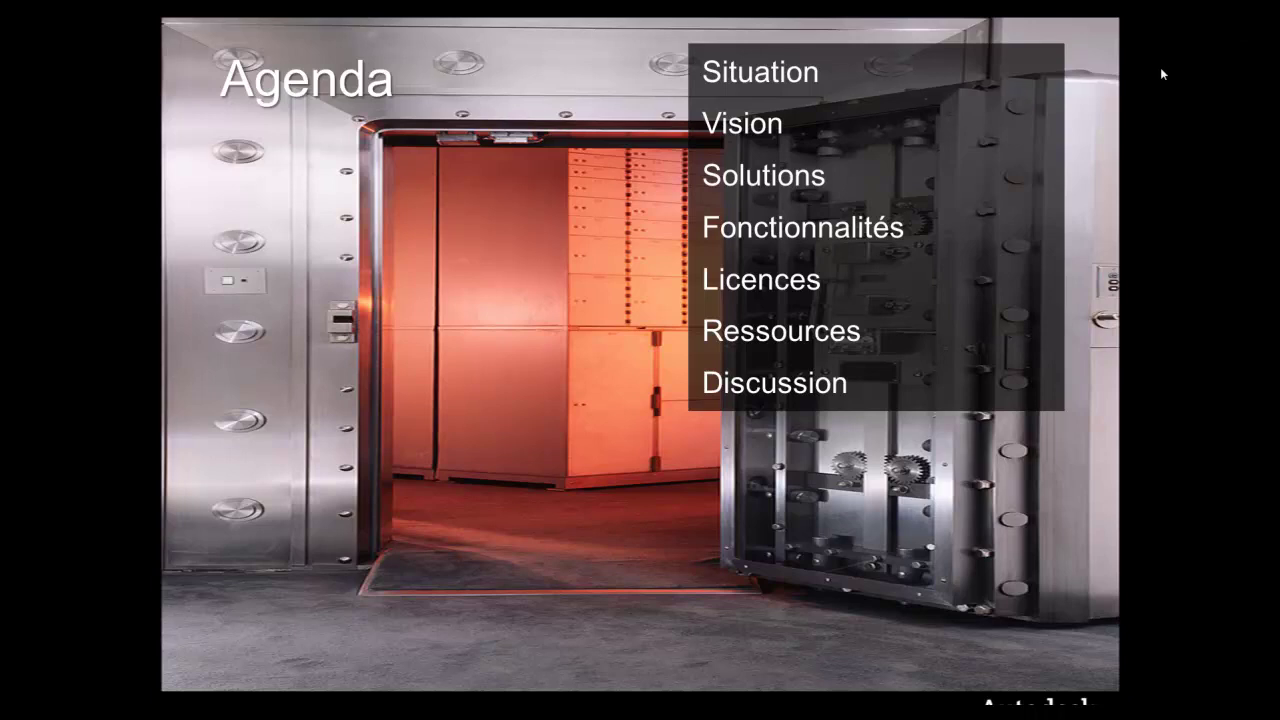
- Advance the slideshow past the Agenda slide to the Situation slide
{"action": "key", "text": "Right"}
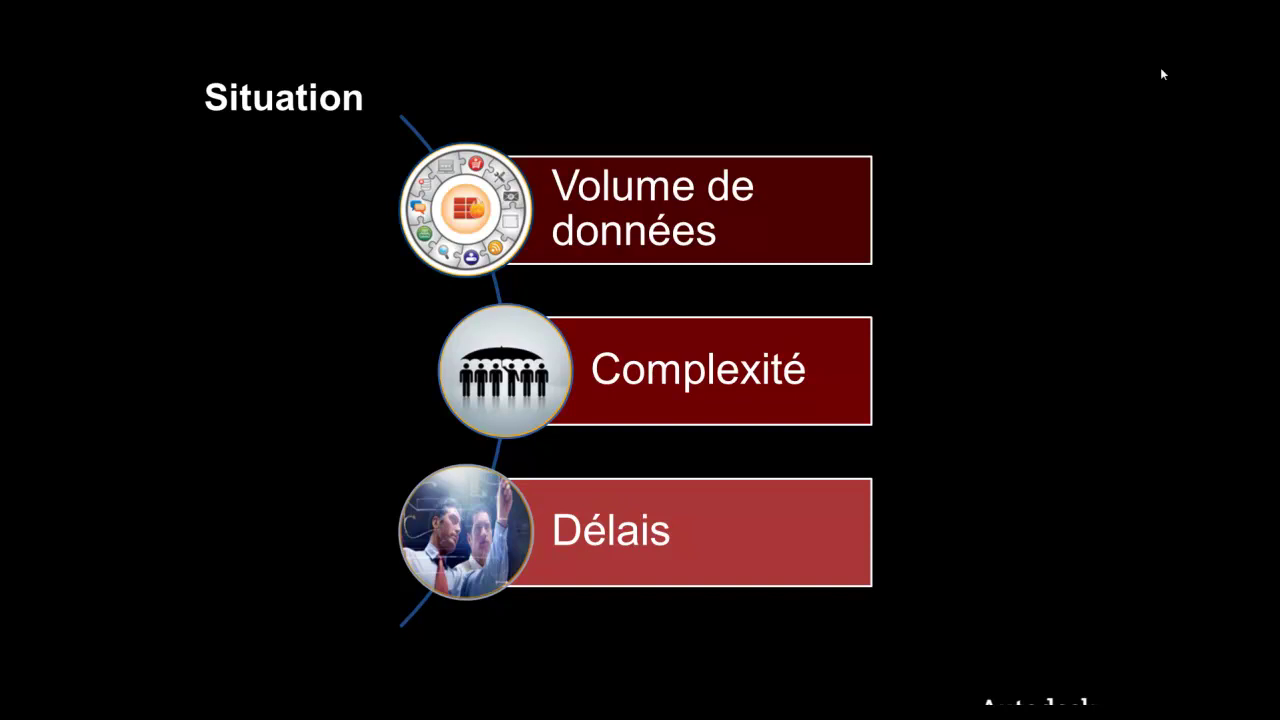
- Show the 'Couverture complète du cycle de vie AEC' slide with Planification, Design, Construction and Gestion
{"action": "key", "text": "Right"}
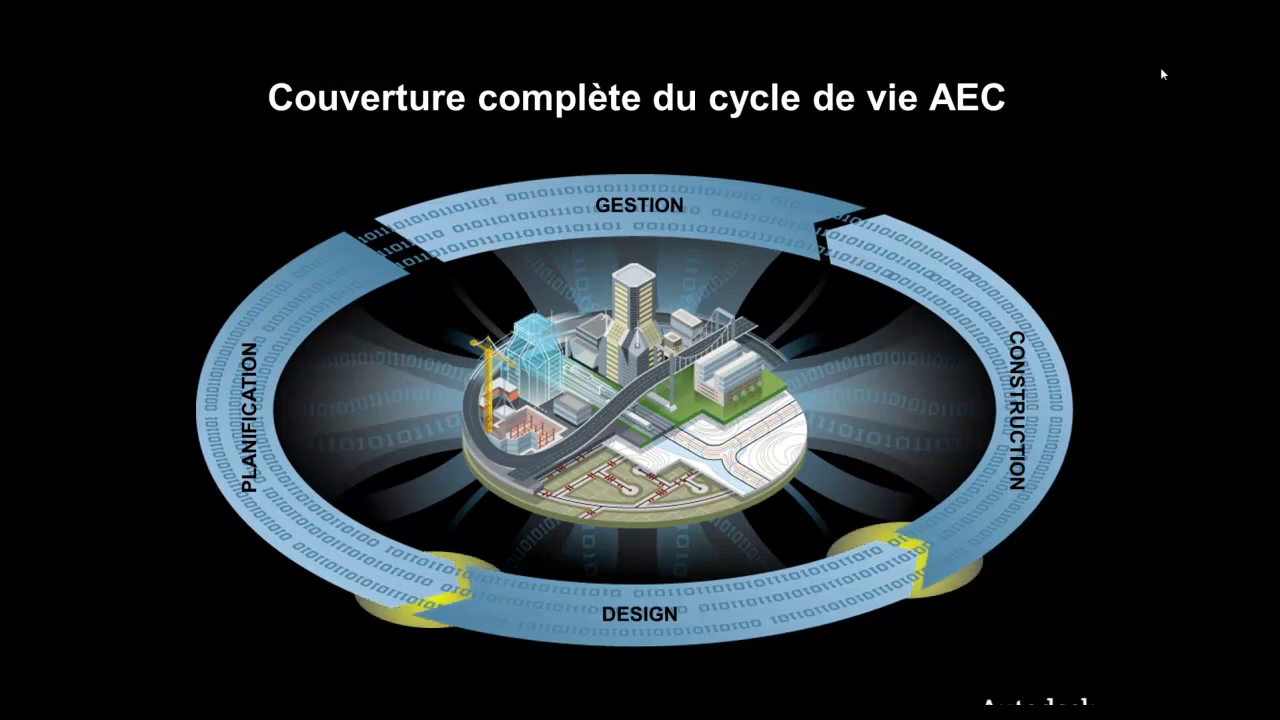
- Show the 'Autodesk Collaboration et Data Management — notre vision' slide for AEC project teams
{"action": "key", "text": "Right"}
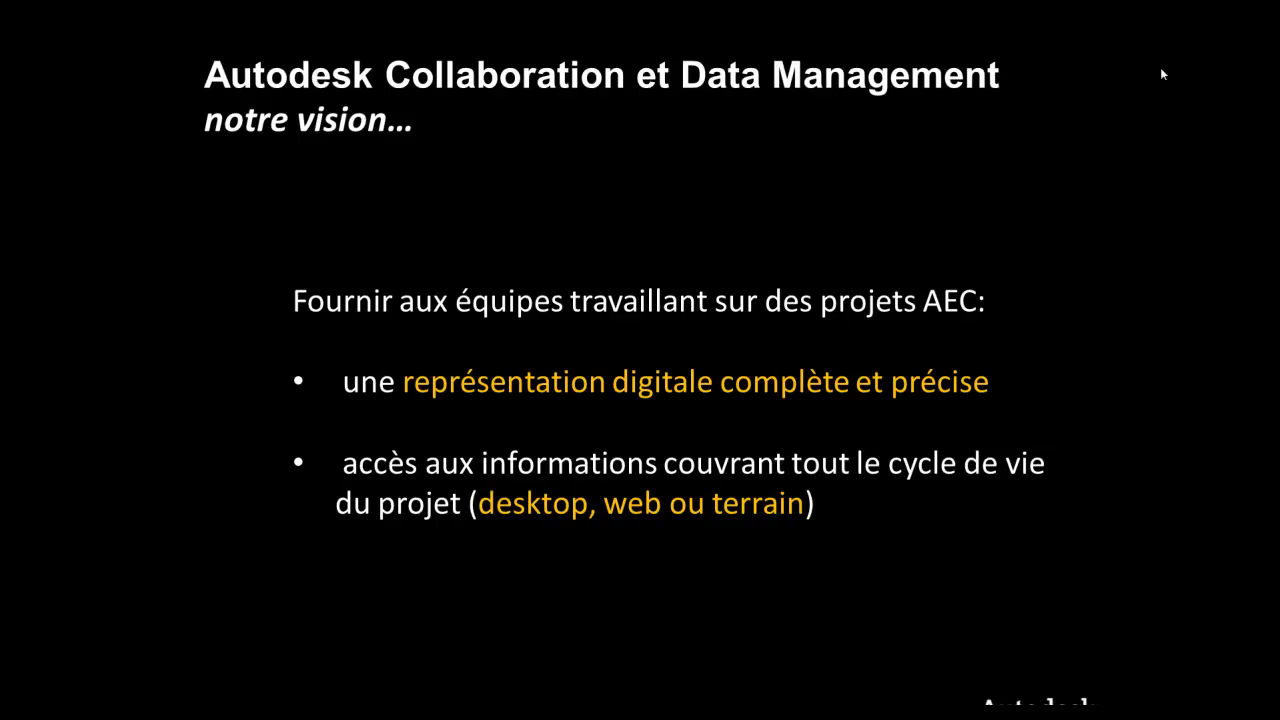
- Show the 'BIM, Vault et Buzzsaw' diagram linking sous-traitants, architecte, ingénieurs and maître d'ouvrage
{"action": "key", "text": "Right"}
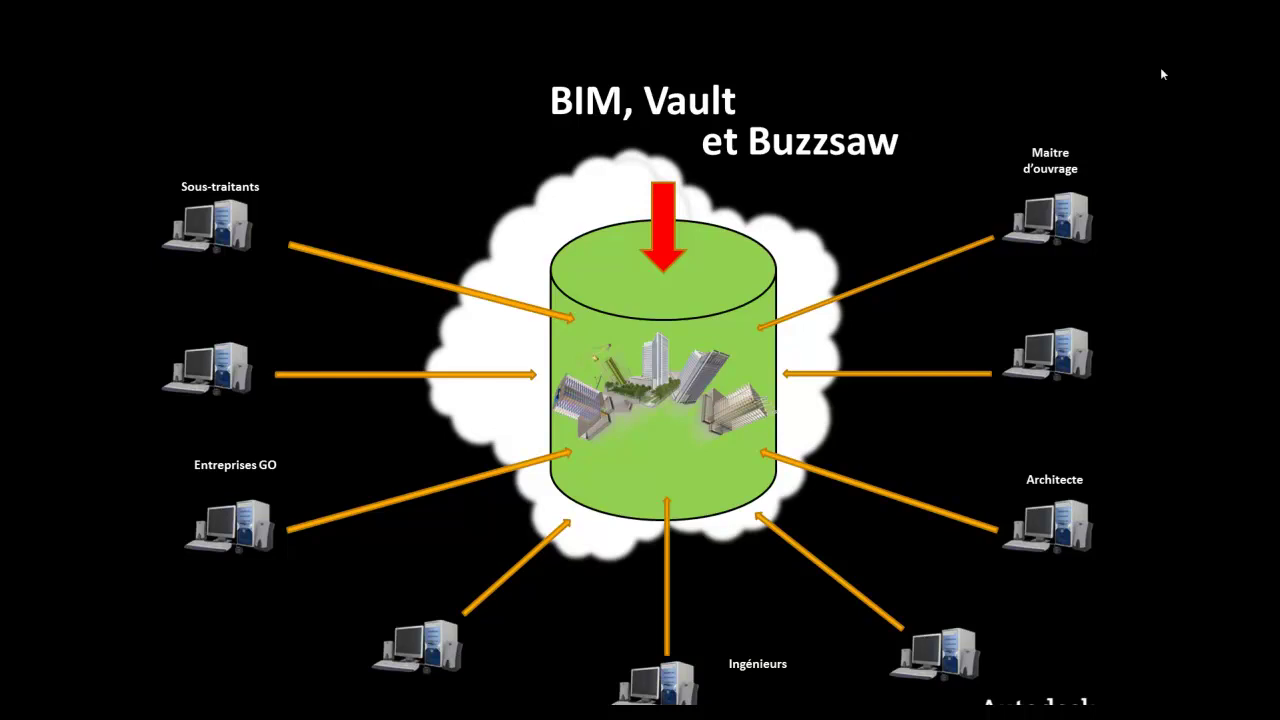
- Show the 'une solution hybride' slide pairing cloud collaboration with on-demand data management
{"action": "key", "text": "Right"}
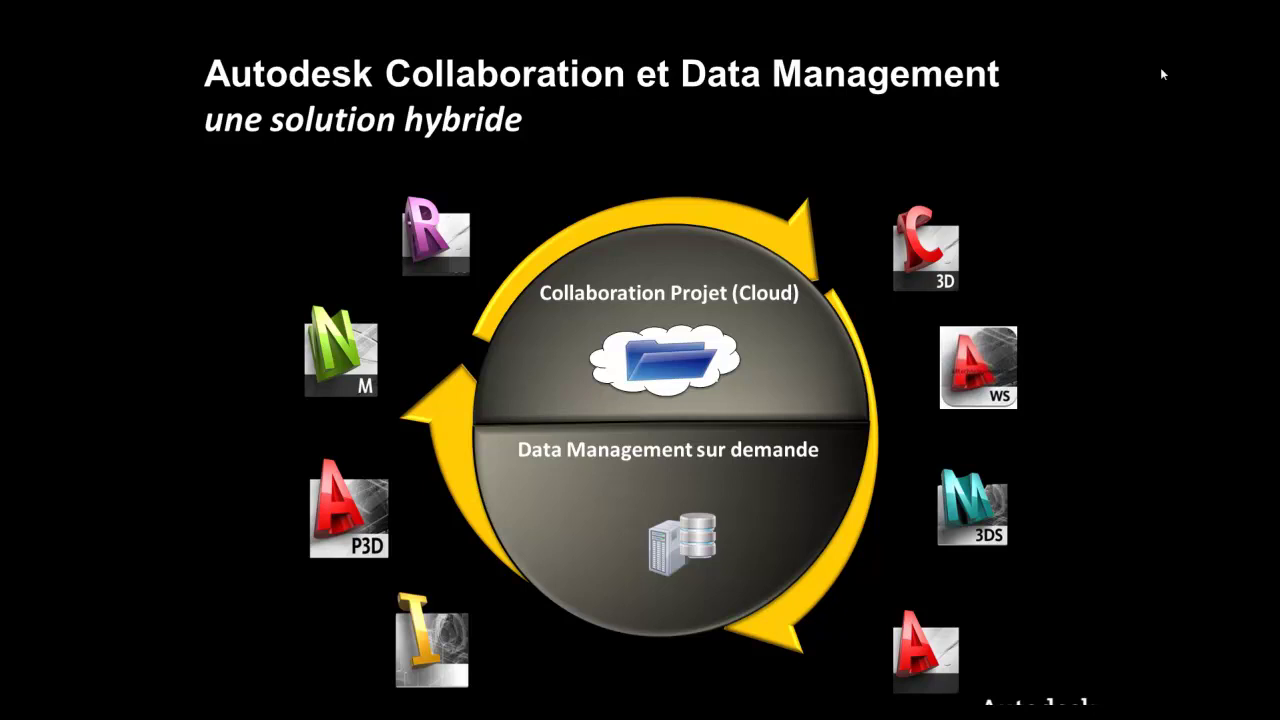
- Show the 'Vue d'ensemble - famille de produits Autodesk Vault' slide with its four edition arrows
{"action": "key", "text": "Right"}
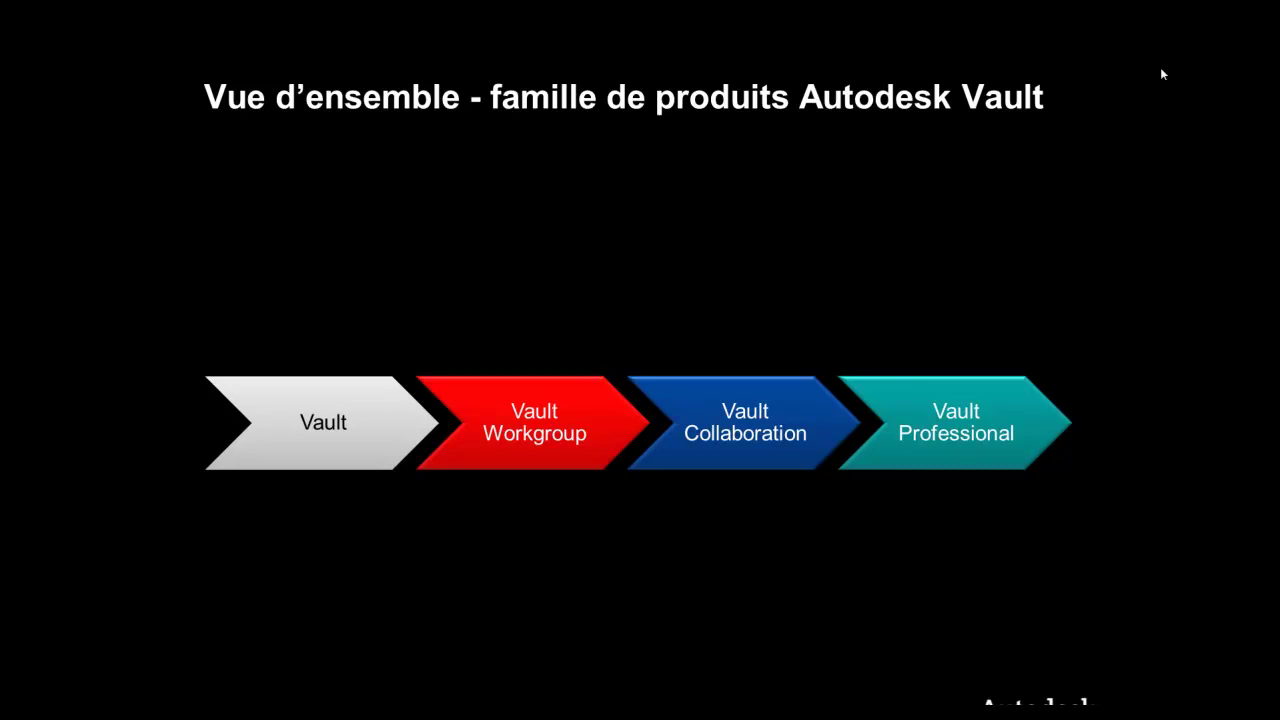
- Reveal the next animation on the Vault product-family slide
{"action": "key", "text": "Right"}
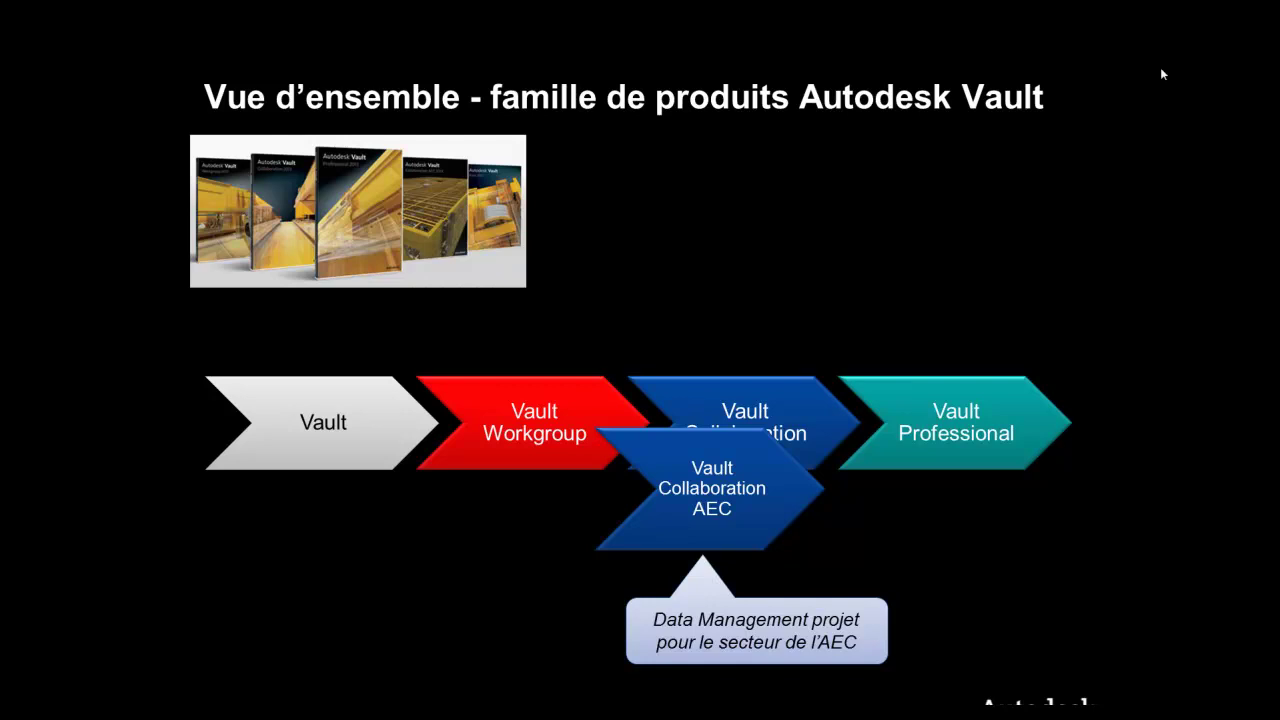
- Reveal the Vault Collaboration AEC arrow and its 'Data Management projet pour le secteur de l'AEC' callout
{"action": "key", "text": "Right"}
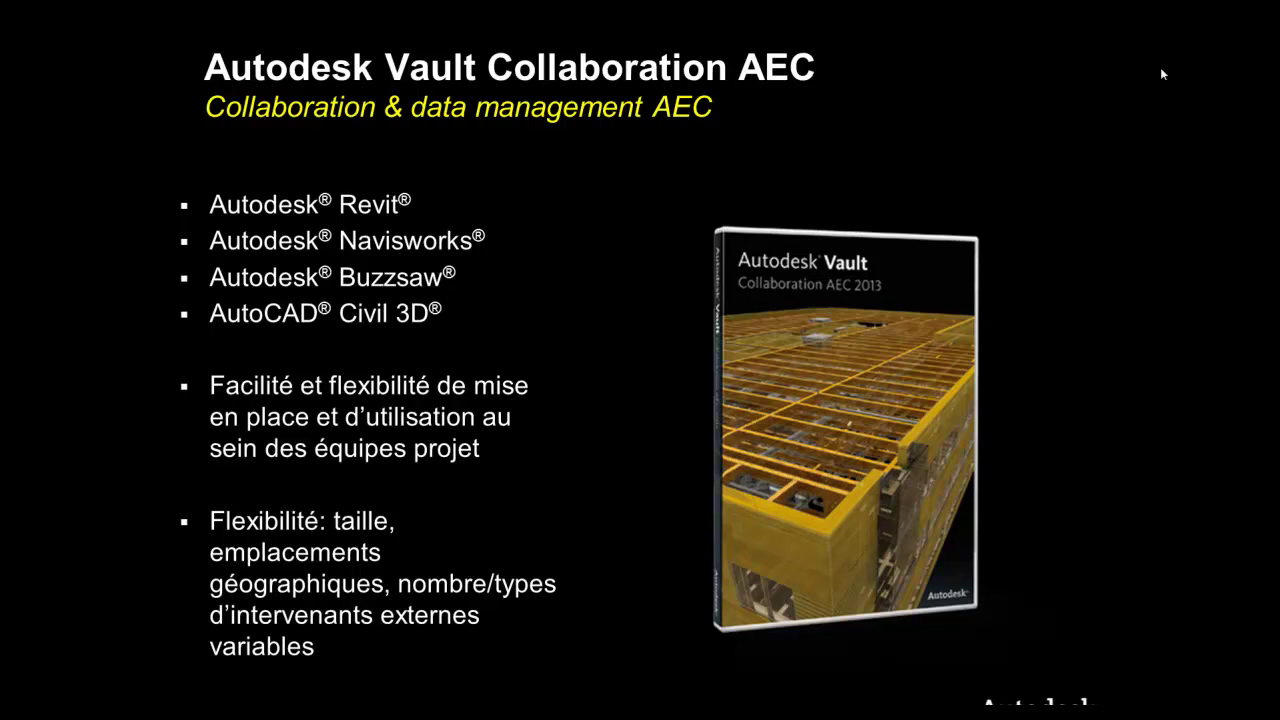
- Show the 'Data Management - intégration' slide with Vault and SharePoint 2010 images
{"action": "key", "text": "Right"}
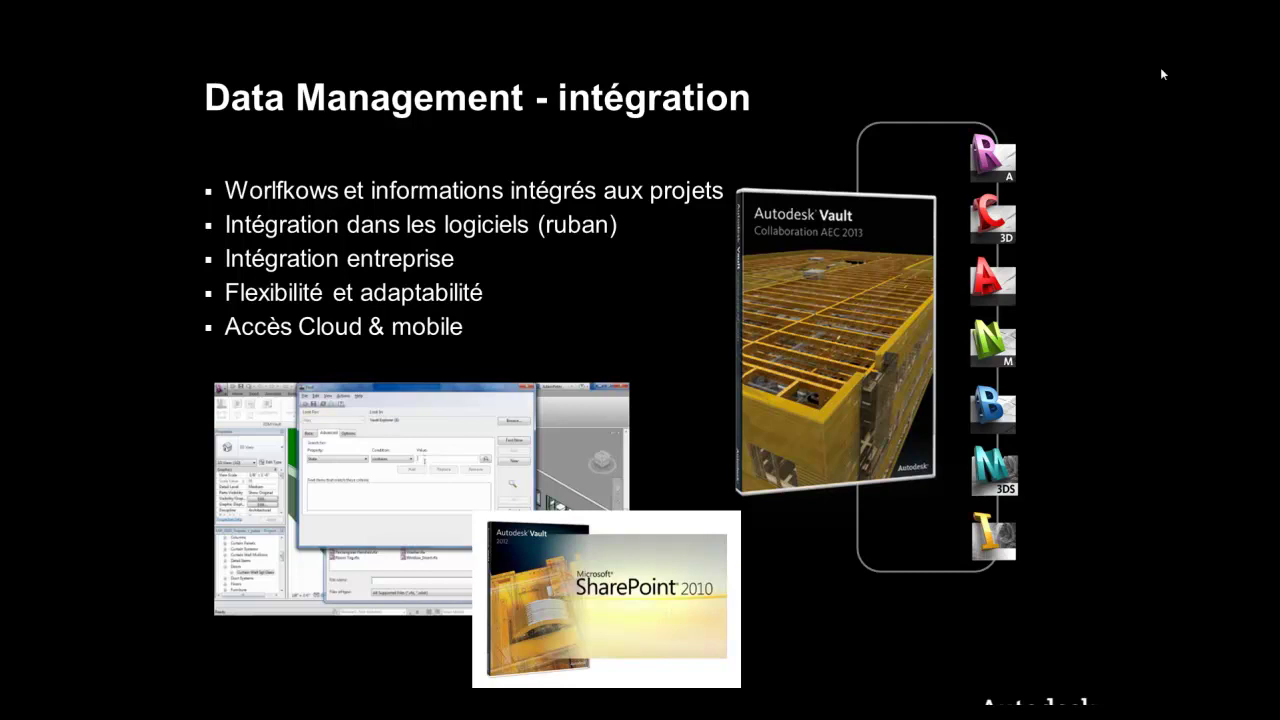
- Show the 'Intégration Revit (ruban)' slide with the Revit Vault ribbon screenshot
{"action": "key", "text": "Right"}
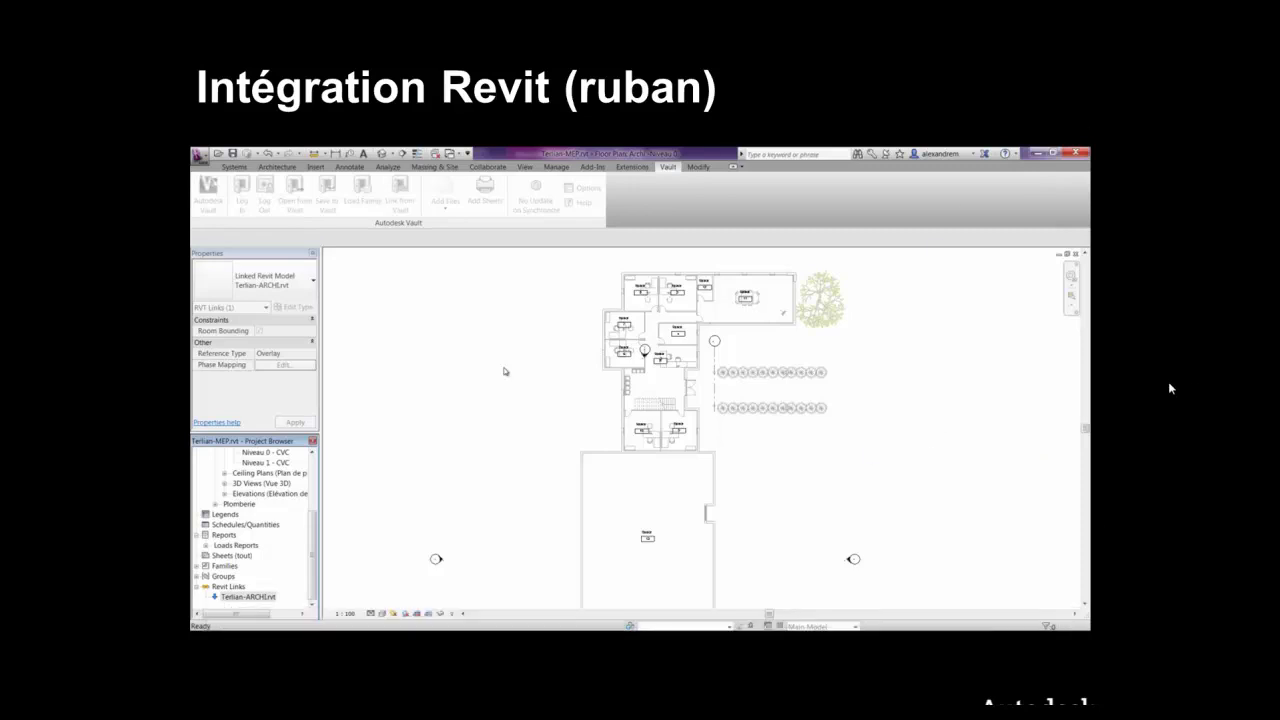
- Return to the Revit ribbon integration slide and play its embedded demo video
{"action": "left_click", "coordinate": [1172, 423]}
{"action": "key", "text": "Left"}
{"action": "left_click", "coordinate": [217, 627]}
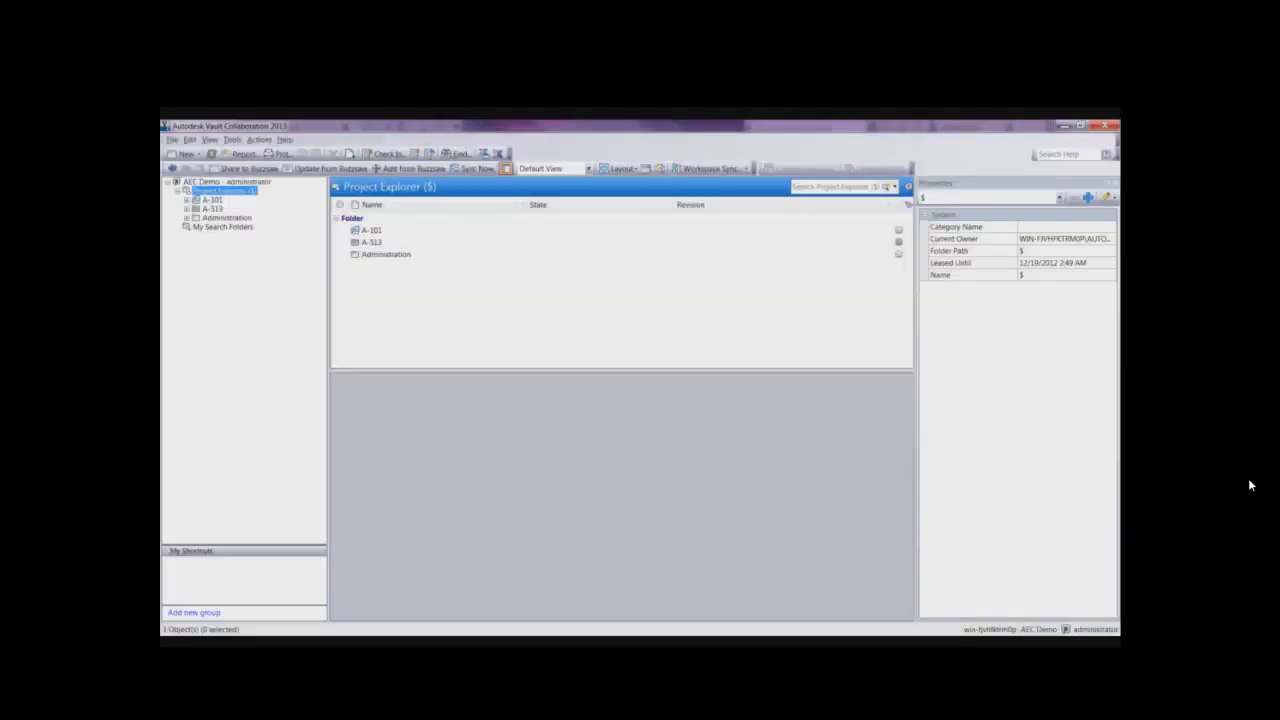
- Refresh the vault, open the Terlian folder, and compare the histories of Terlian-MEP.rvt and Terlian-ARCHI.rvt
{"action": "left_click", "coordinate": [211, 153]}
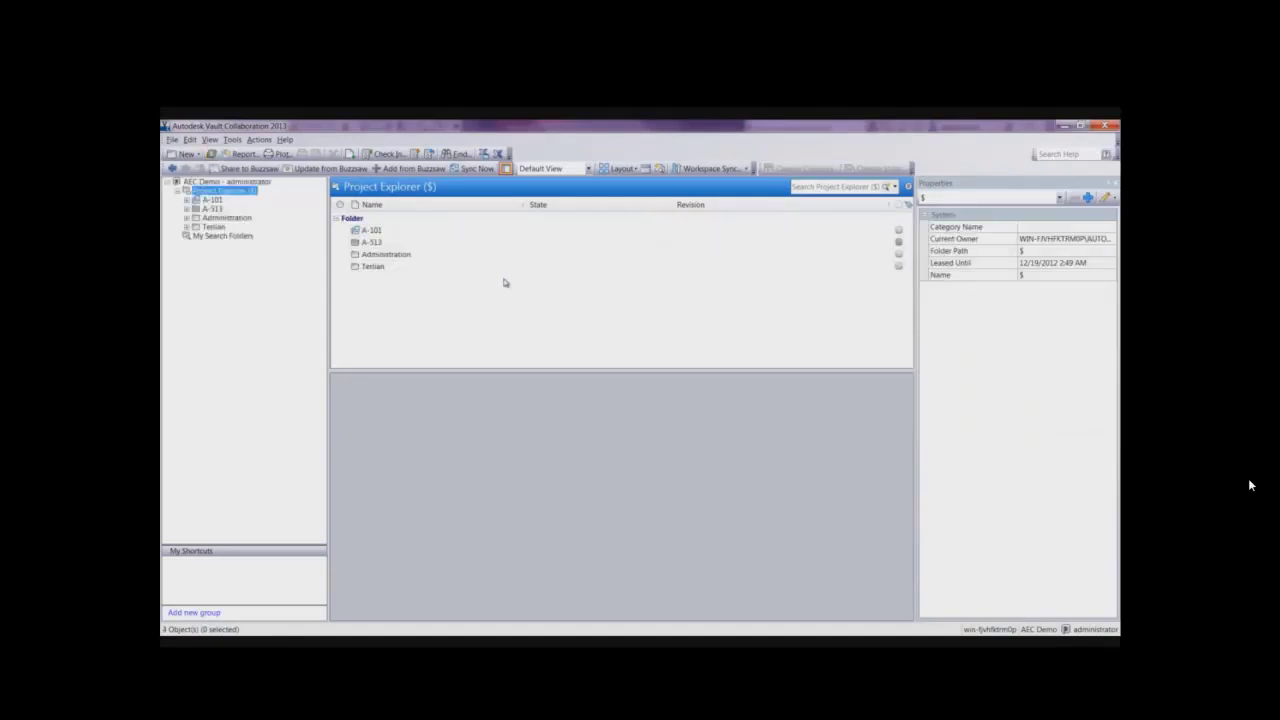
{"action": "left_click", "coordinate": [213, 227]}
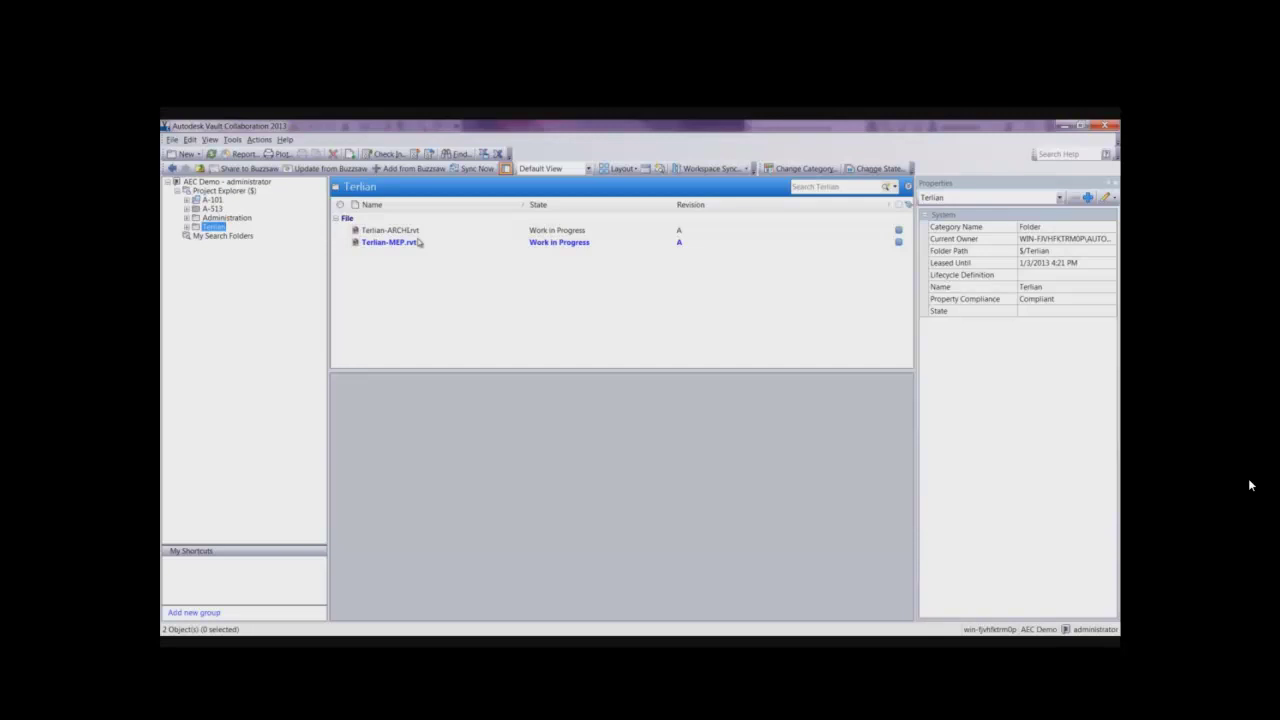
{"action": "left_click", "coordinate": [419, 242]}
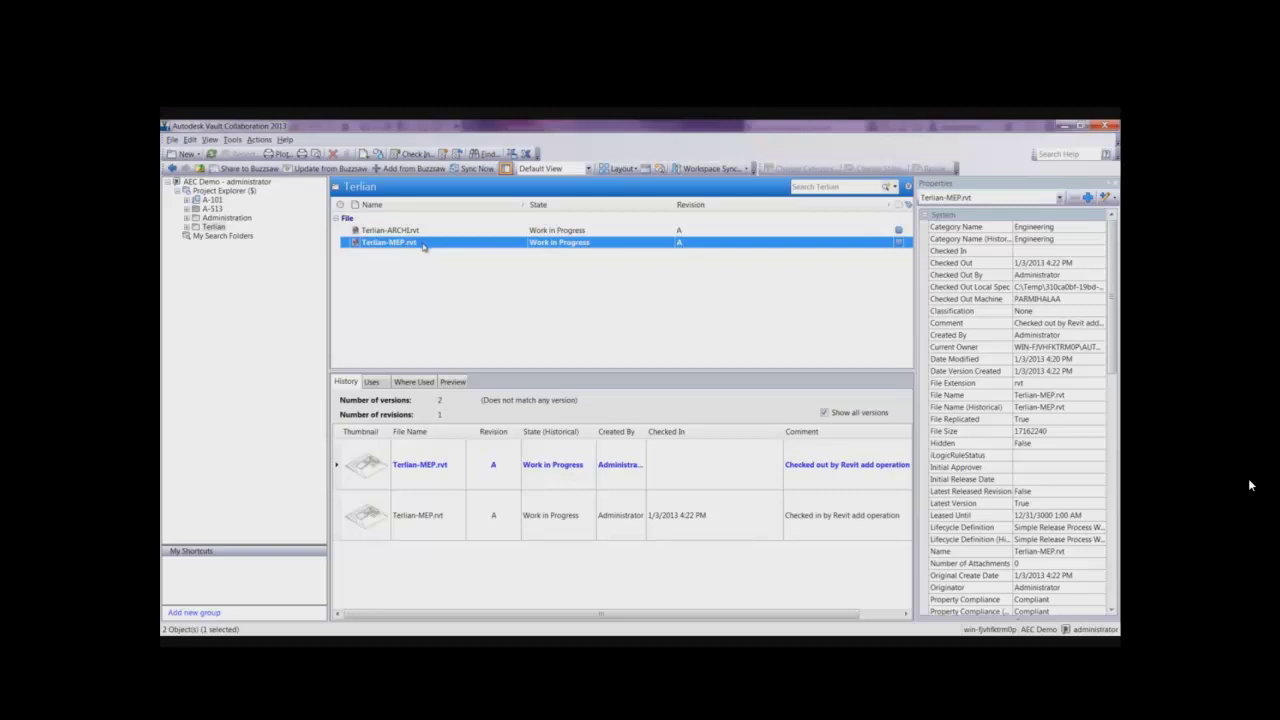
{"action": "left_click", "coordinate": [408, 233]}
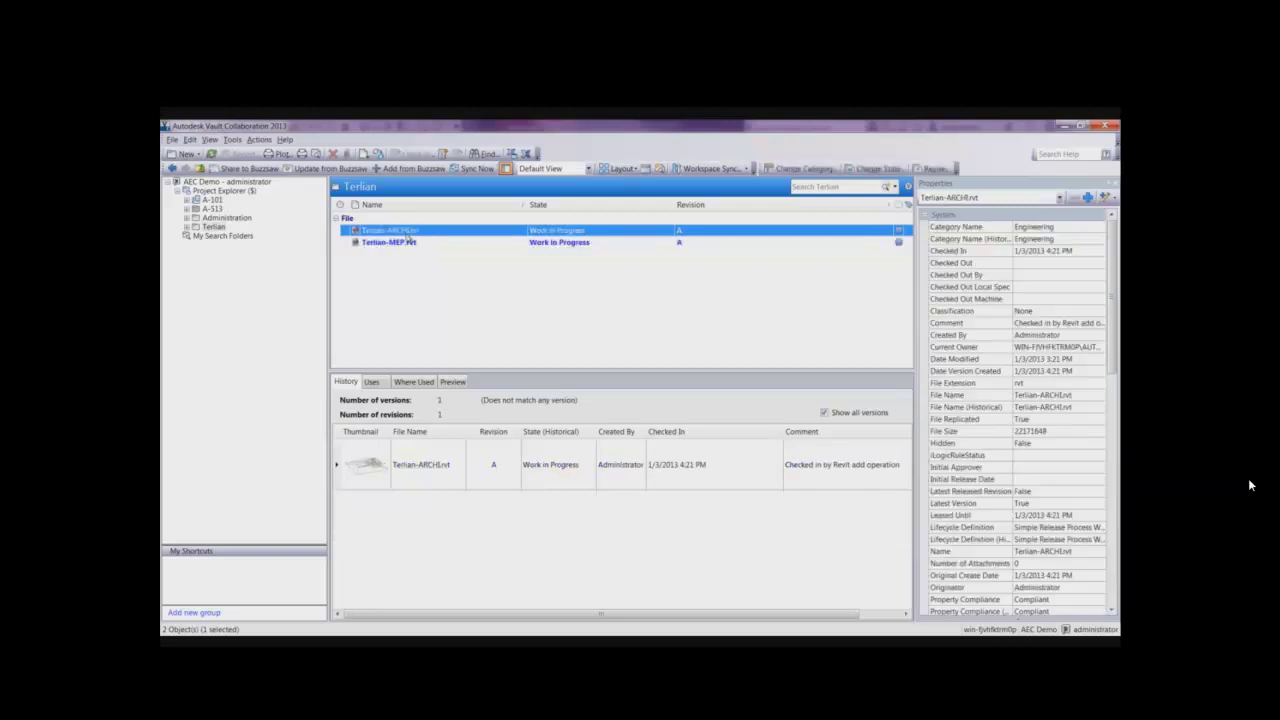
{"action": "left_click", "coordinate": [402, 242]}
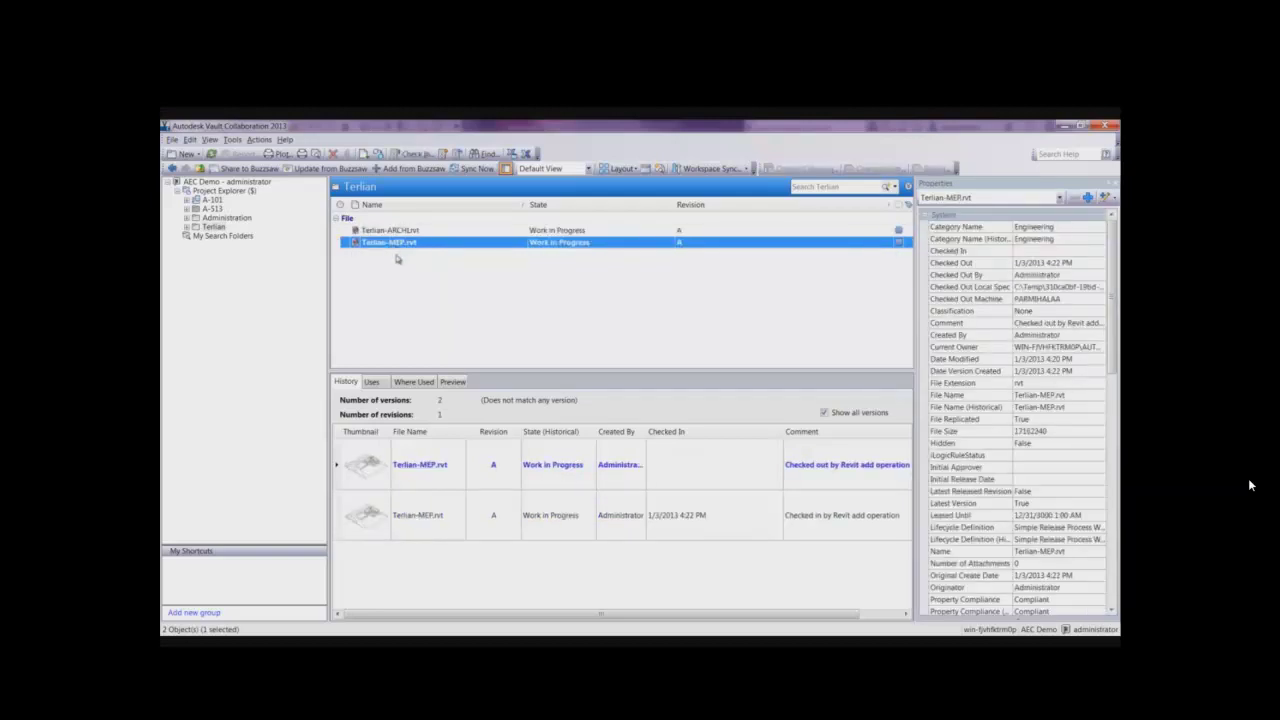
{"action": "left_click", "coordinate": [395, 231]}
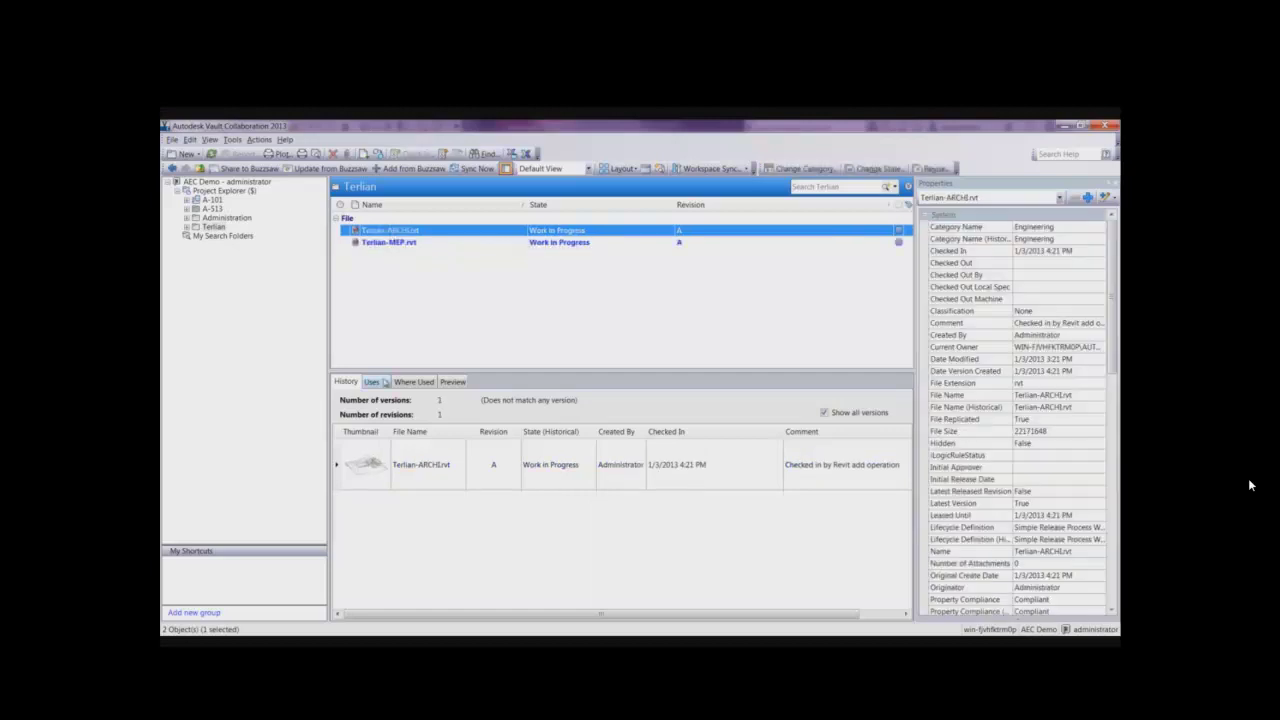
- Check where Terlian-ARCHI.rvt is used, expanding the Terlian-MEP.rvt entry, then show its preview
{"action": "left_click", "coordinate": [404, 387]}
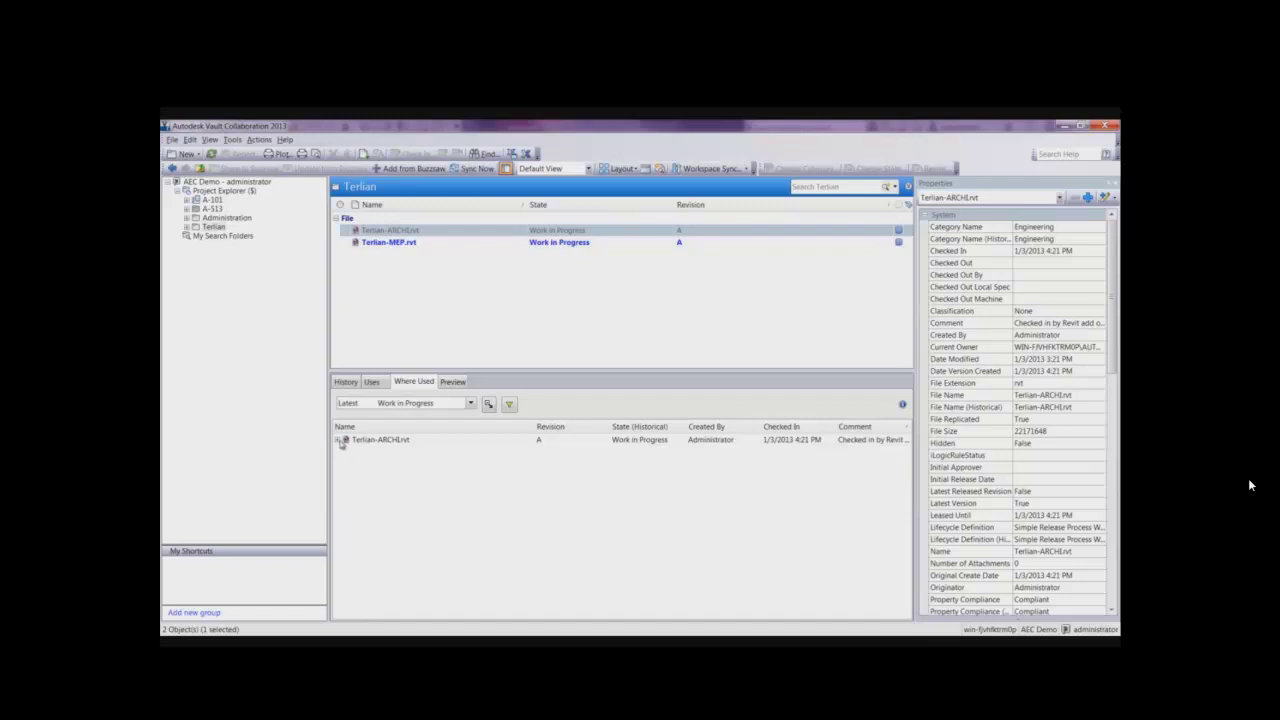
{"action": "left_click", "coordinate": [337, 440]}
{"action": "left_click", "coordinate": [346, 451]}
{"action": "left_click", "coordinate": [452, 381]}
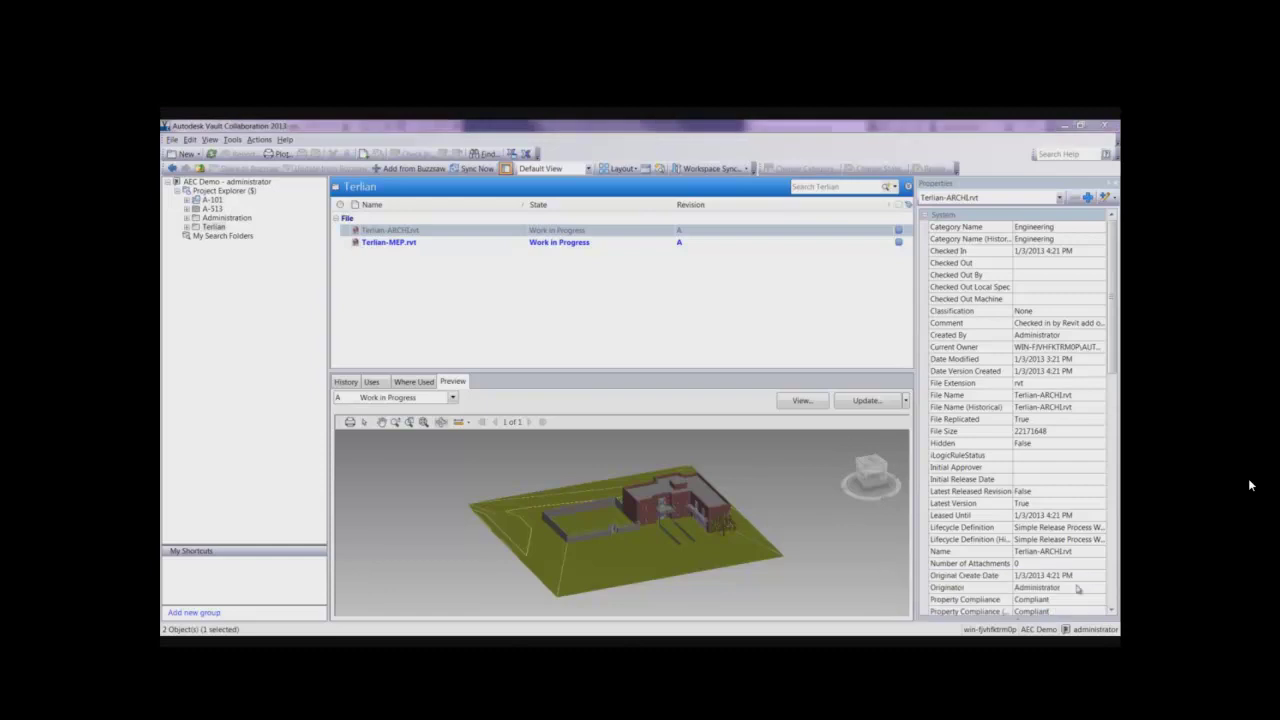
- Orbit and zoom the Terlian-ARCHI.rvt preview, change its shading, then scroll through its properties
{"action": "left_click_drag", "start_coordinate": [765, 463], "coordinate": [769, 465]}
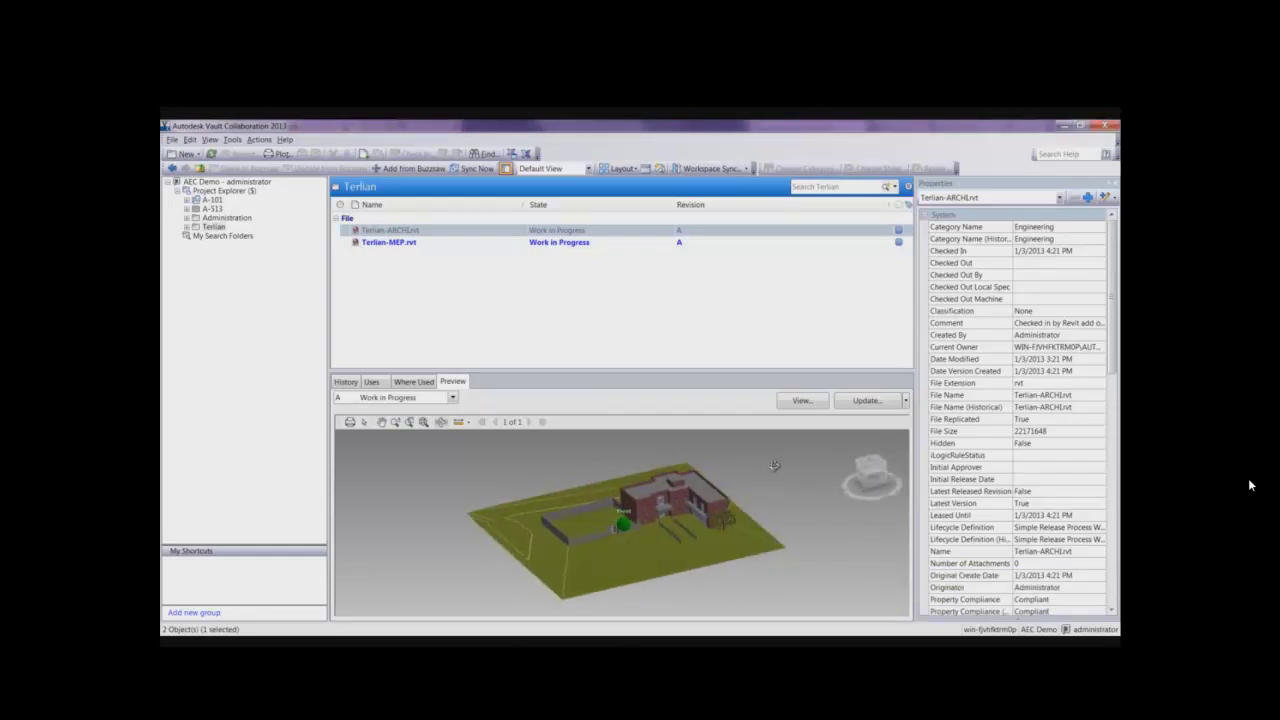
{"action": "scroll", "coordinate": [665, 520], "scroll_direction": "up", "scroll_amount": 5}
{"action": "scroll", "coordinate": [671, 516], "scroll_direction": "down", "scroll_amount": 5}
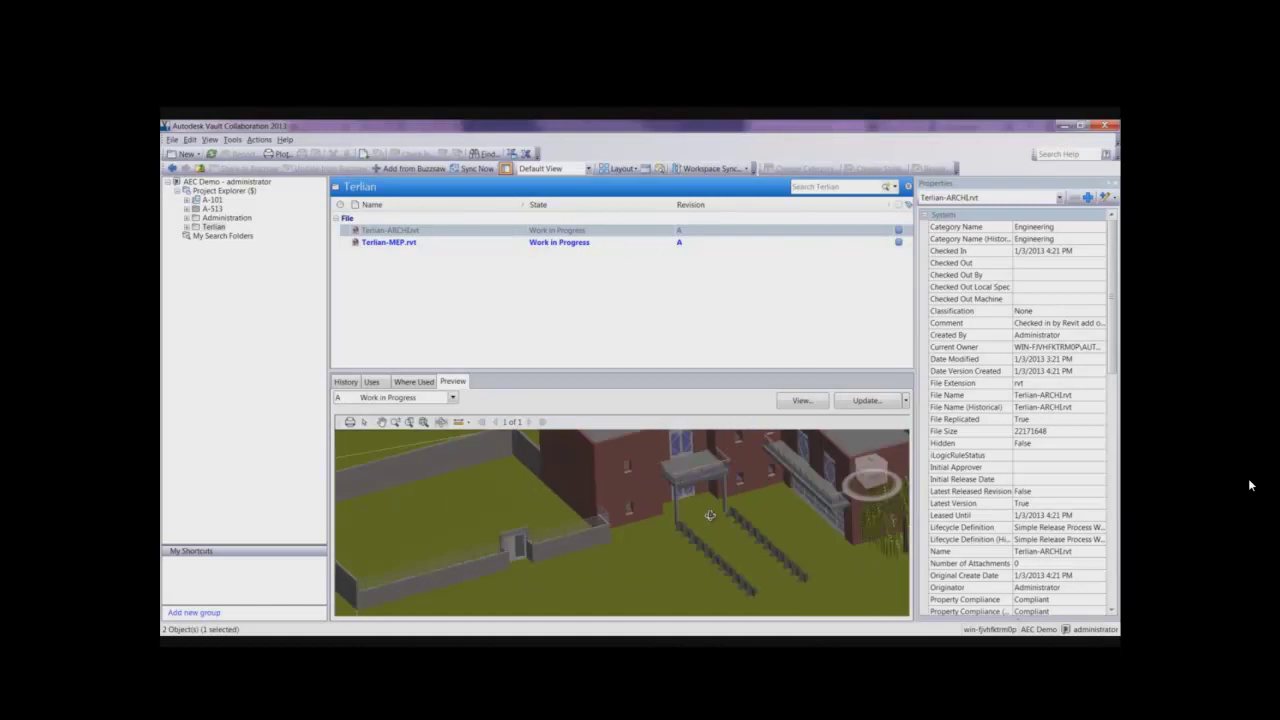
{"action": "left_click_drag", "start_coordinate": [741, 472], "coordinate": [670, 512]}
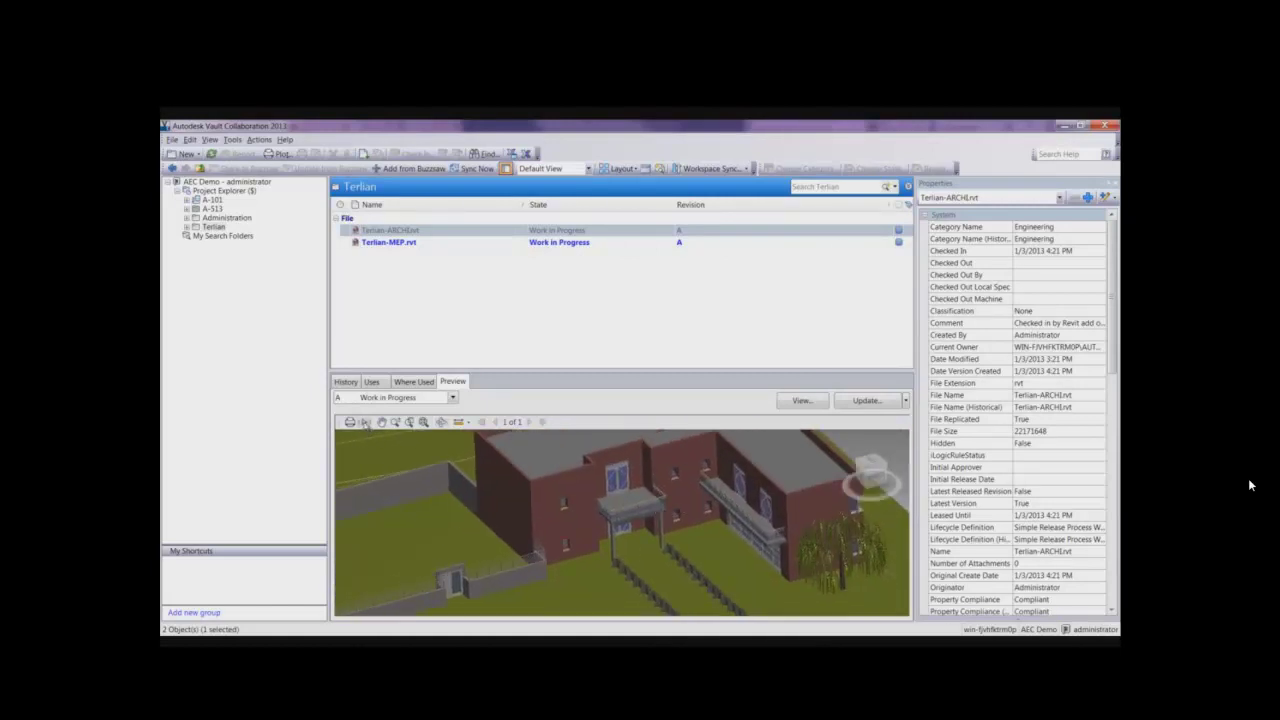
{"action": "left_click", "coordinate": [365, 423]}
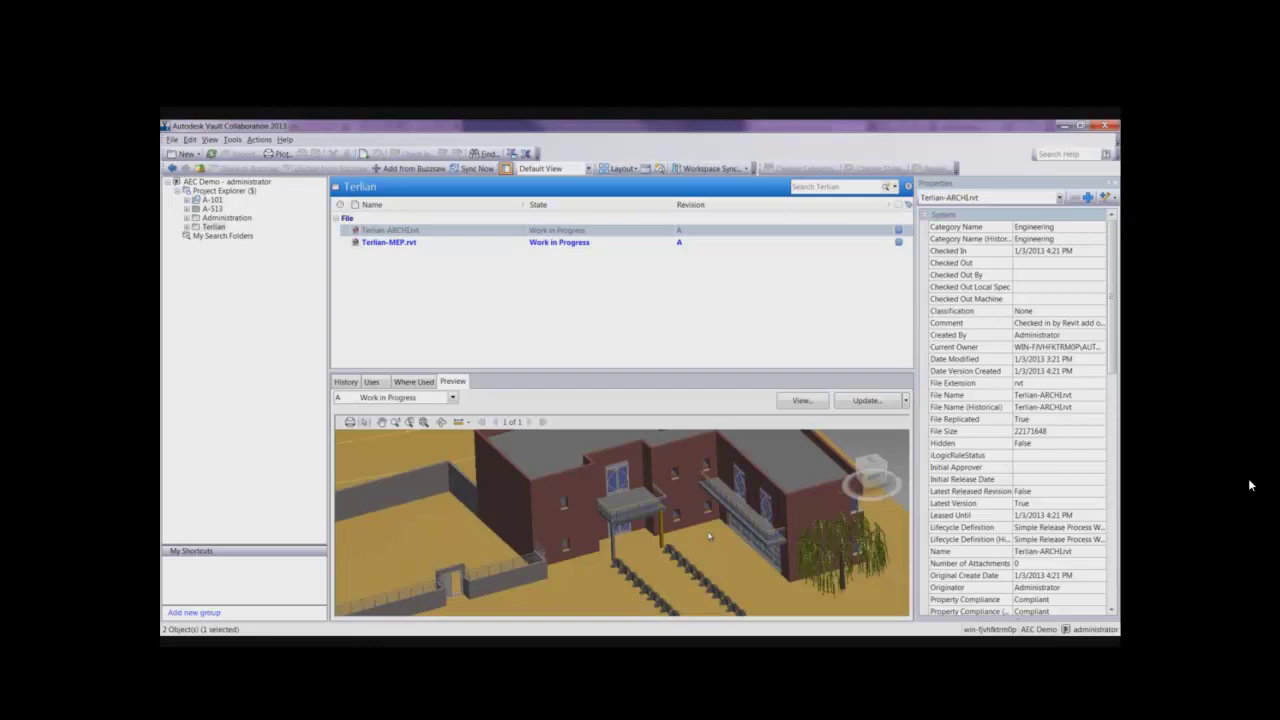
{"action": "scroll", "coordinate": [1112, 320], "scroll_direction": "down", "scroll_amount": 1}
{"action": "scroll", "coordinate": [1112, 320], "scroll_direction": "down", "scroll_amount": 8}
{"action": "scroll", "coordinate": [1249, 485], "scroll_direction": "down", "scroll_amount": 7}
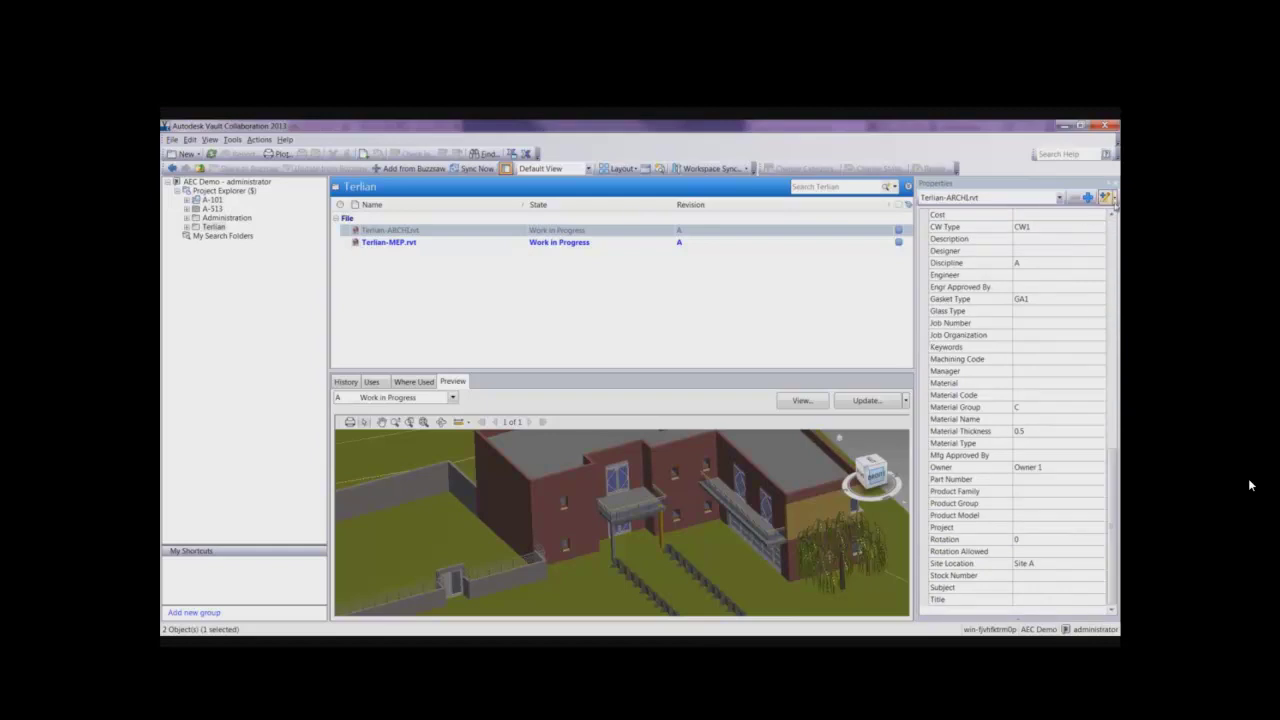
{"action": "left_click", "coordinate": [1113, 199]}
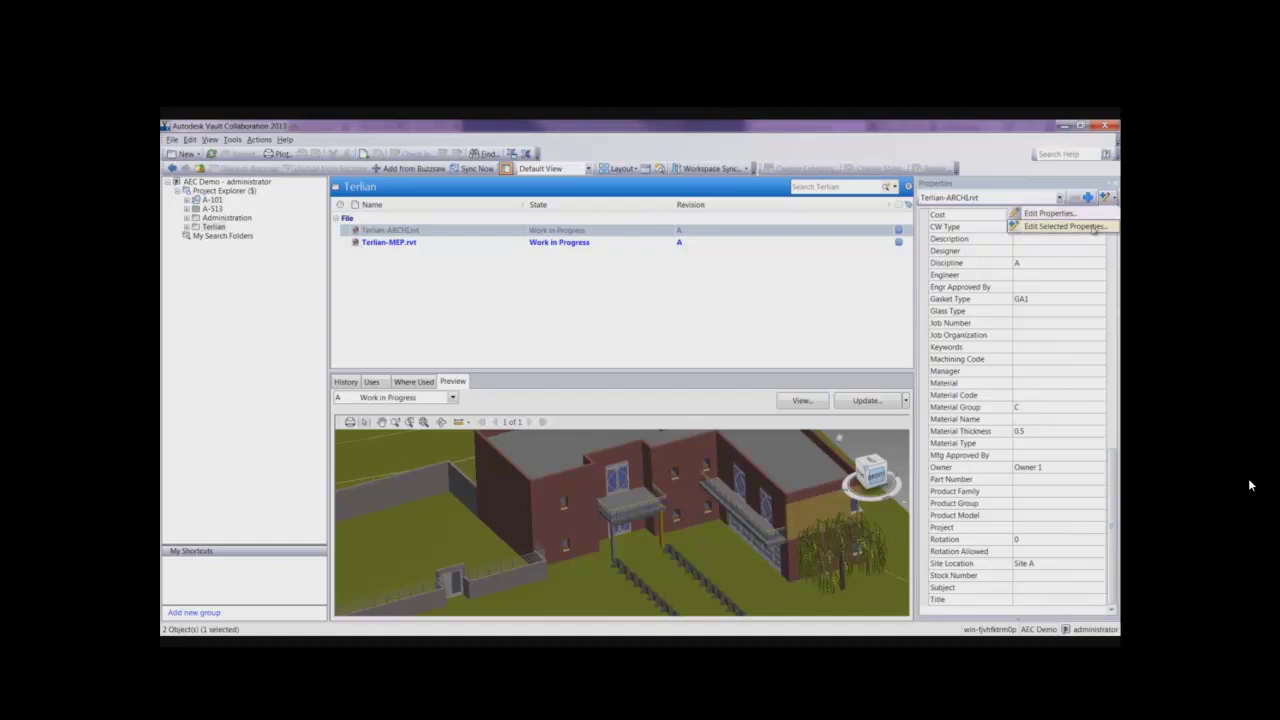
{"action": "left_click", "coordinate": [1090, 226]}
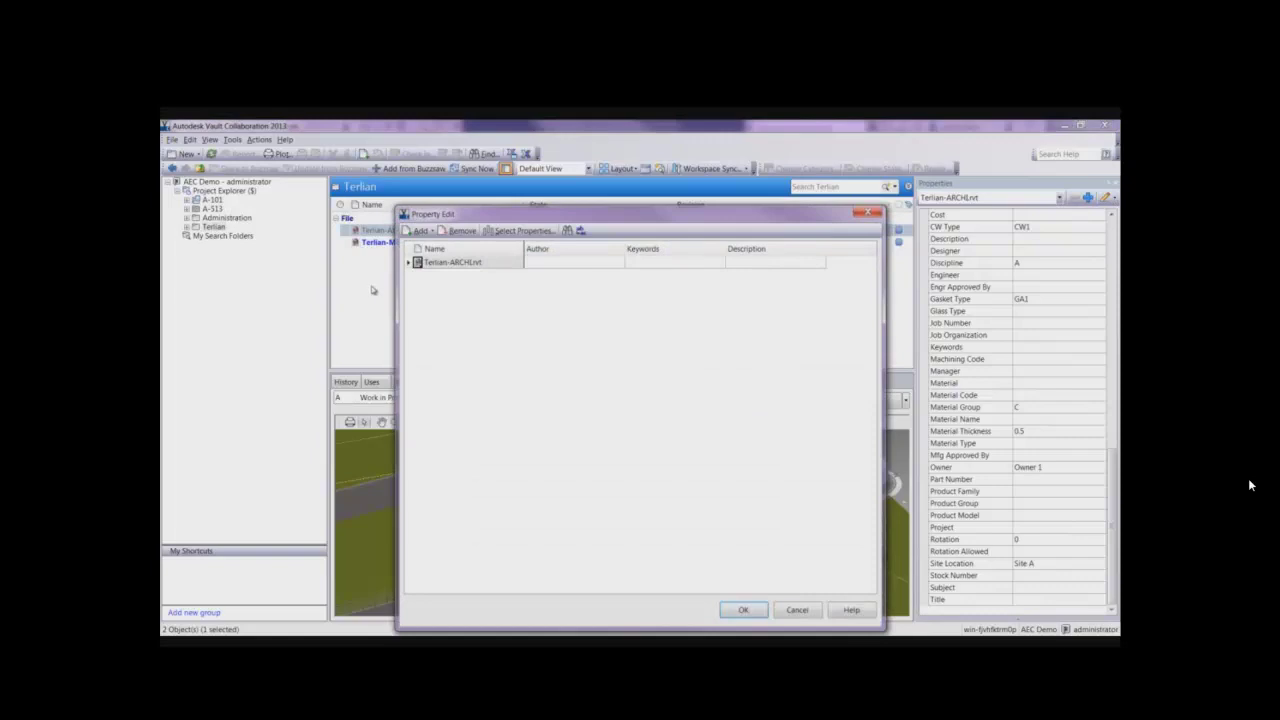
{"action": "left_click", "coordinate": [407, 265]}
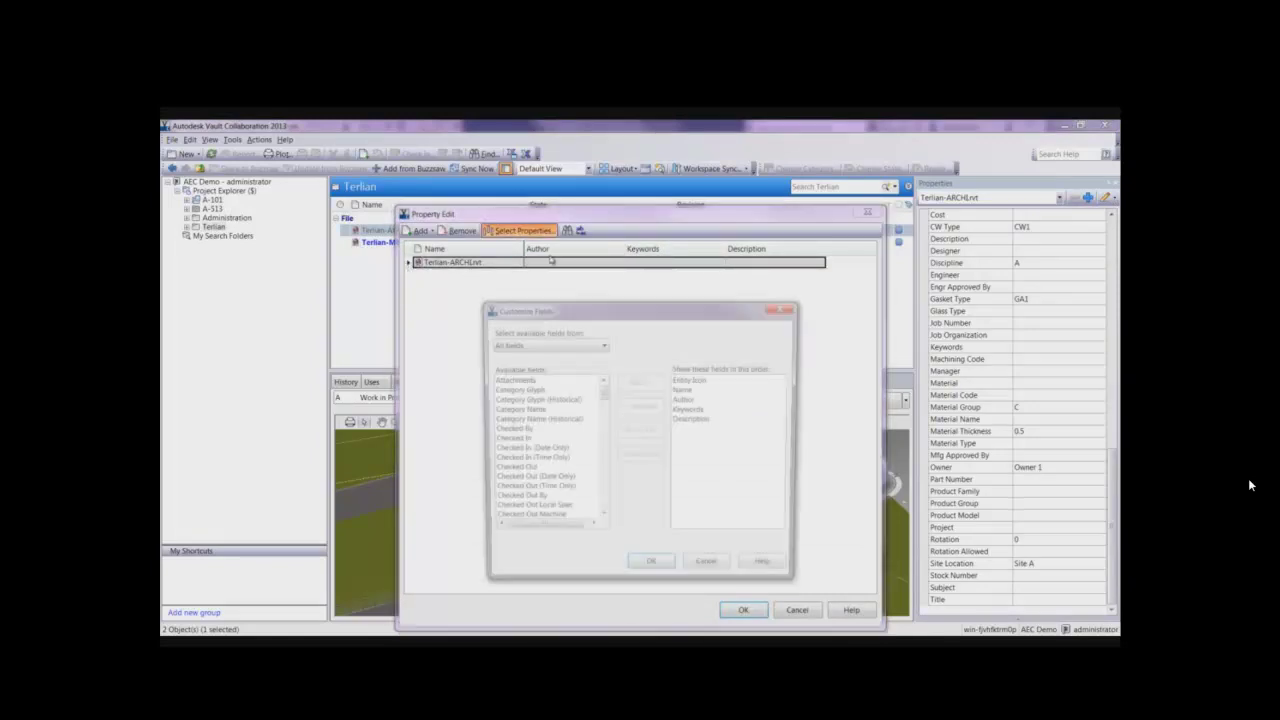
{"action": "left_click", "coordinate": [578, 343]}
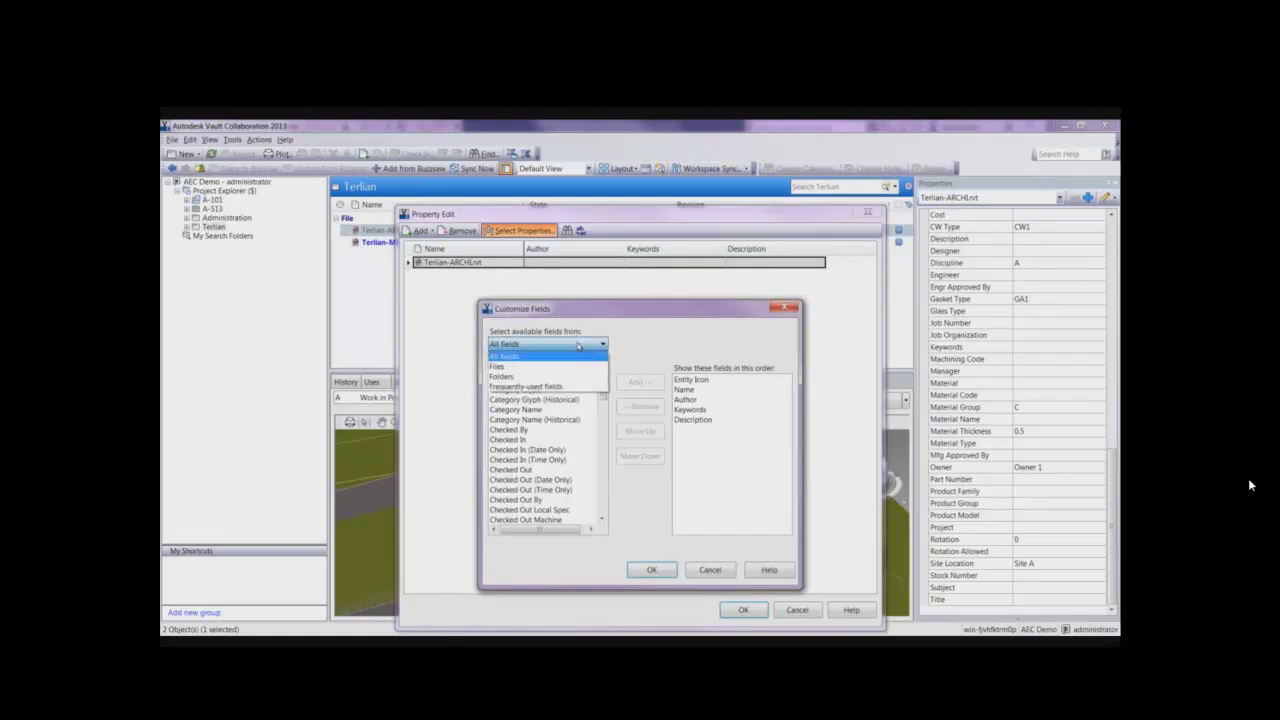
{"action": "left_click", "coordinate": [578, 345]}
{"action": "left_click_drag", "start_coordinate": [603, 396], "coordinate": [608, 514]}
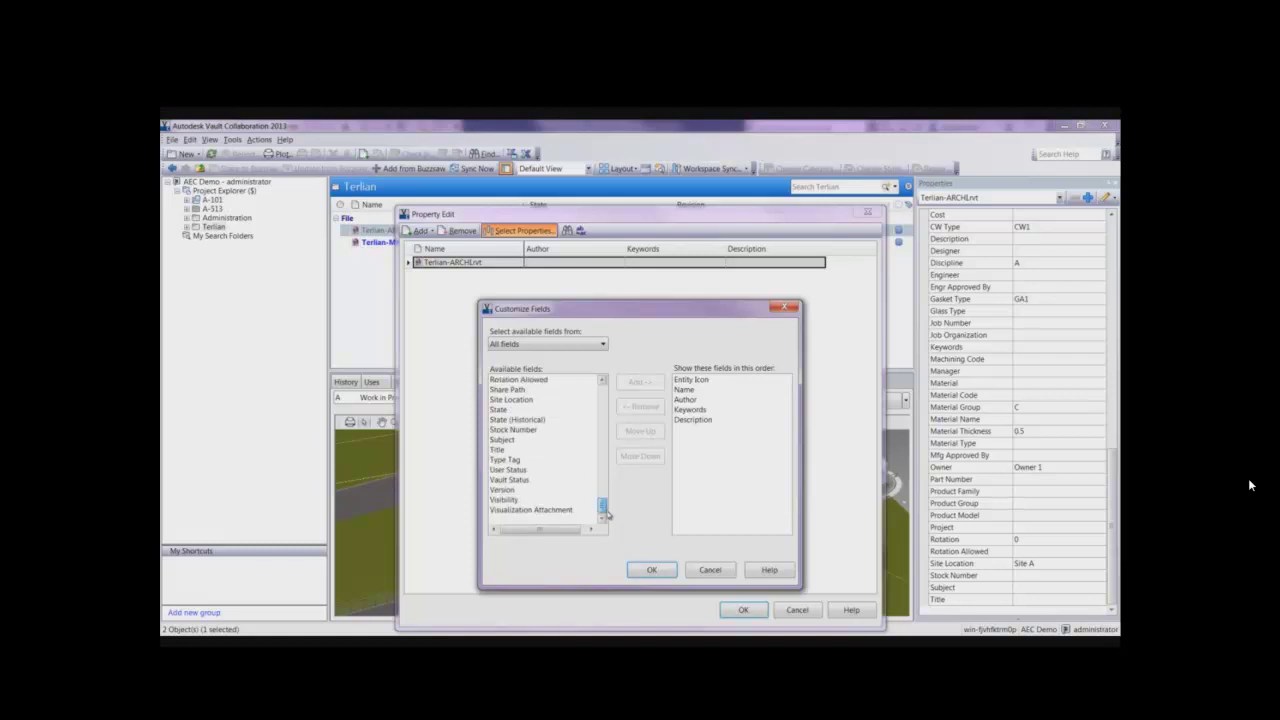
{"action": "left_click", "coordinate": [710, 570]}
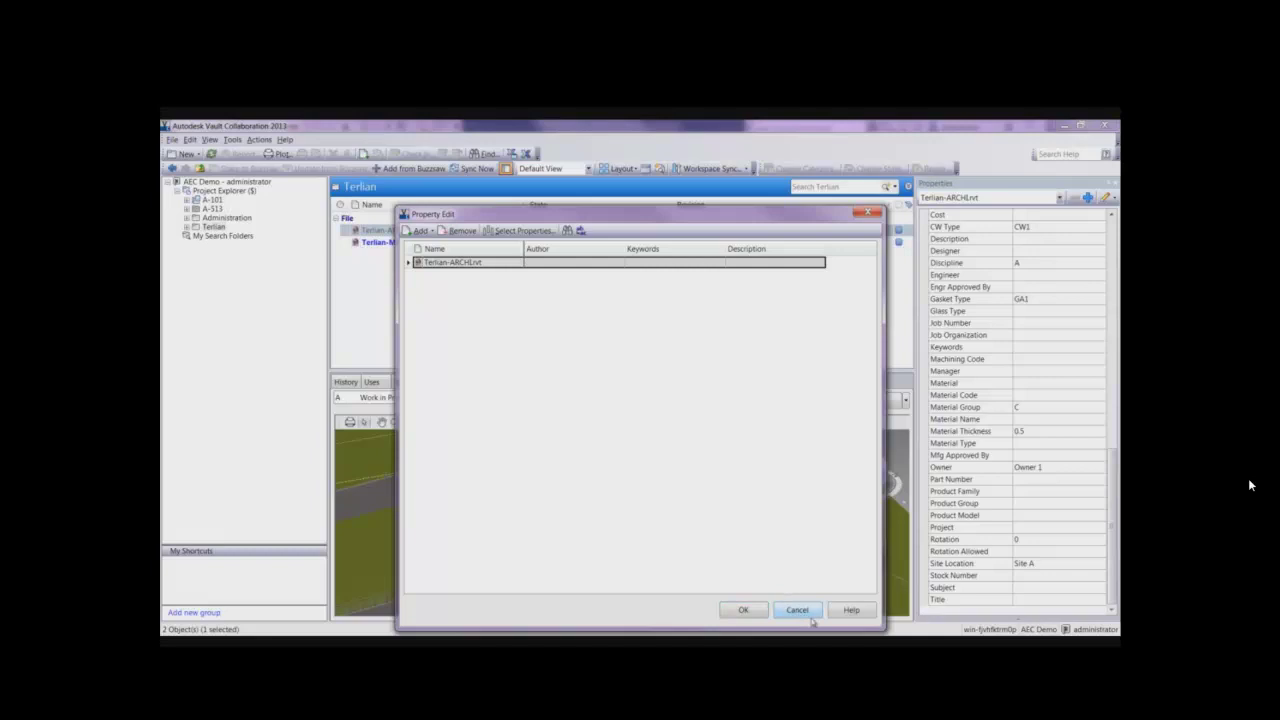
{"action": "left_click", "coordinate": [803, 614]}
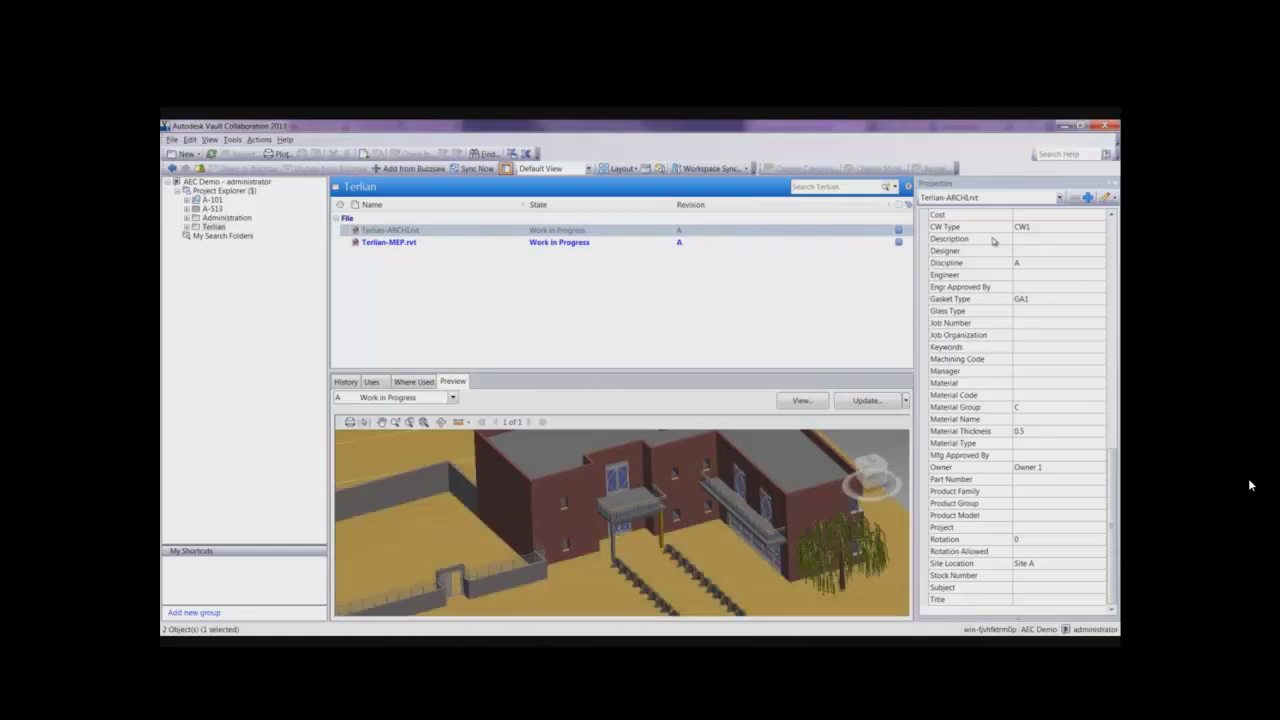
- Adjust the Terlian-MEP preview display options and inspect a wall's object properties
{"action": "left_click_drag", "start_coordinate": [1106, 483], "coordinate": [1108, 222]}
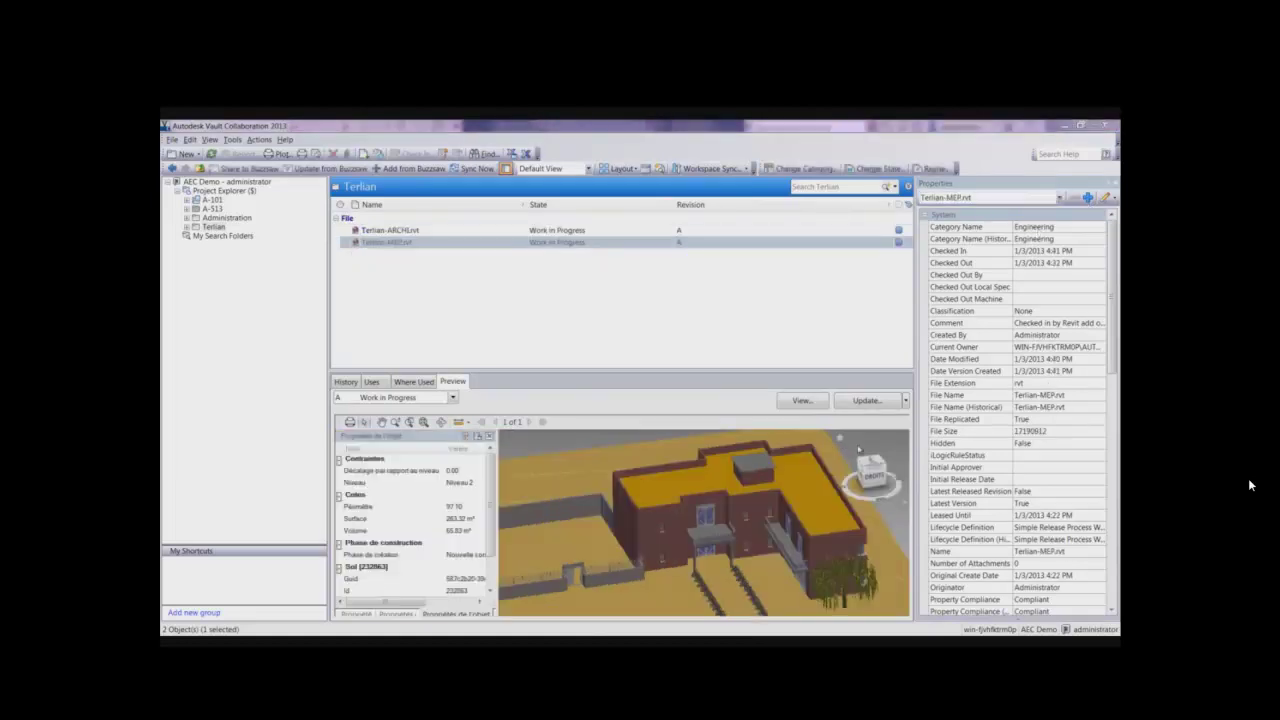
{"action": "left_click", "coordinate": [866, 497]}
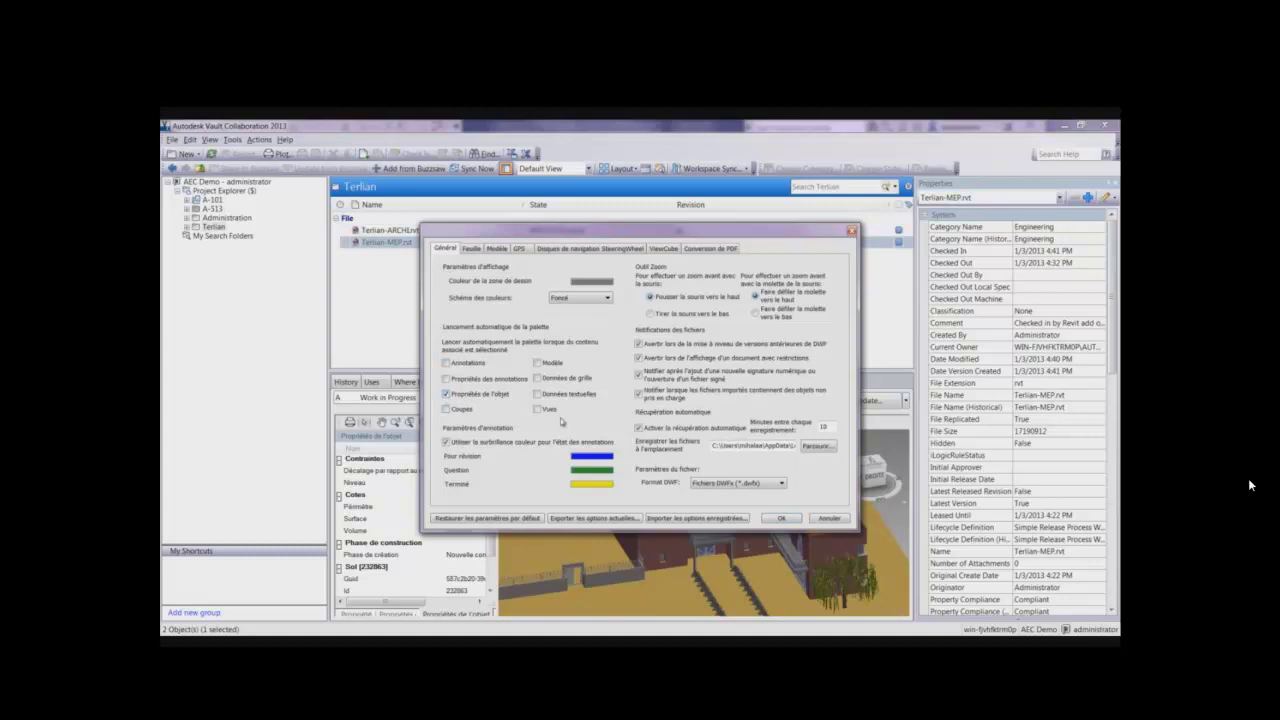
{"action": "left_click", "coordinate": [781, 518]}
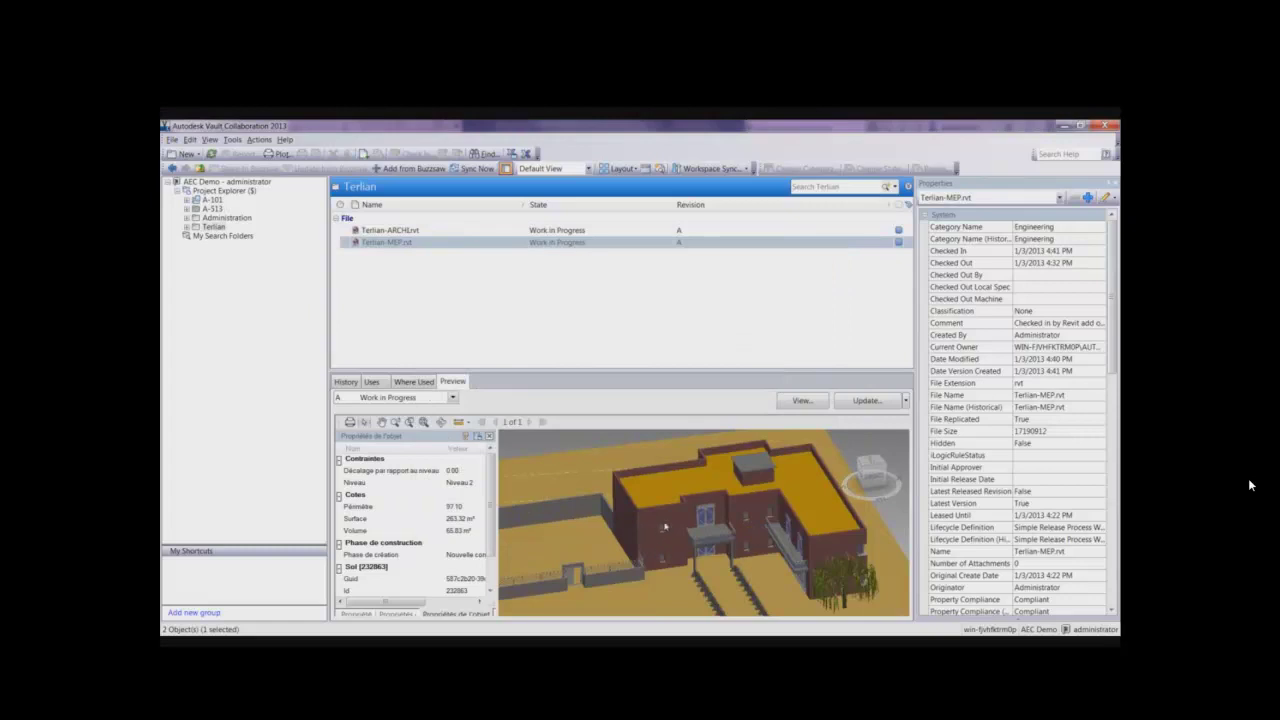
{"action": "left_click", "coordinate": [672, 530]}
{"action": "left_click", "coordinate": [356, 613]}
{"action": "left_click_drag", "start_coordinate": [491, 540], "coordinate": [492, 503]}
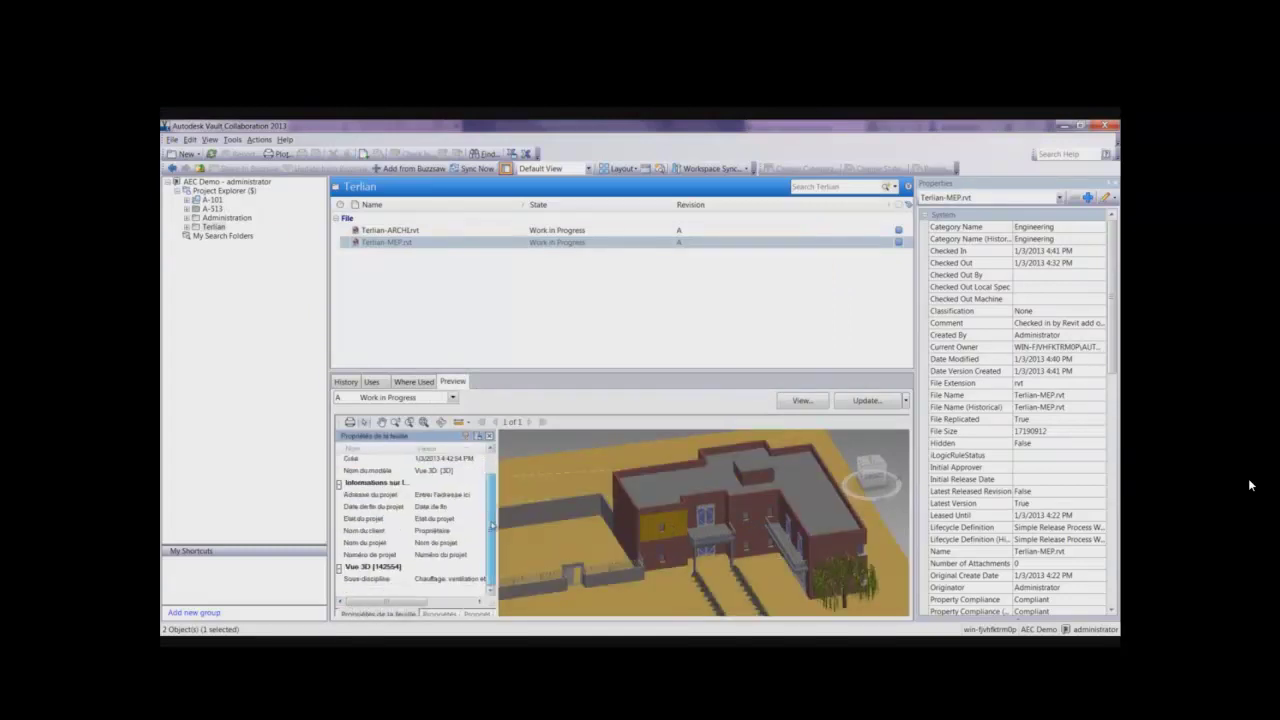
{"action": "left_click", "coordinate": [480, 614]}
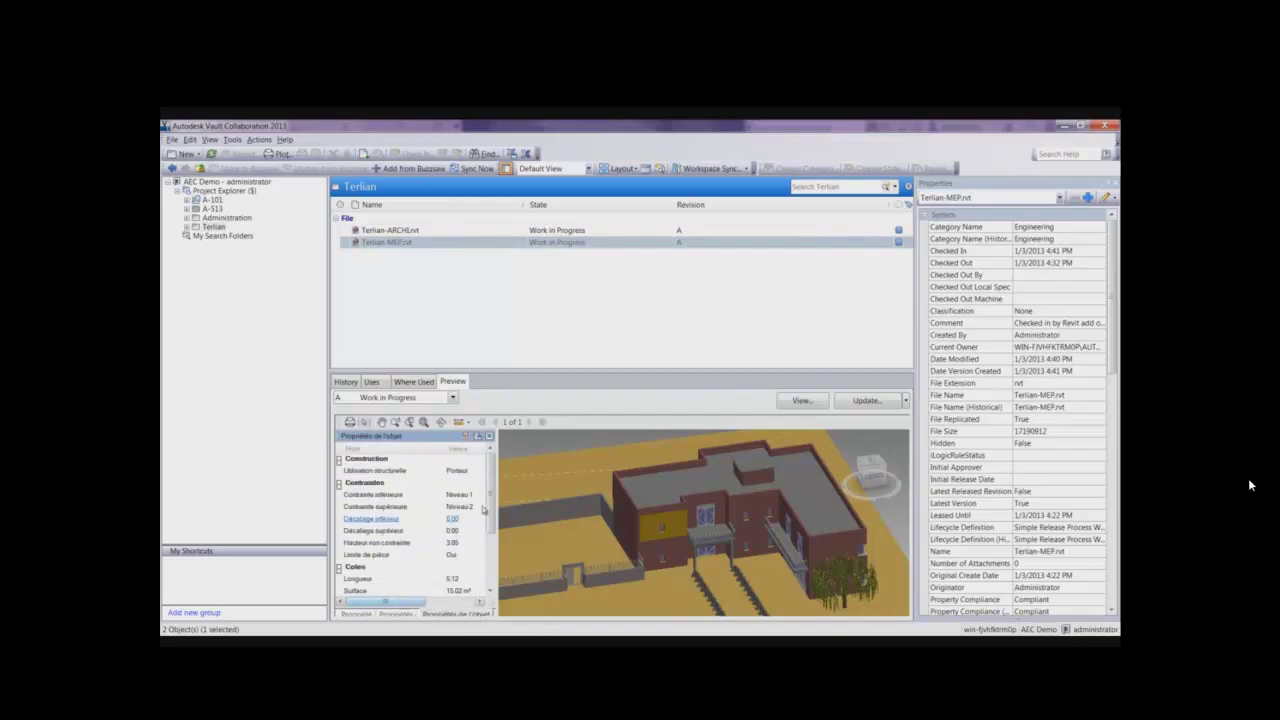
{"action": "mouse_move", "coordinate": [492, 472]}
{"action": "left_mouse_down"}
{"action": "mouse_move", "coordinate": [491, 527]}
{"action": "mouse_move", "coordinate": [491, 468]}
{"action": "left_mouse_up"}
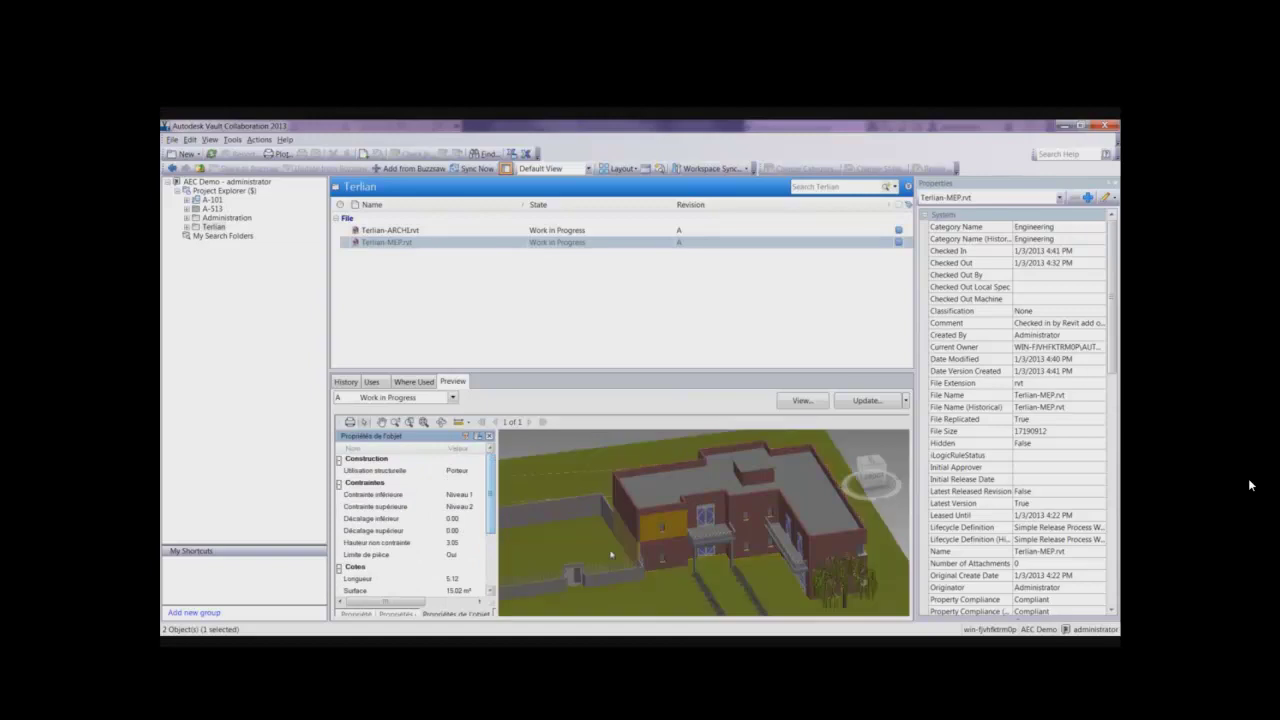
- Select the door, a wall, then the roof to show each element's parameters
{"action": "left_click", "coordinate": [707, 519]}
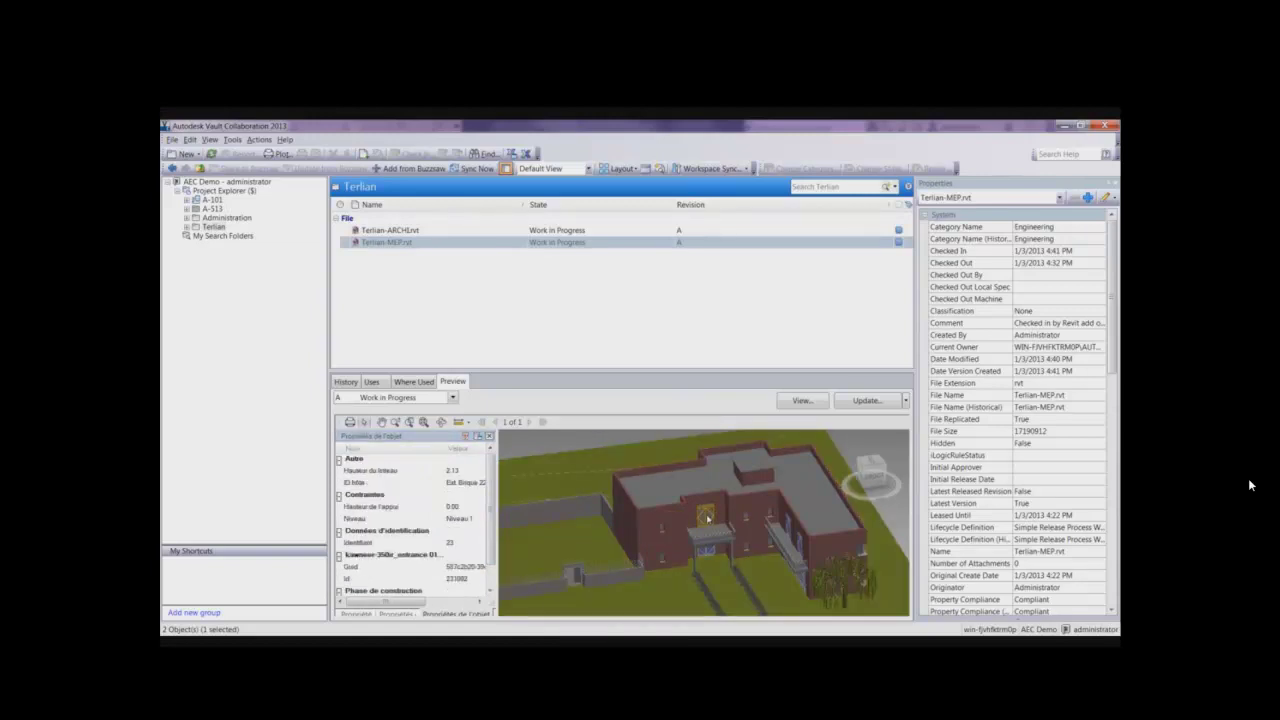
{"action": "left_click", "coordinate": [720, 512]}
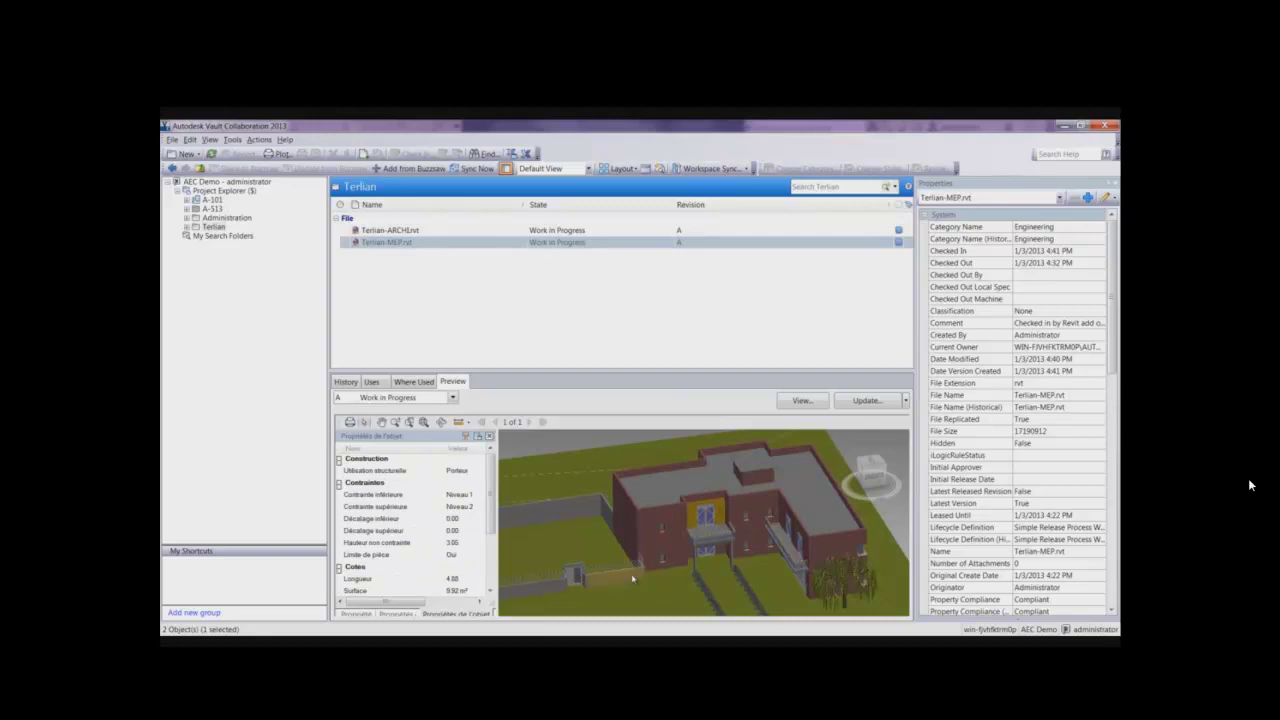
{"action": "left_click", "coordinate": [662, 487]}
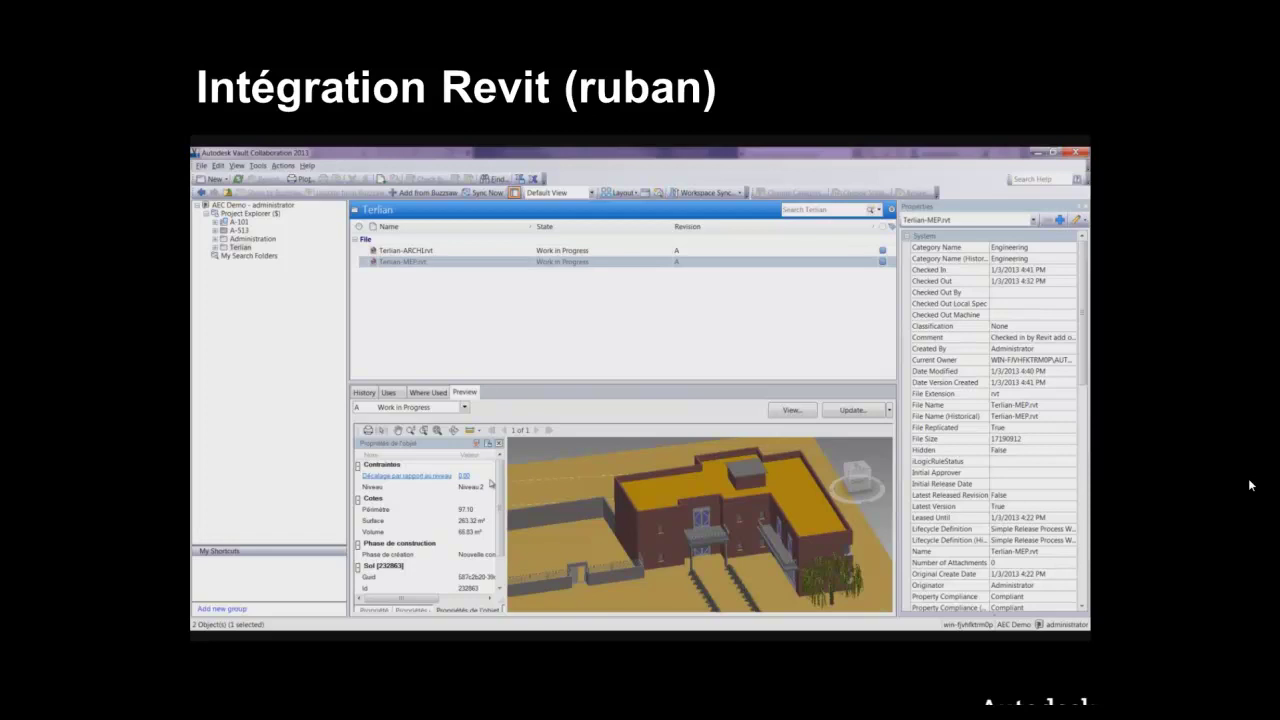
- Advance to the 'Vault - fonctionnalités' slide showing the fifteen grouped feature icons
{"action": "key", "text": "Right"}
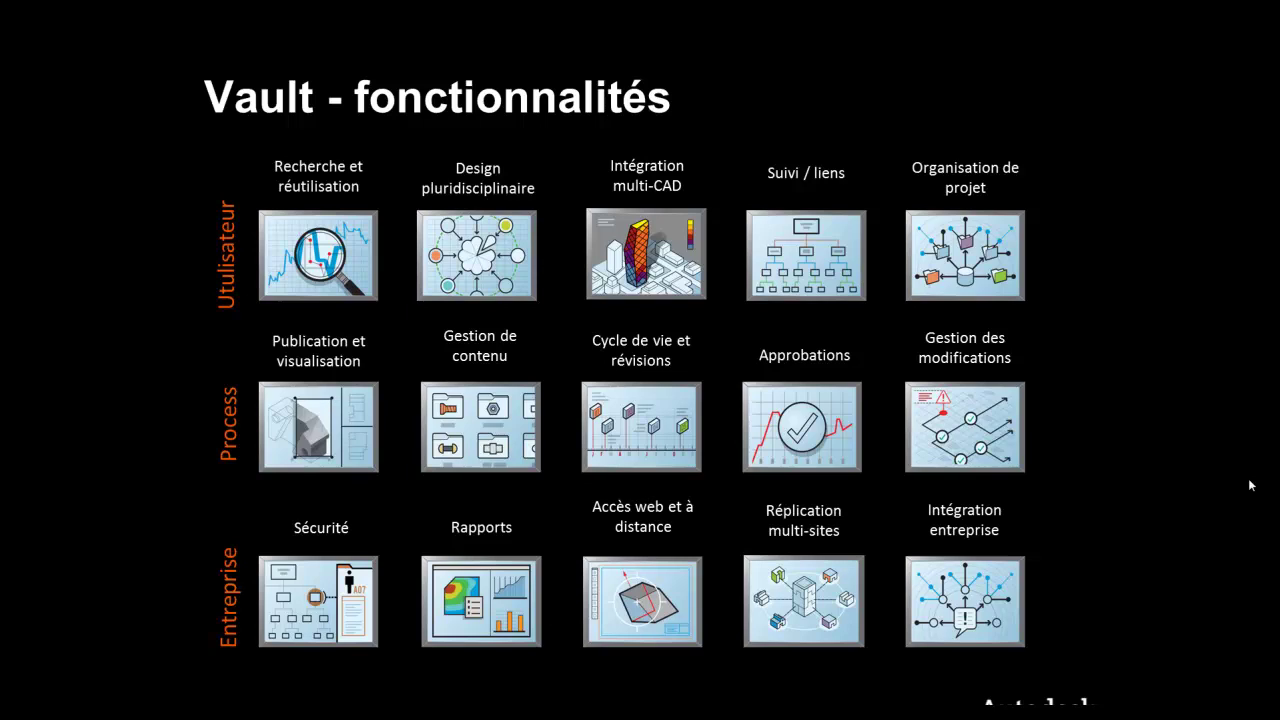
- Advance through the Collaboration Cloud slide to the Mobilité slide
{"action": "key", "text": "Right"}
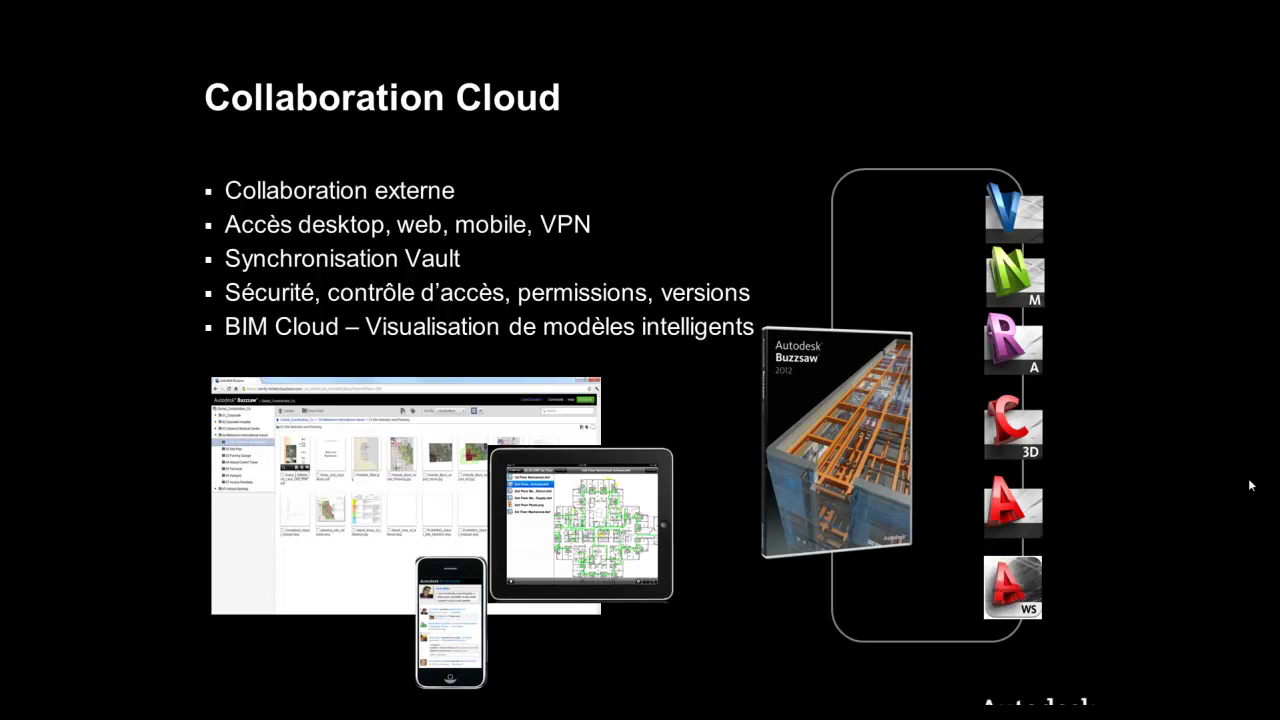
{"action": "key", "text": "Right"}
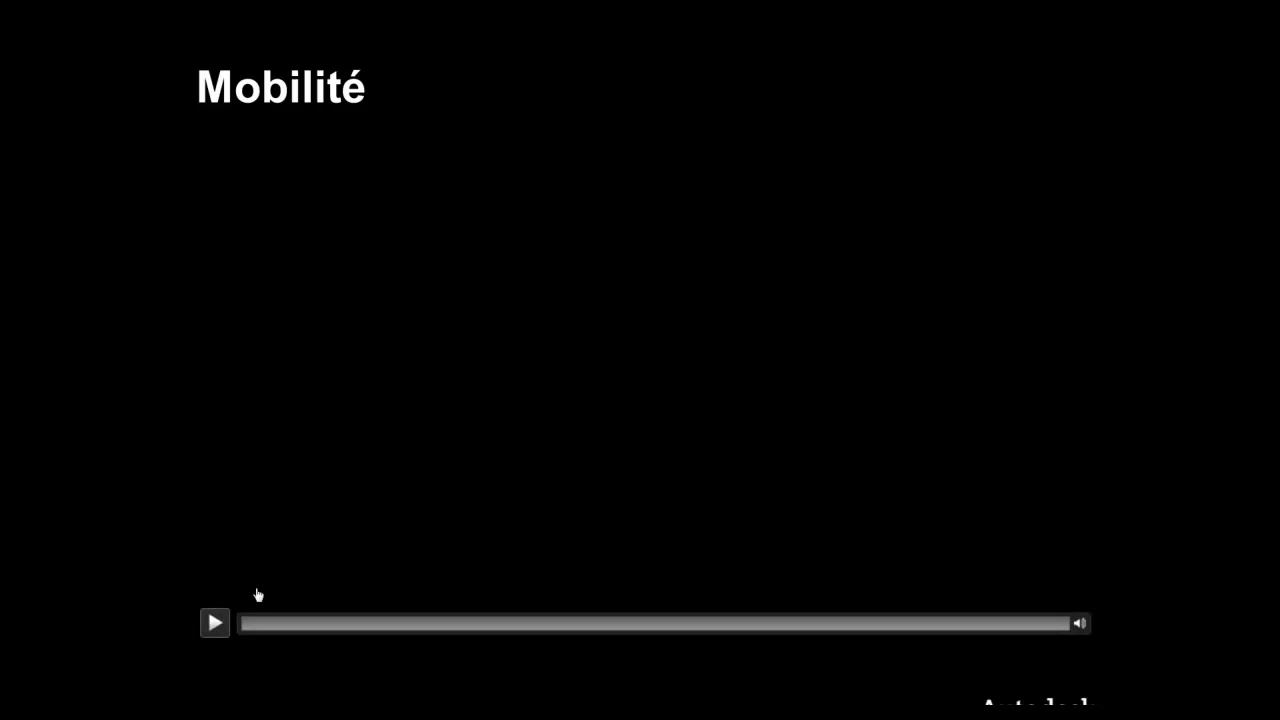
- Play the Mobilité demo video through to the Collaboration externe slide
{"action": "left_click", "coordinate": [214, 622]}
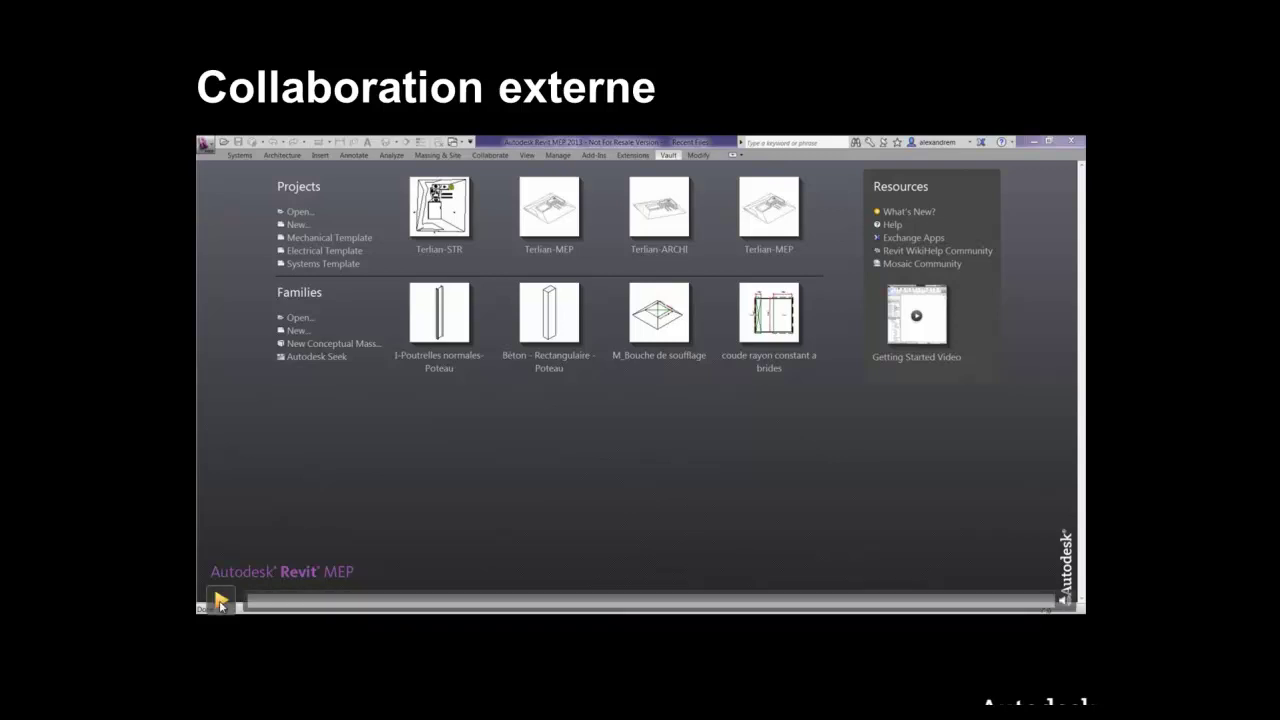
- Play the Collaboration externe demo, then close Revit's sheet S.1, elevation and floor plan views
{"action": "left_click", "coordinate": [221, 603]}
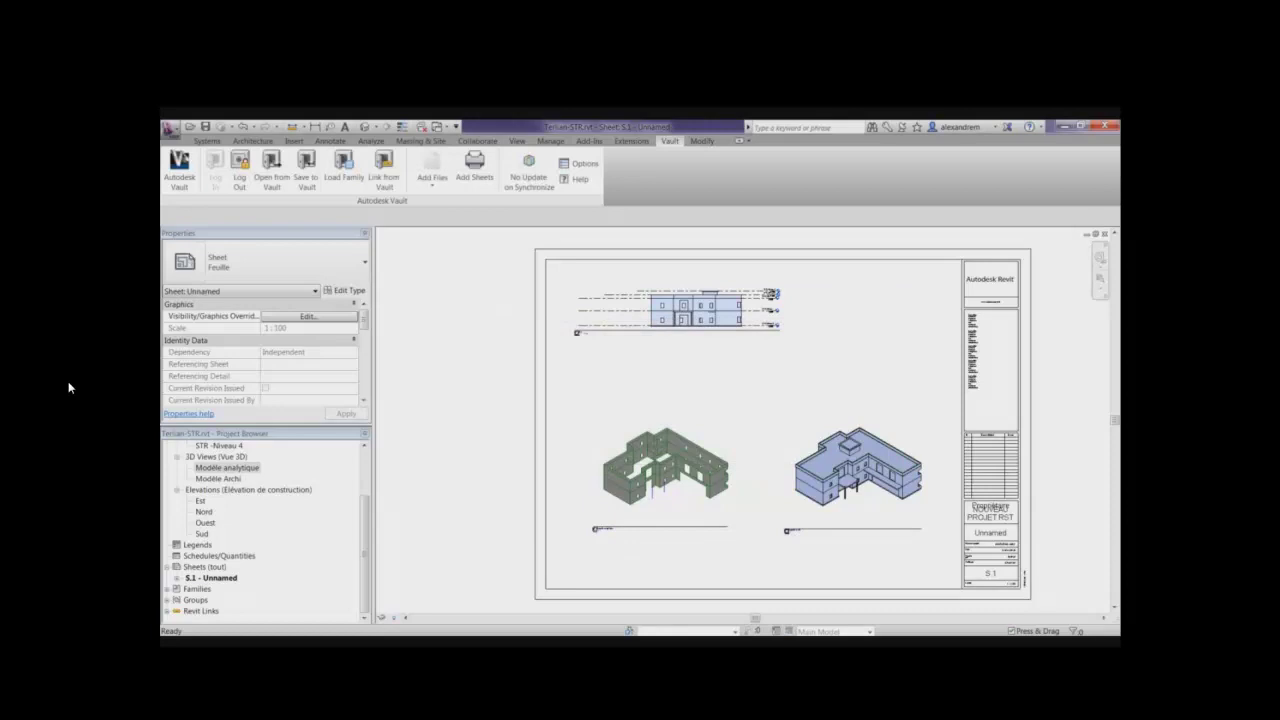
{"action": "left_click", "coordinate": [1105, 237]}
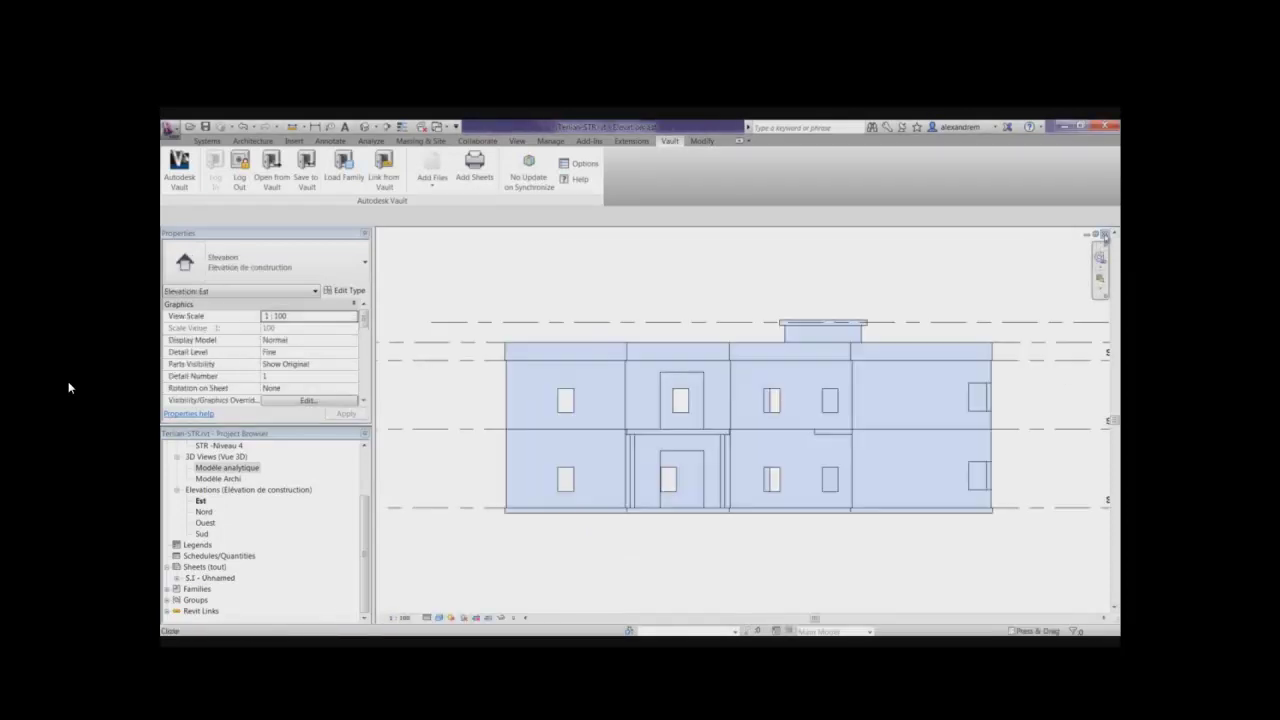
{"action": "left_click", "coordinate": [1105, 237]}
{"action": "left_click", "coordinate": [1105, 237]}
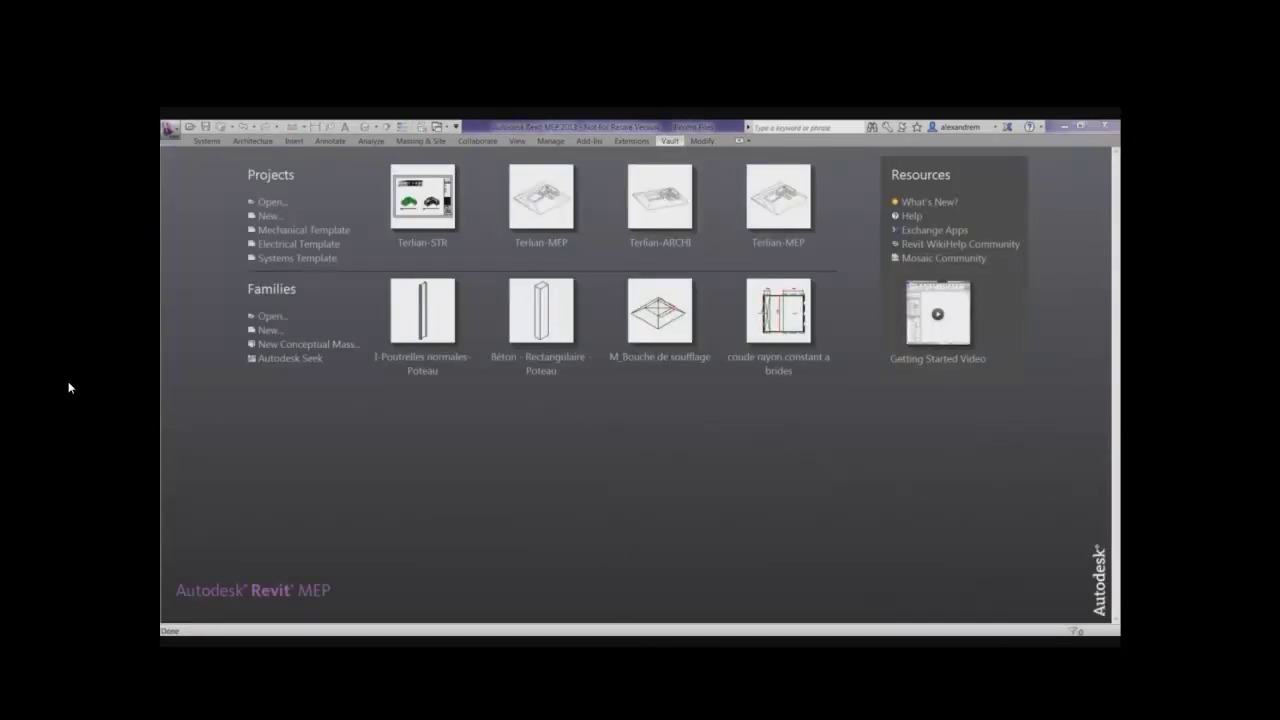
- Switch to Vault, open Administration > Terlian, and show Terlian-STR.rvt's version history
{"action": "key", "text": "alt+Tab"}
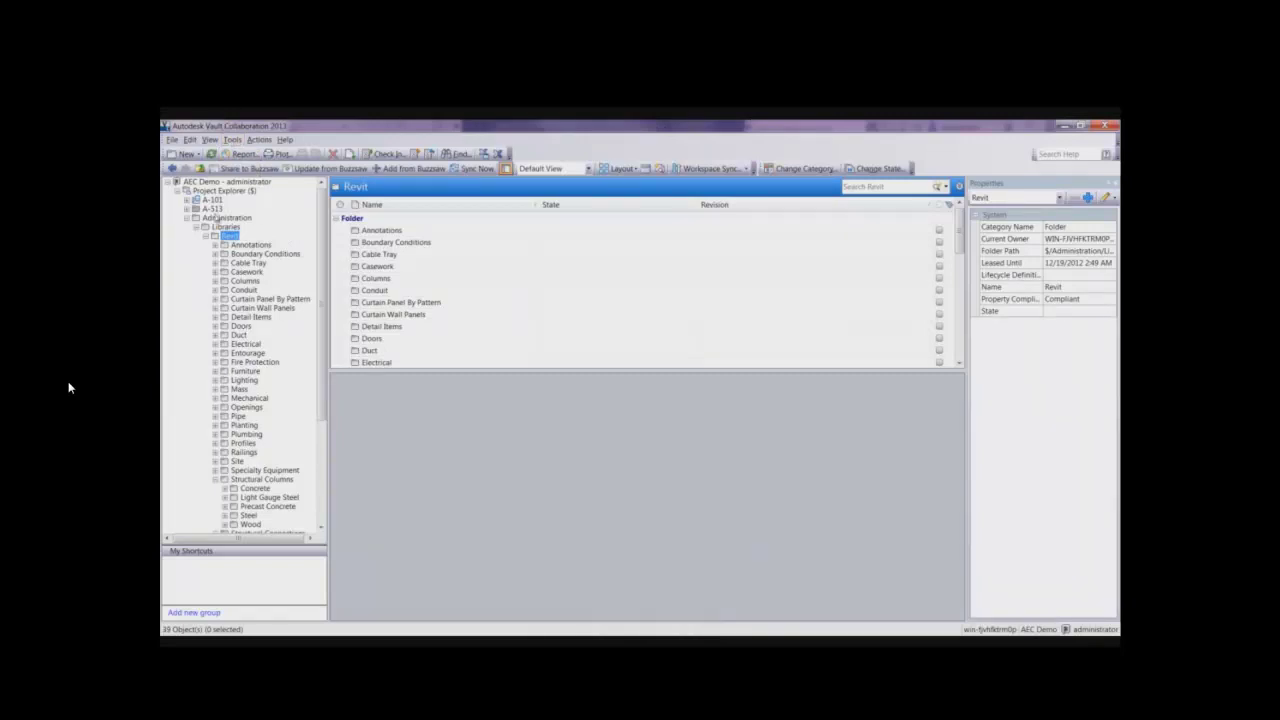
{"action": "left_click", "coordinate": [186, 218]}
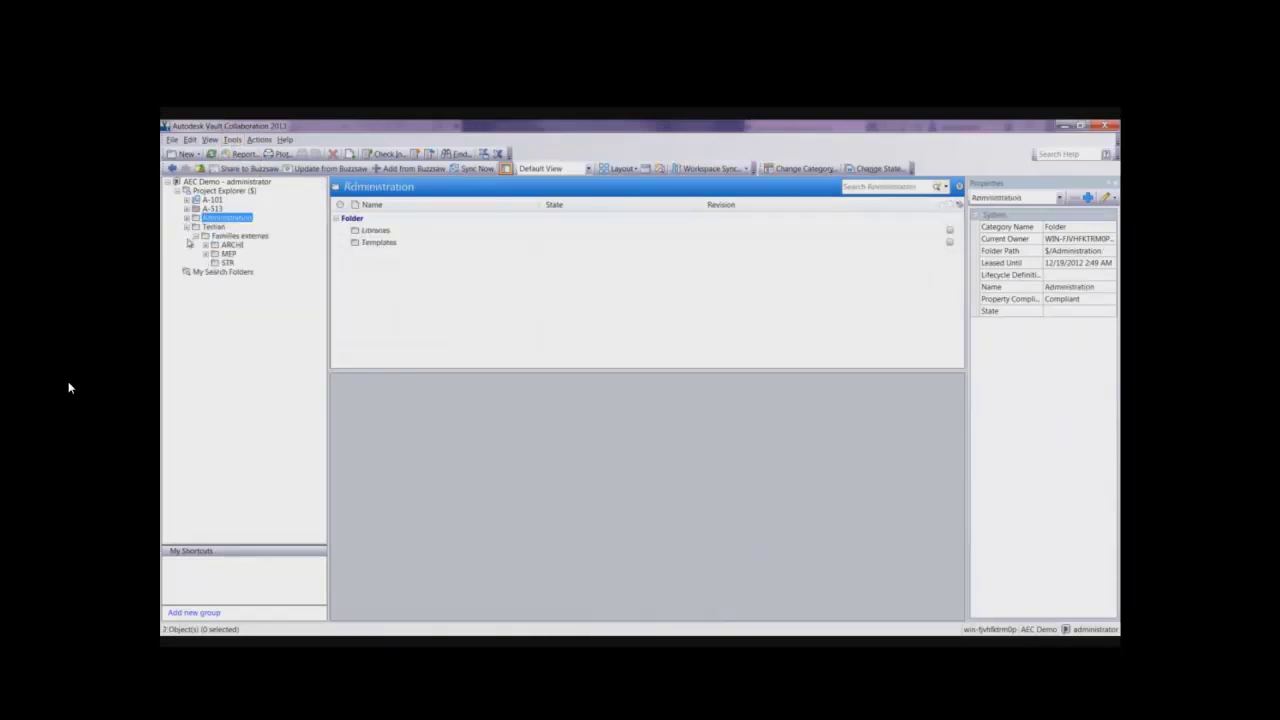
{"action": "left_click", "coordinate": [213, 227]}
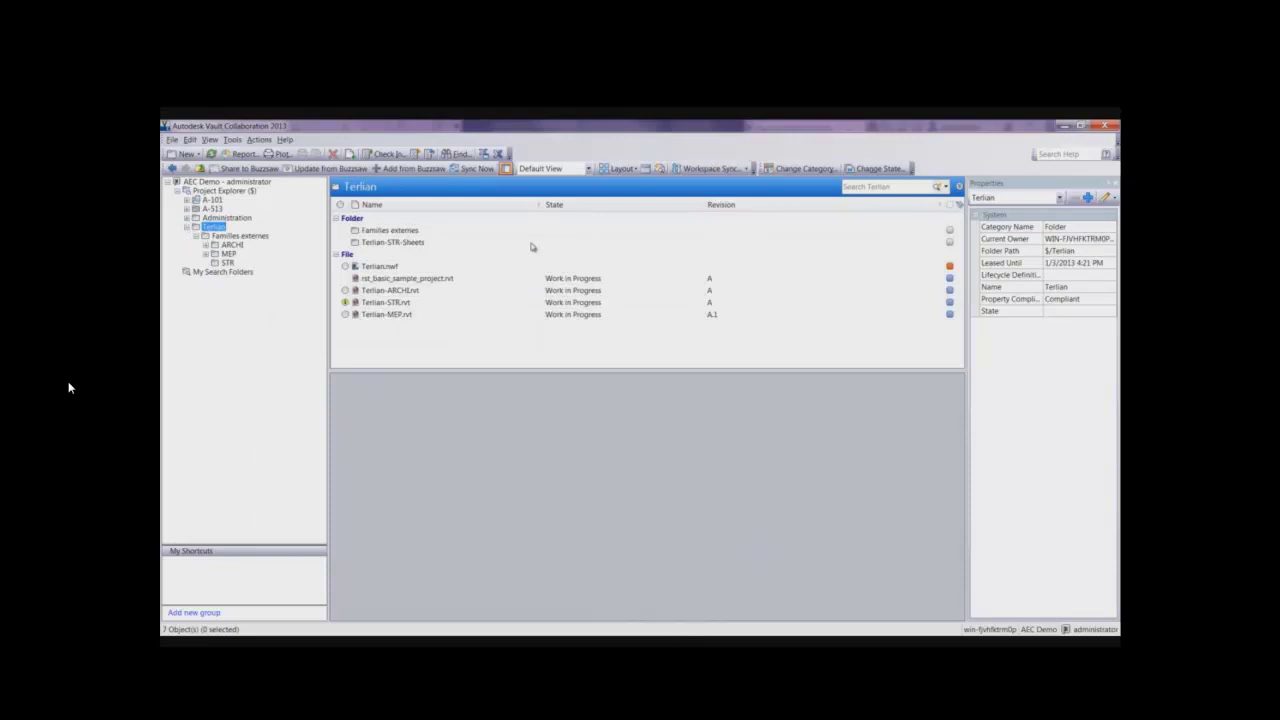
{"action": "left_click", "coordinate": [382, 304]}
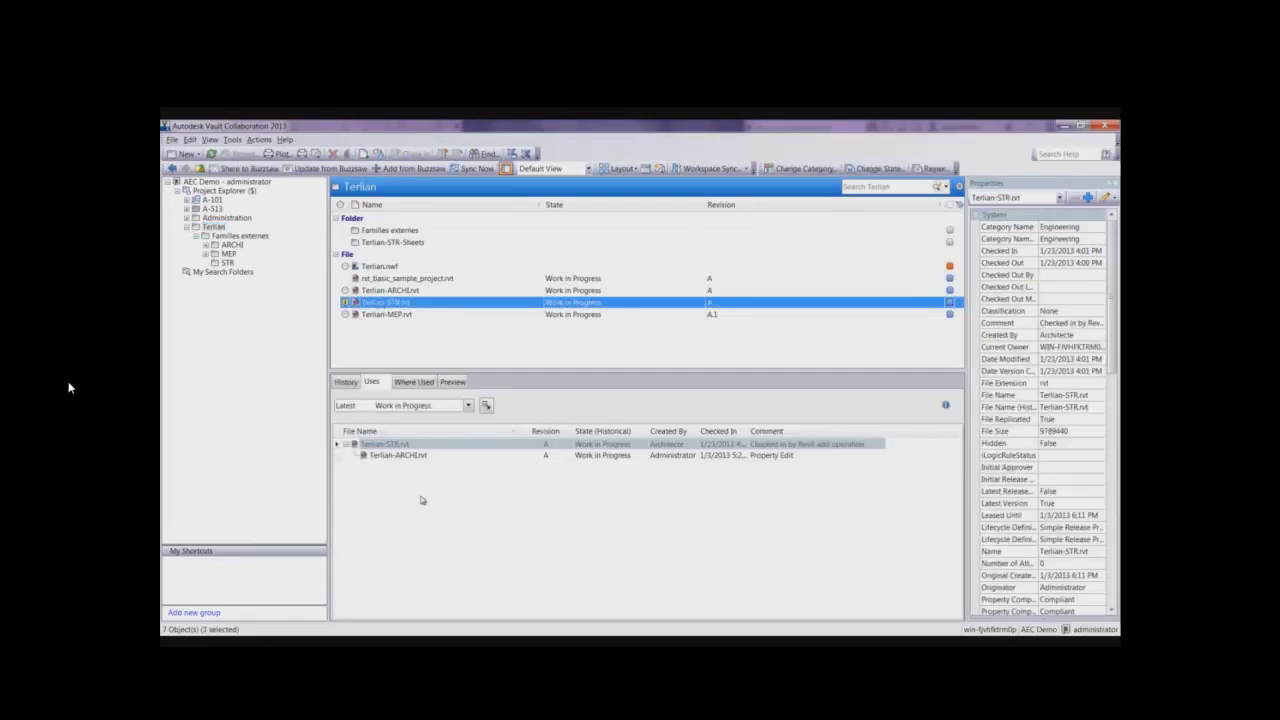
{"action": "left_click", "coordinate": [346, 381]}
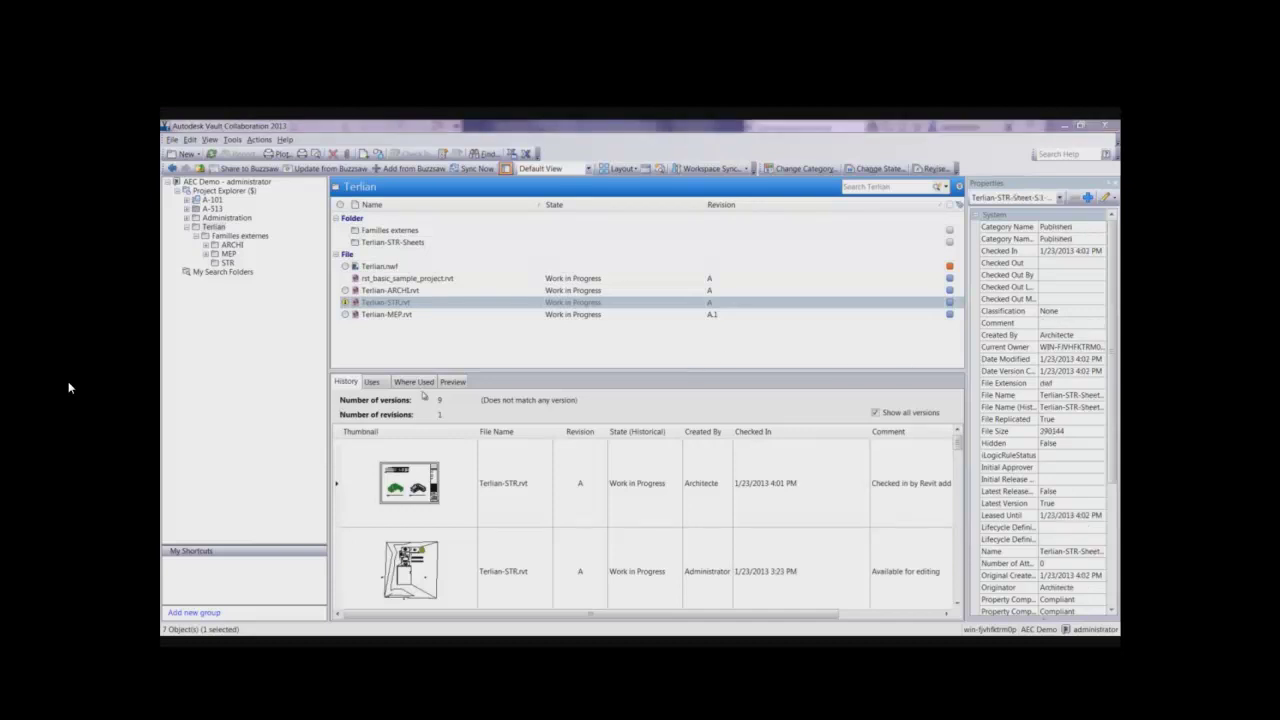
- Check Terlian-STR.rvt's Uses and Where Used, expanding the Sheet S.1 DWF, then preview that sheet
{"action": "left_click", "coordinate": [372, 385]}
{"action": "left_click", "coordinate": [410, 388]}
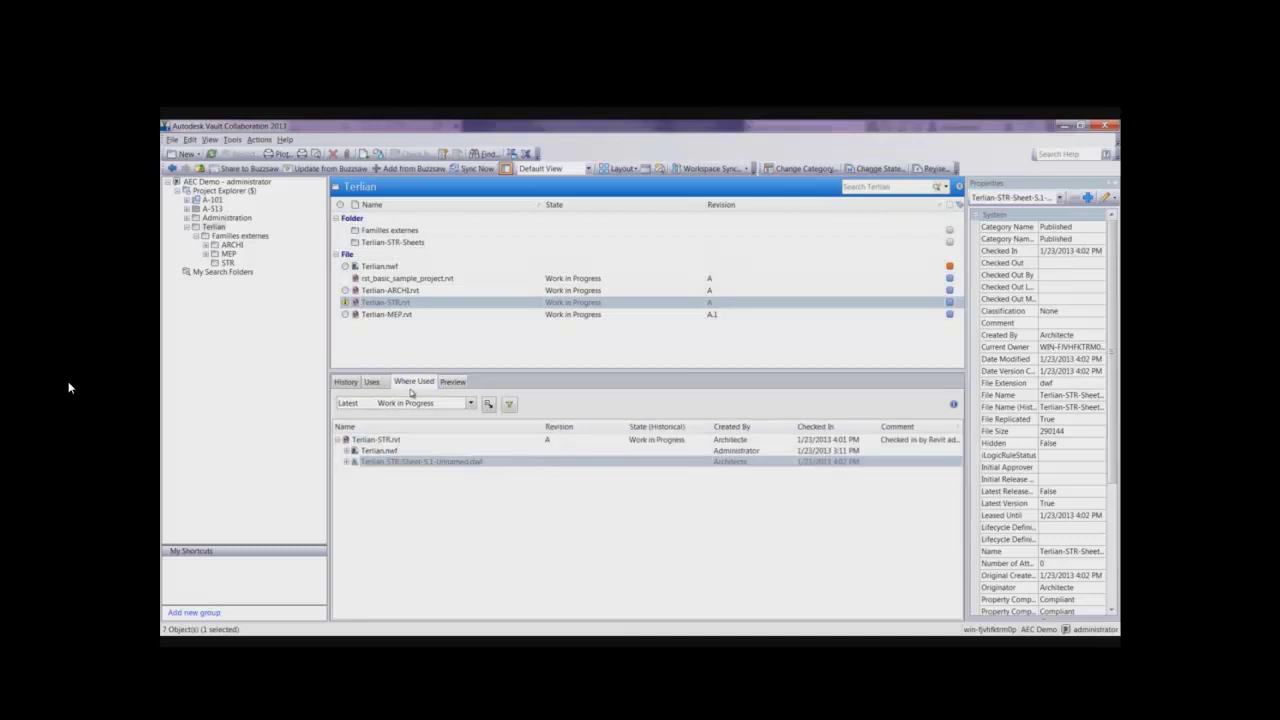
{"action": "left_click", "coordinate": [352, 463]}
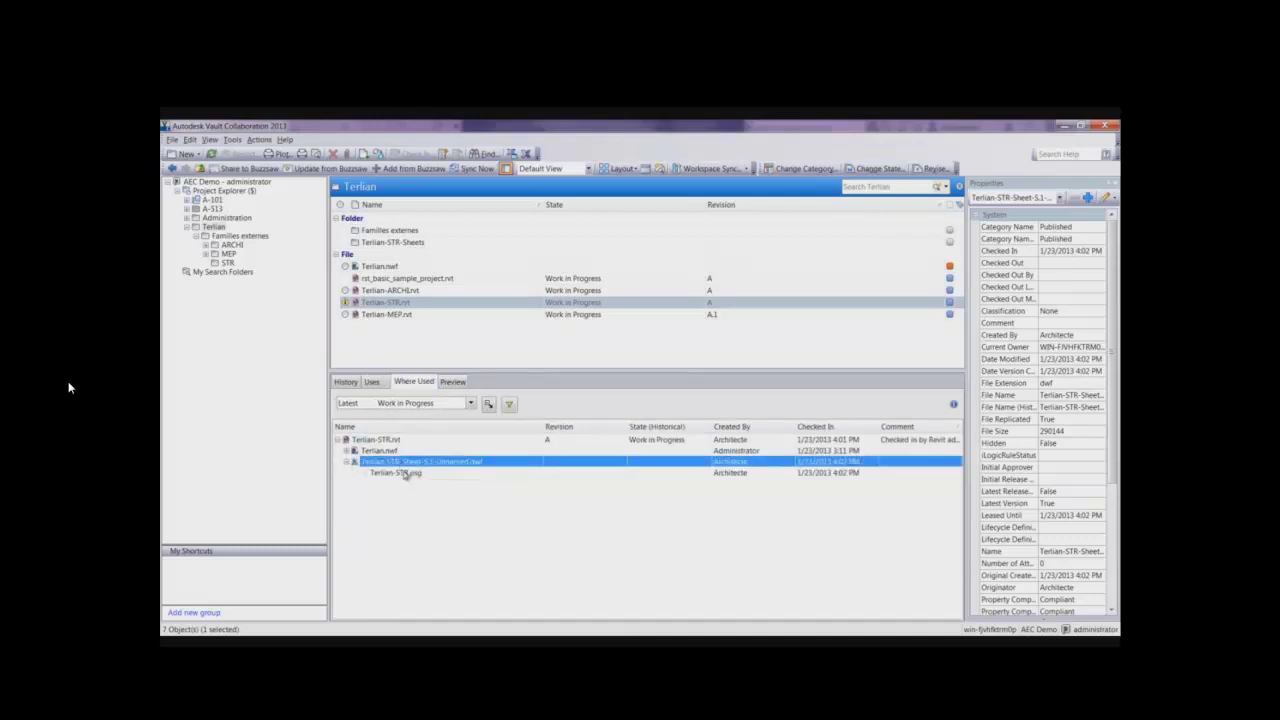
{"action": "left_click", "coordinate": [407, 472]}
{"action": "left_click", "coordinate": [407, 462]}
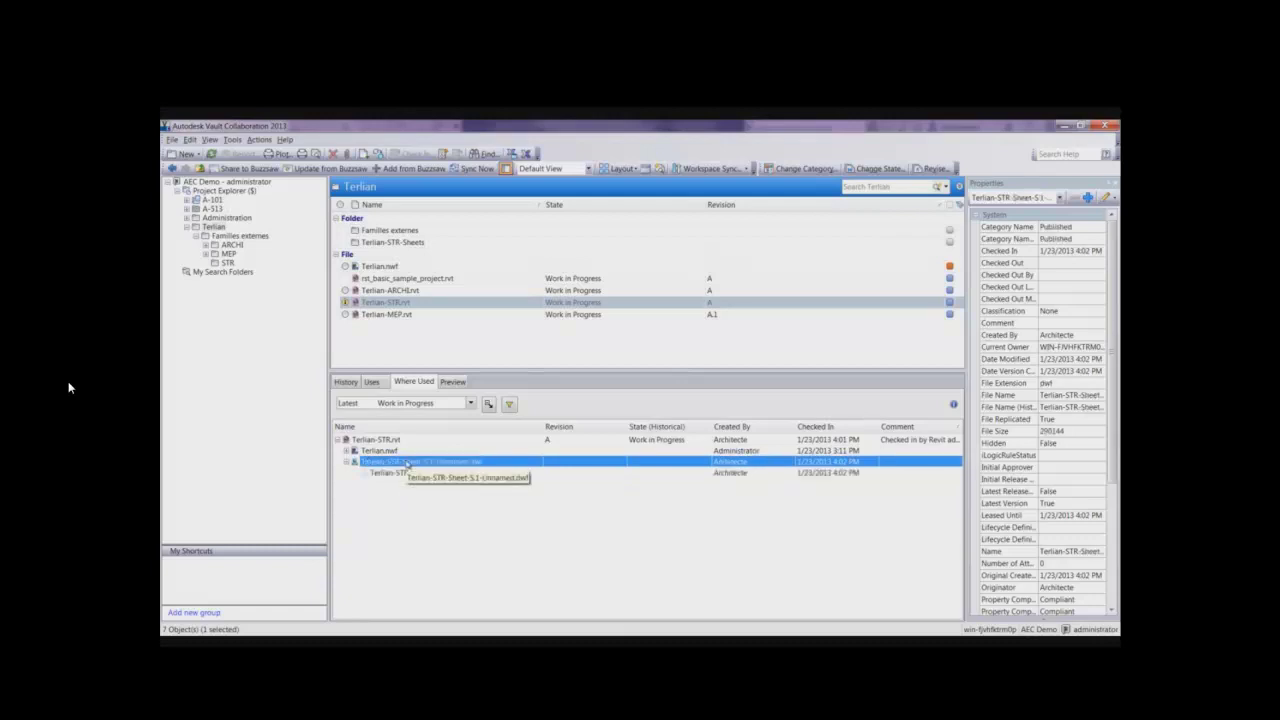
{"action": "left_click", "coordinate": [453, 383]}
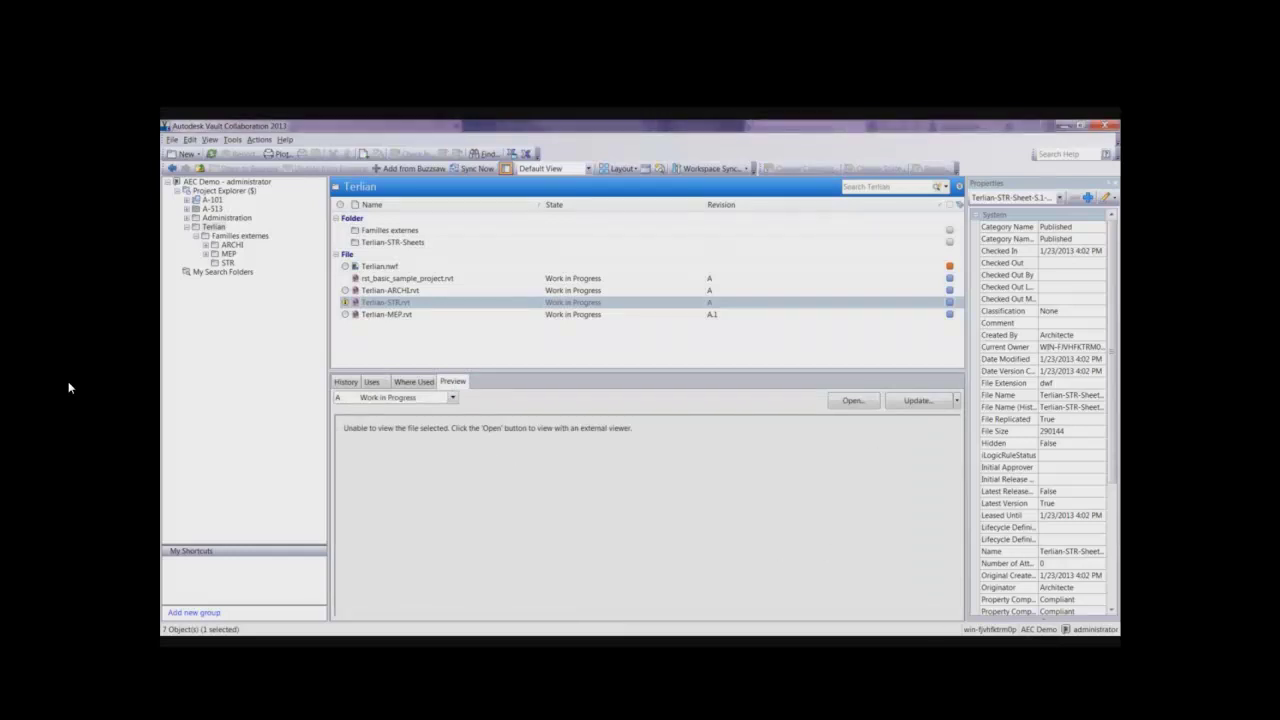
- Open the Vault Job Processor from the hidden system tray icons
{"action": "left_click", "coordinate": [1012, 632]}
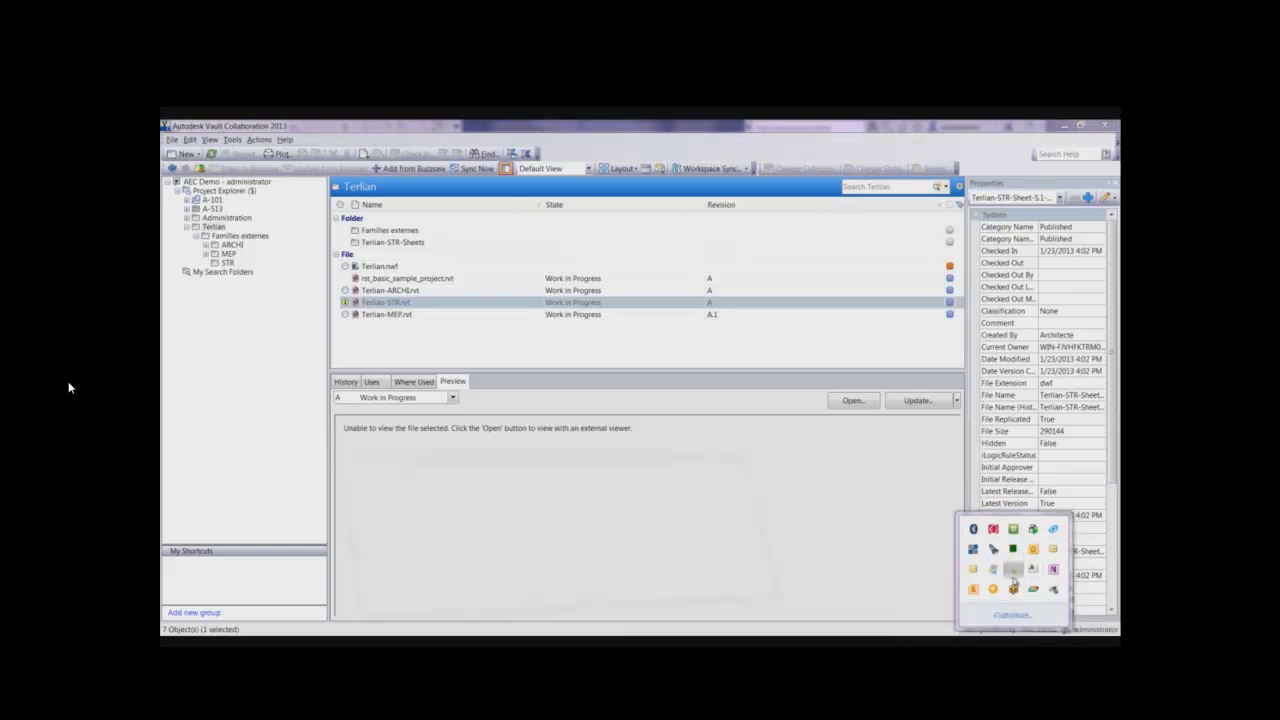
{"action": "double_click", "coordinate": [1013, 583]}
{"action": "left_click", "coordinate": [588, 360]}
- Resume the Job Processor so the queued DWF creation job finishes
{"action": "left_click", "coordinate": [595, 375]}
{"action": "left_click", "coordinate": [588, 360]}
{"action": "left_click", "coordinate": [600, 378]}
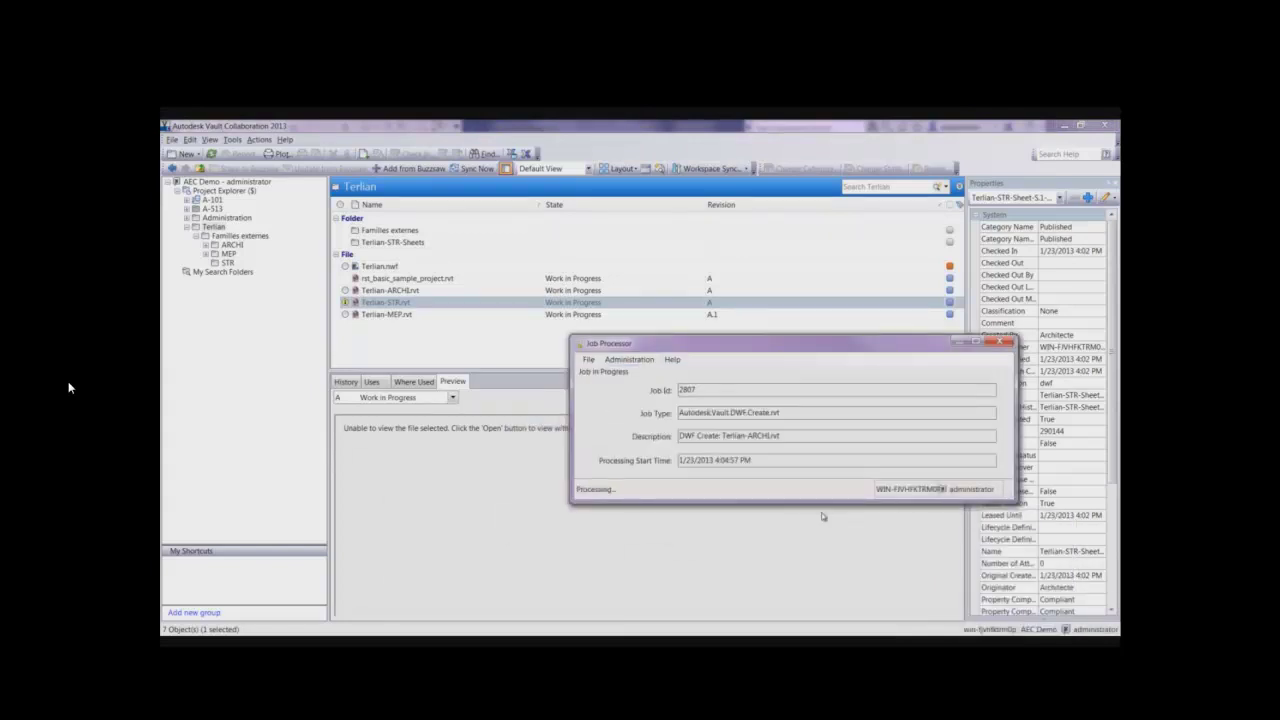
{"action": "left_click_drag", "start_coordinate": [868, 344], "coordinate": [673, 214]}
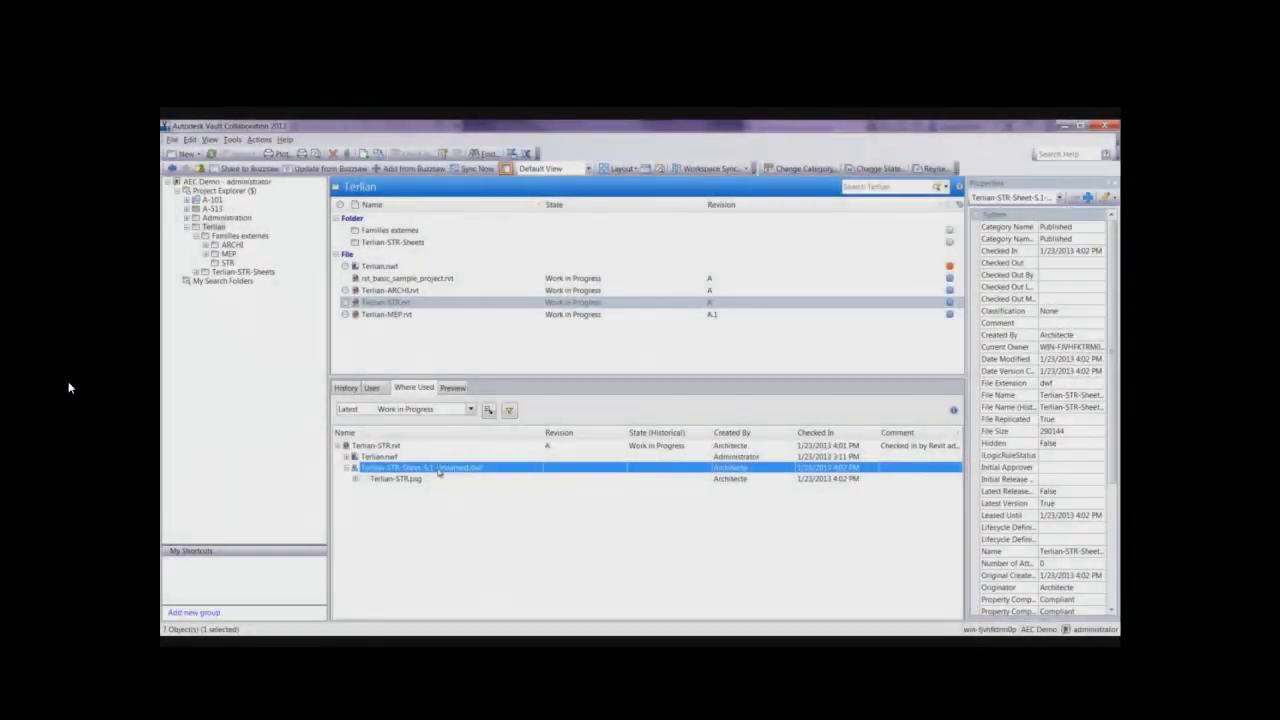
- Check out Terlian-STR-Sheet-S.1-Unnamed.dwf from the Where Used list with Get/Checkout
{"action": "right_click", "coordinate": [440, 470]}
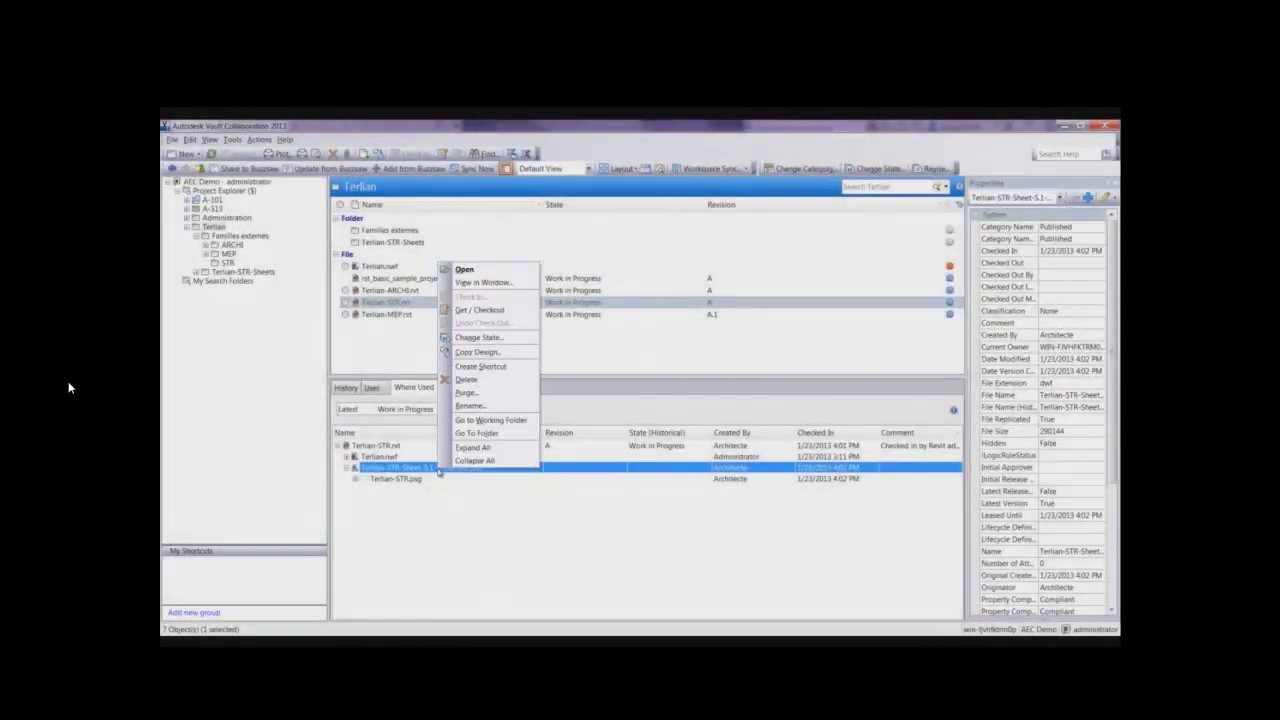
{"action": "left_click", "coordinate": [505, 310]}
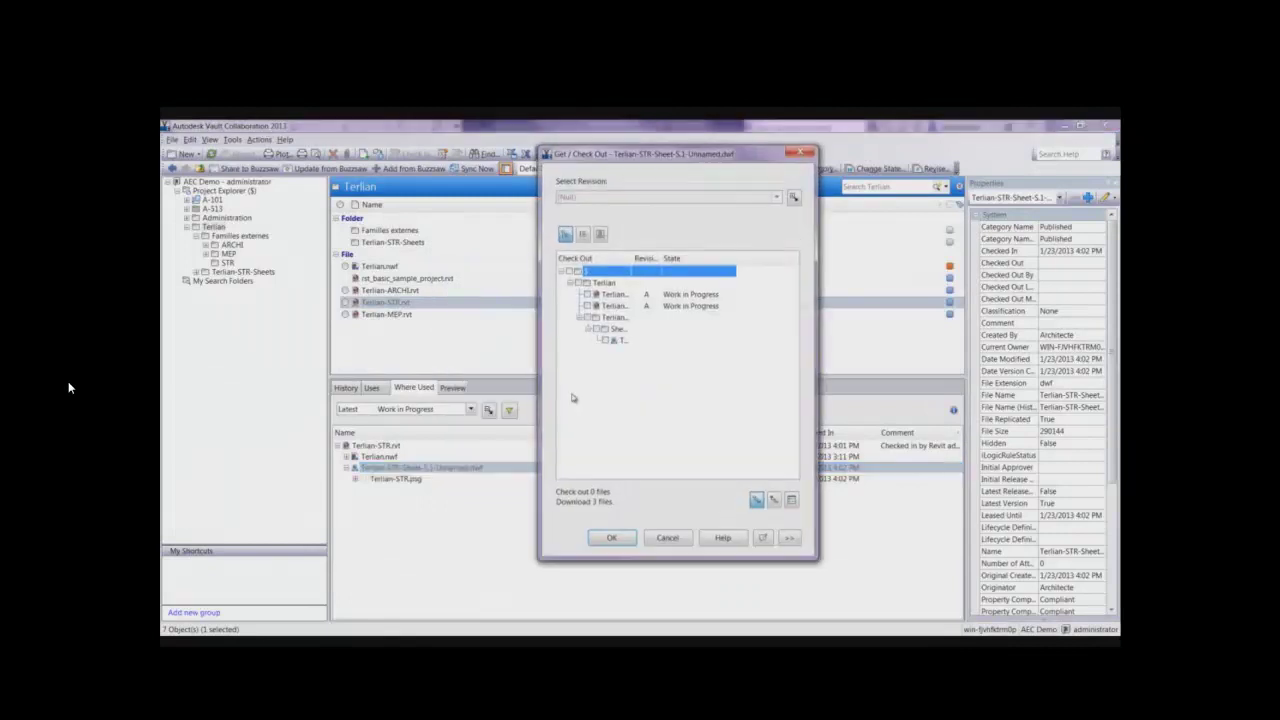
{"action": "left_click", "coordinate": [605, 340]}
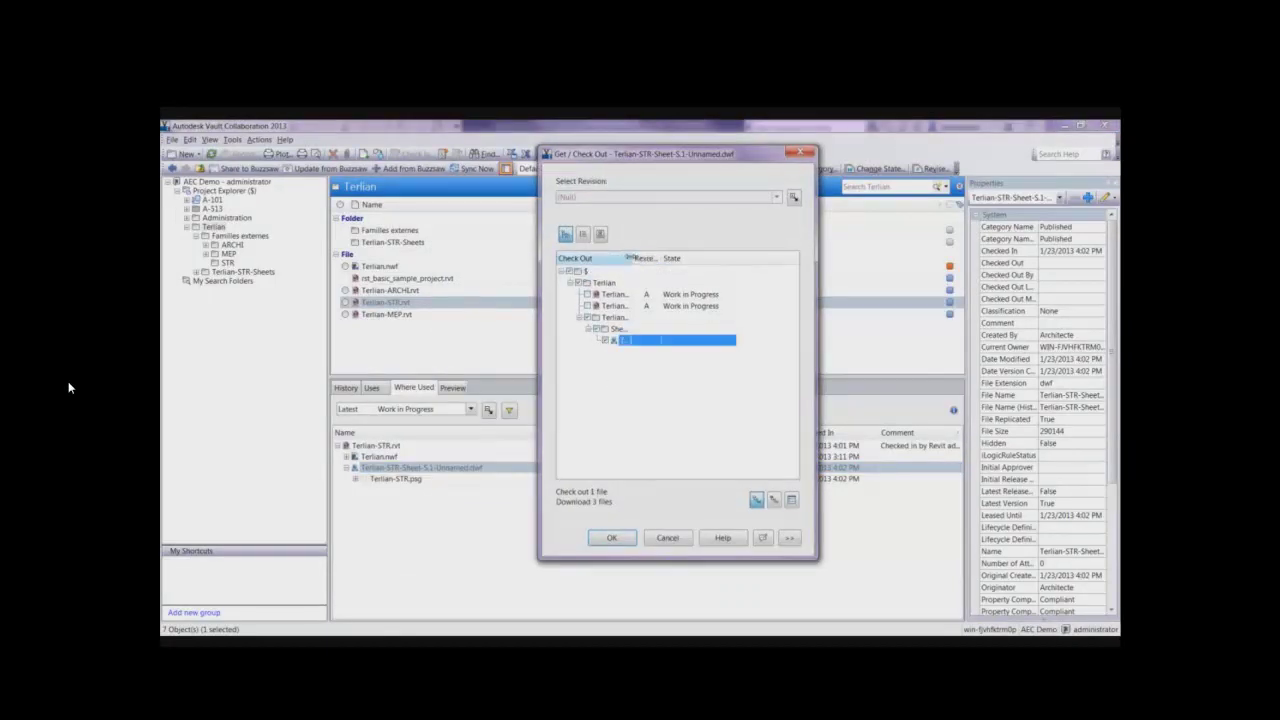
{"action": "left_click_drag", "start_coordinate": [633, 258], "coordinate": [685, 258]}
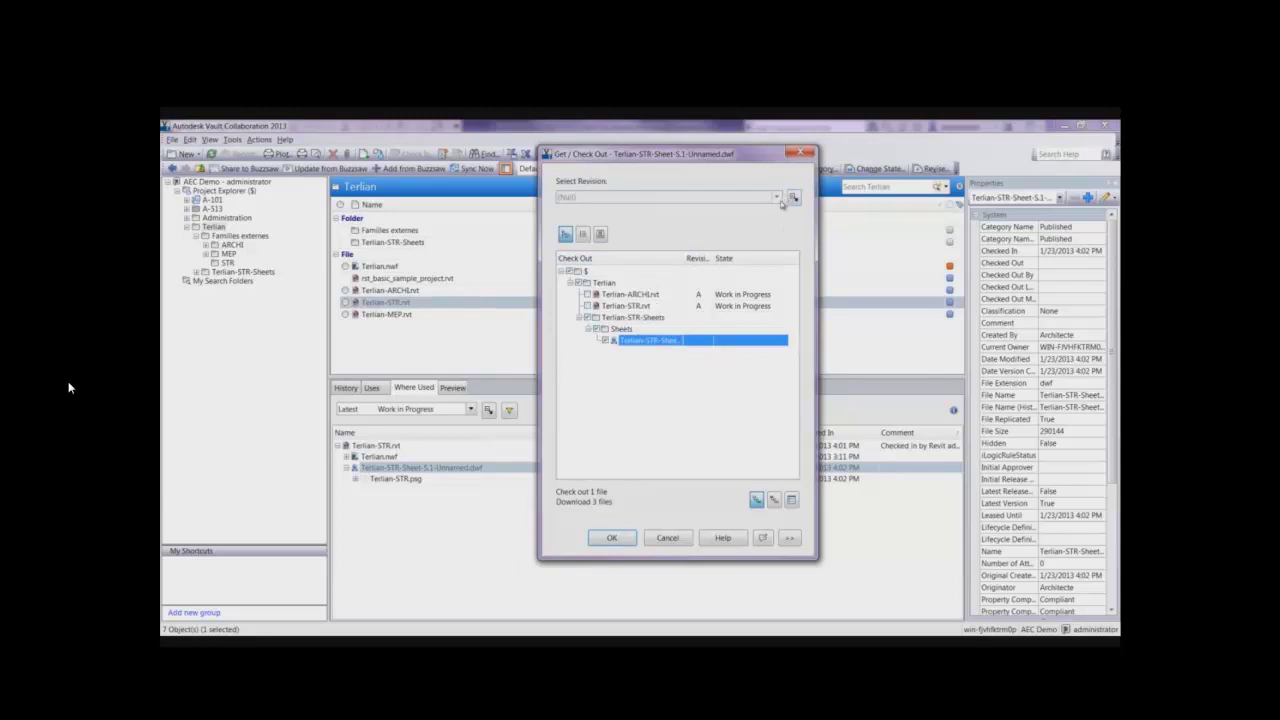
{"action": "left_click", "coordinate": [613, 540]}
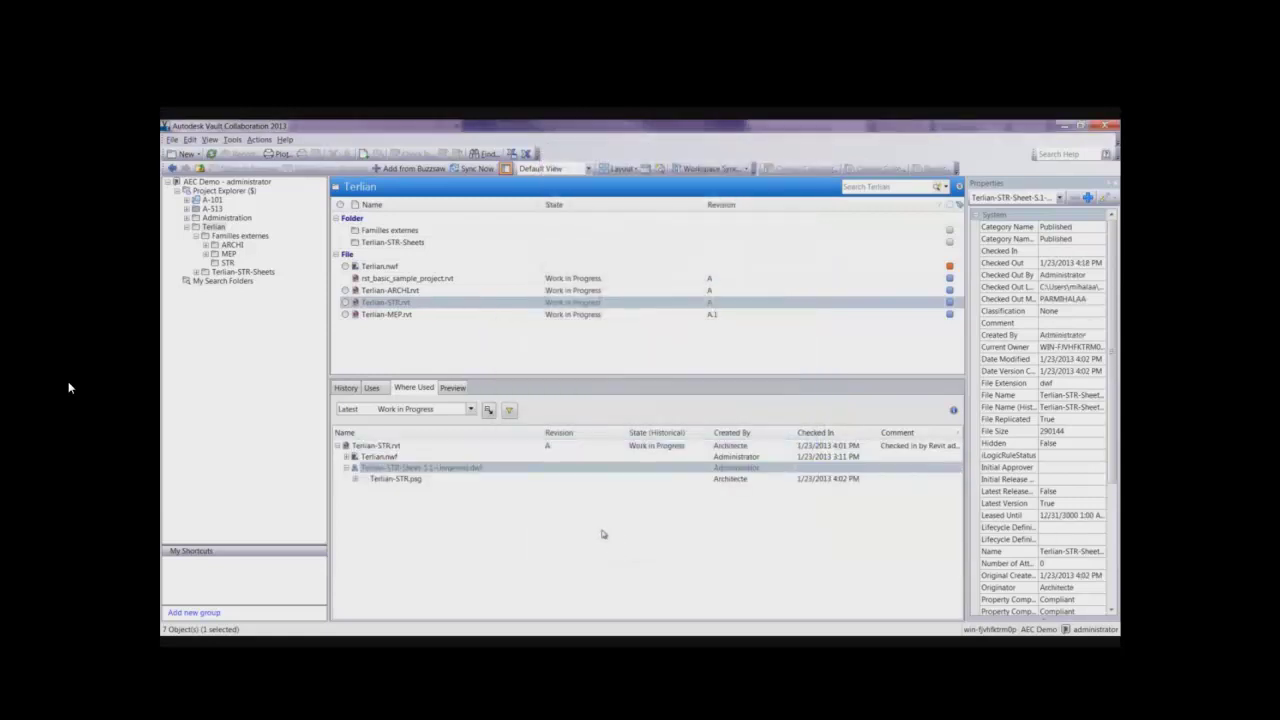
- Open Terlian-STR-Sheet-S.1-Unnamed.dwf from Where Used to view sheet S.1 in Design Review
{"action": "left_click", "coordinate": [457, 480]}
{"action": "left_click", "coordinate": [450, 468]}
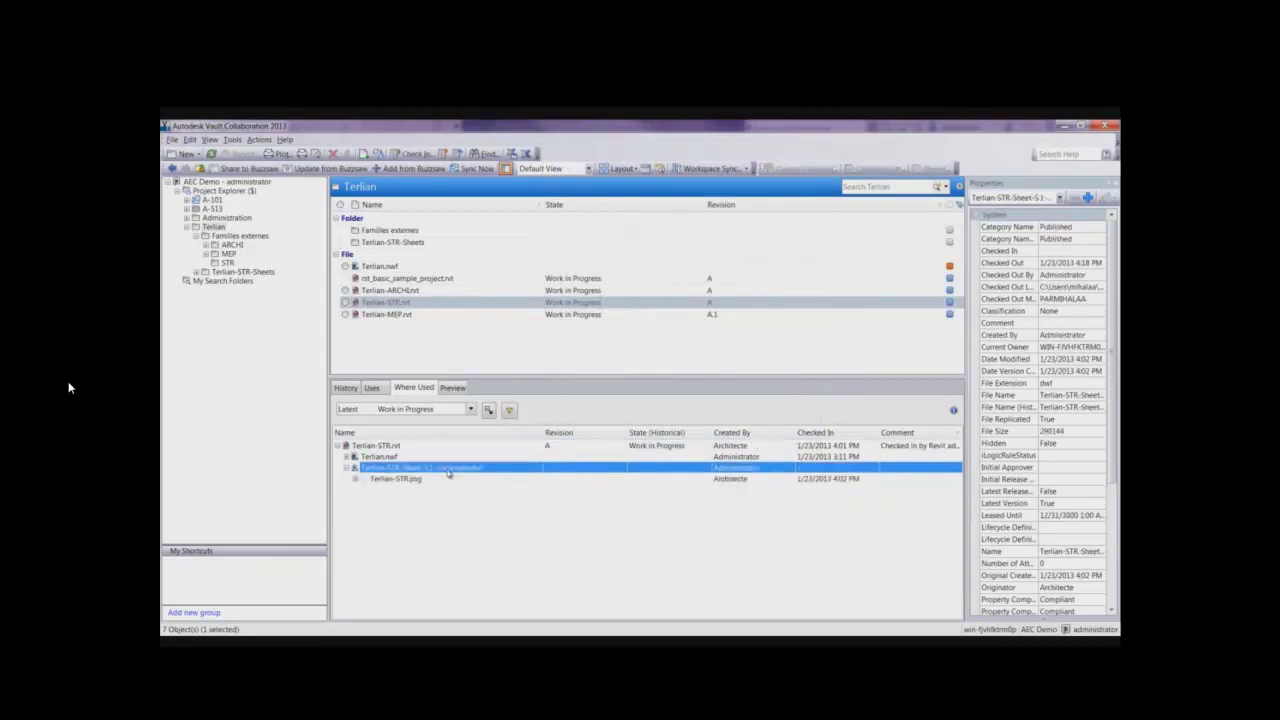
{"action": "right_click", "coordinate": [449, 470]}
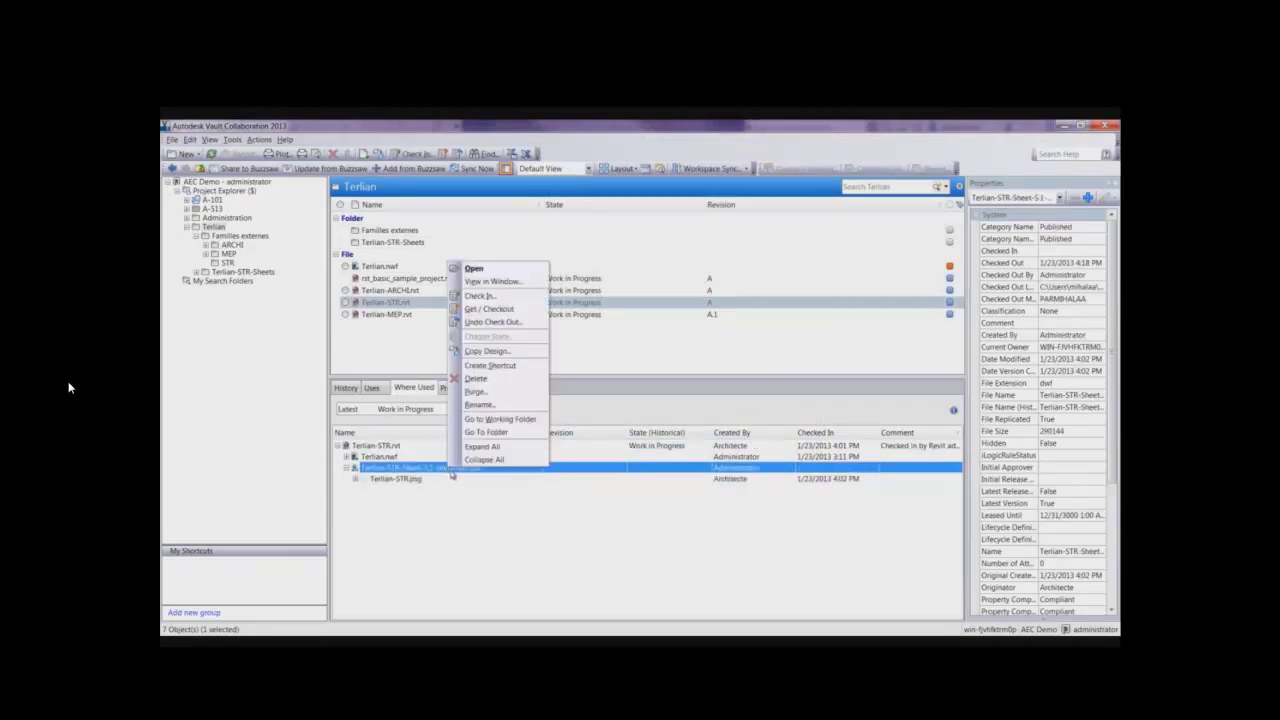
{"action": "left_click", "coordinate": [505, 268]}
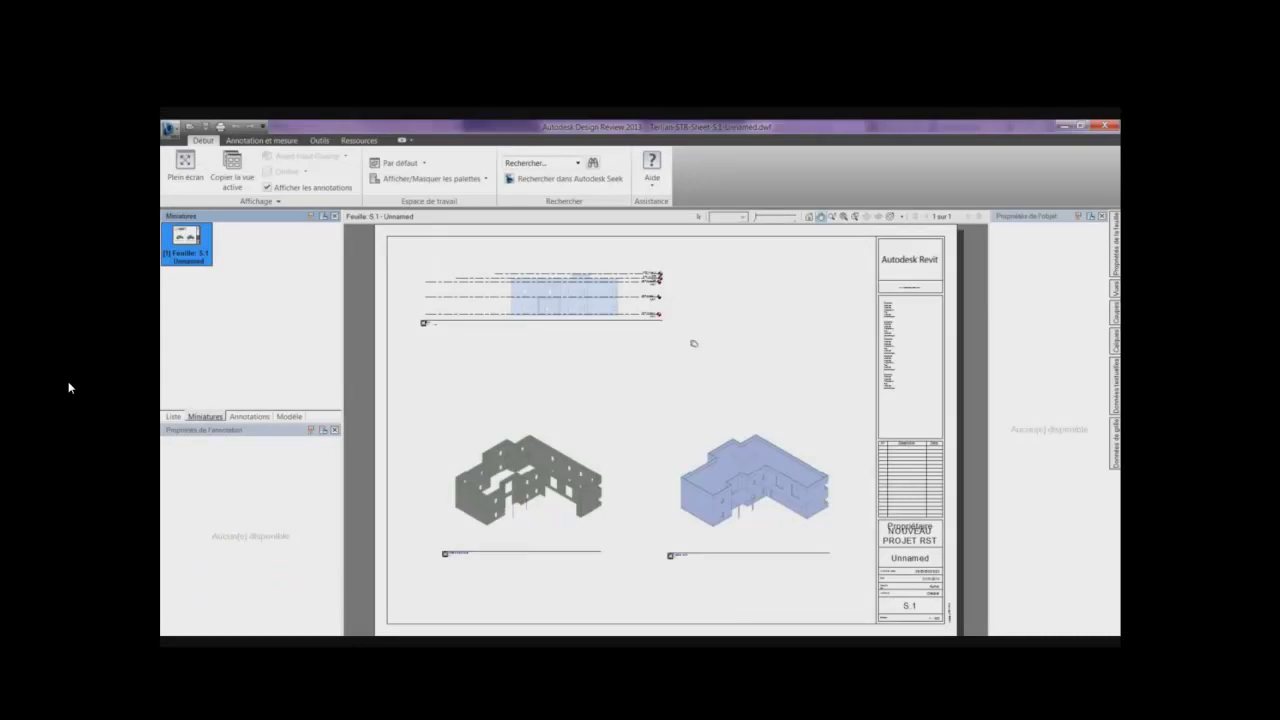
- Zoom to the elevation and draw a red revision cloud around the roof parapet
{"action": "left_click", "coordinate": [254, 142]}
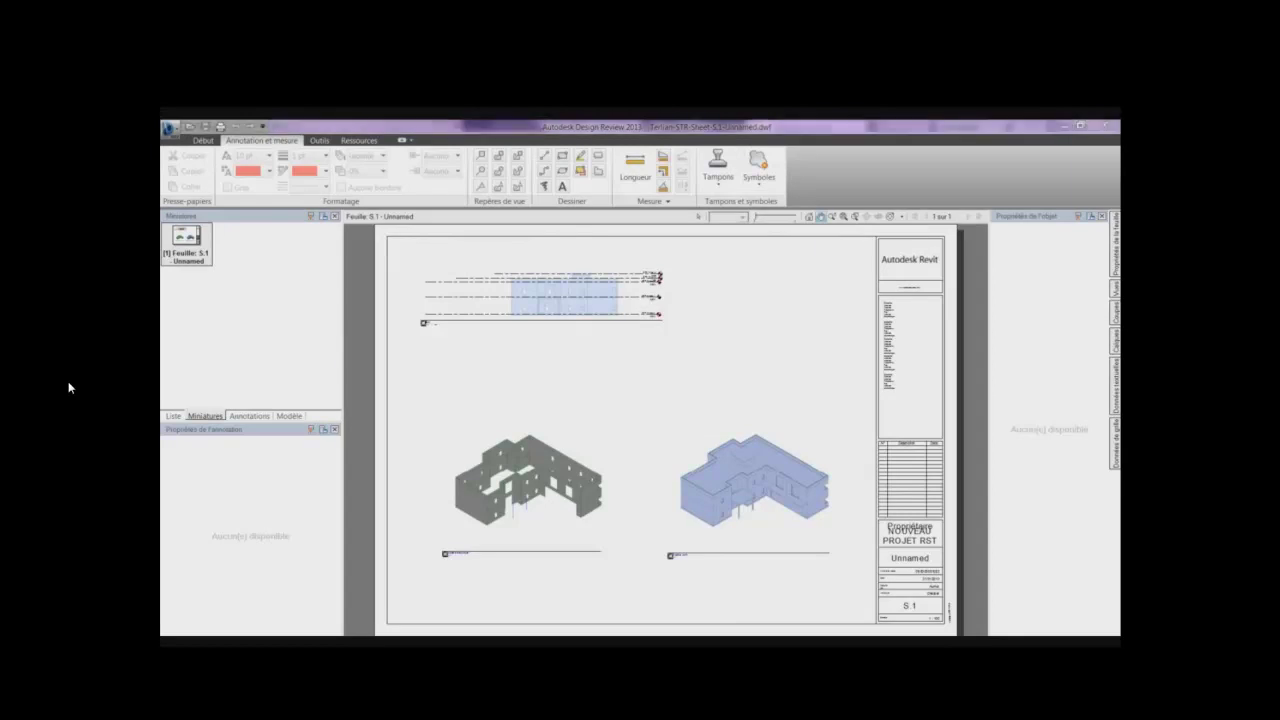
{"action": "left_click", "coordinate": [565, 295]}
{"action": "left_click", "coordinate": [598, 157]}
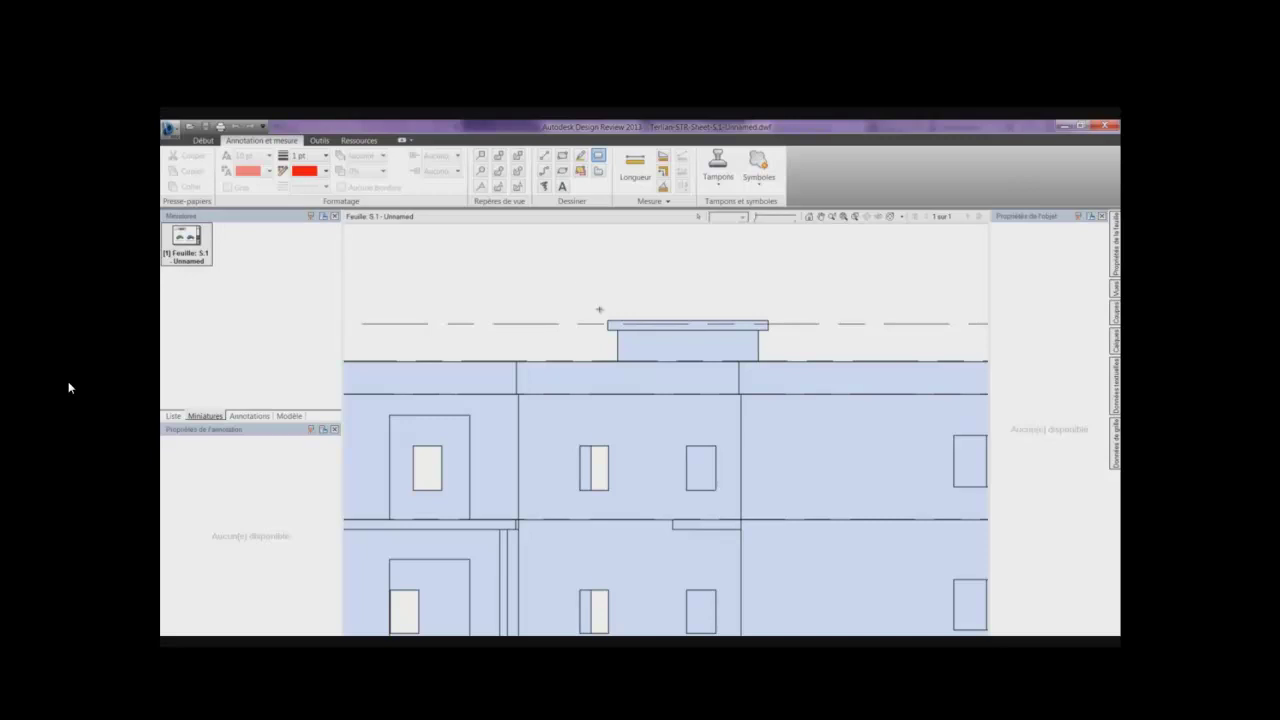
{"action": "mouse_move", "coordinate": [599, 292]}
{"action": "left_mouse_down"}
{"action": "mouse_move", "coordinate": [735, 349]}
{"action": "mouse_move", "coordinate": [781, 347]}
{"action": "left_mouse_up"}
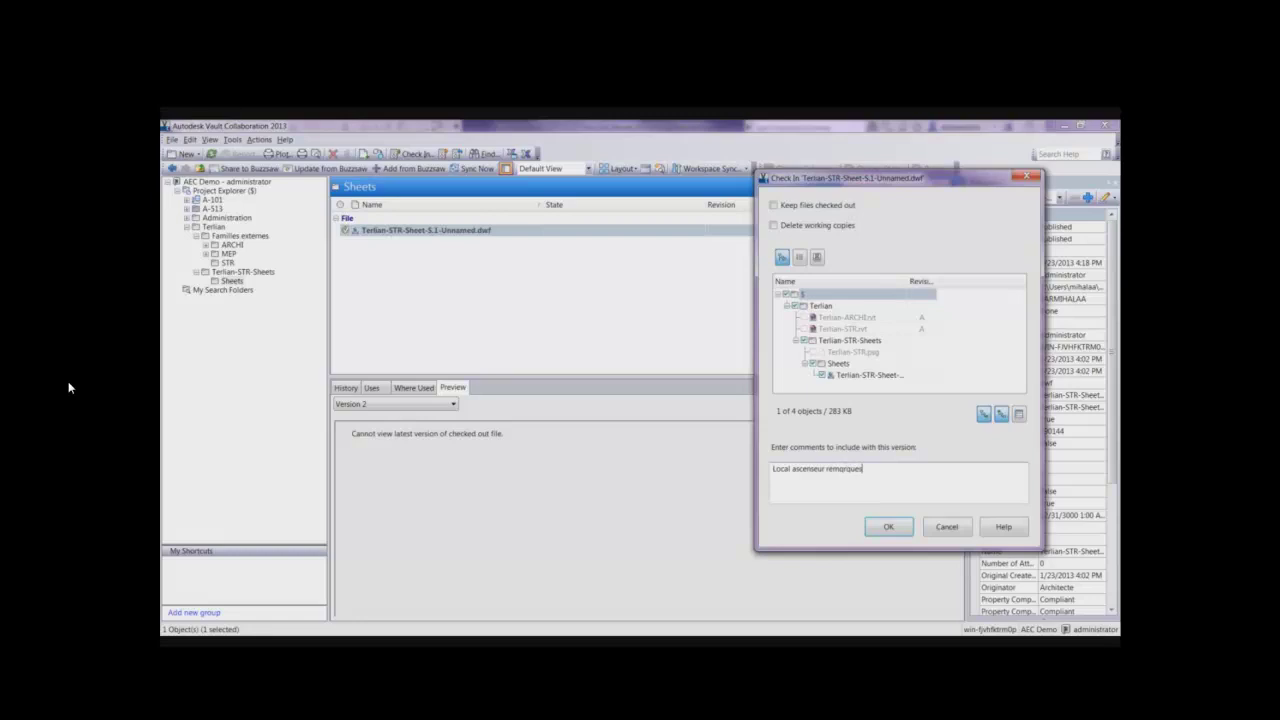
- Check the sheet DWF back in with the comment 'Local ascenseur remarques'
{"action": "type", "text": "i"}
{"action": "key", "text": "Return"}
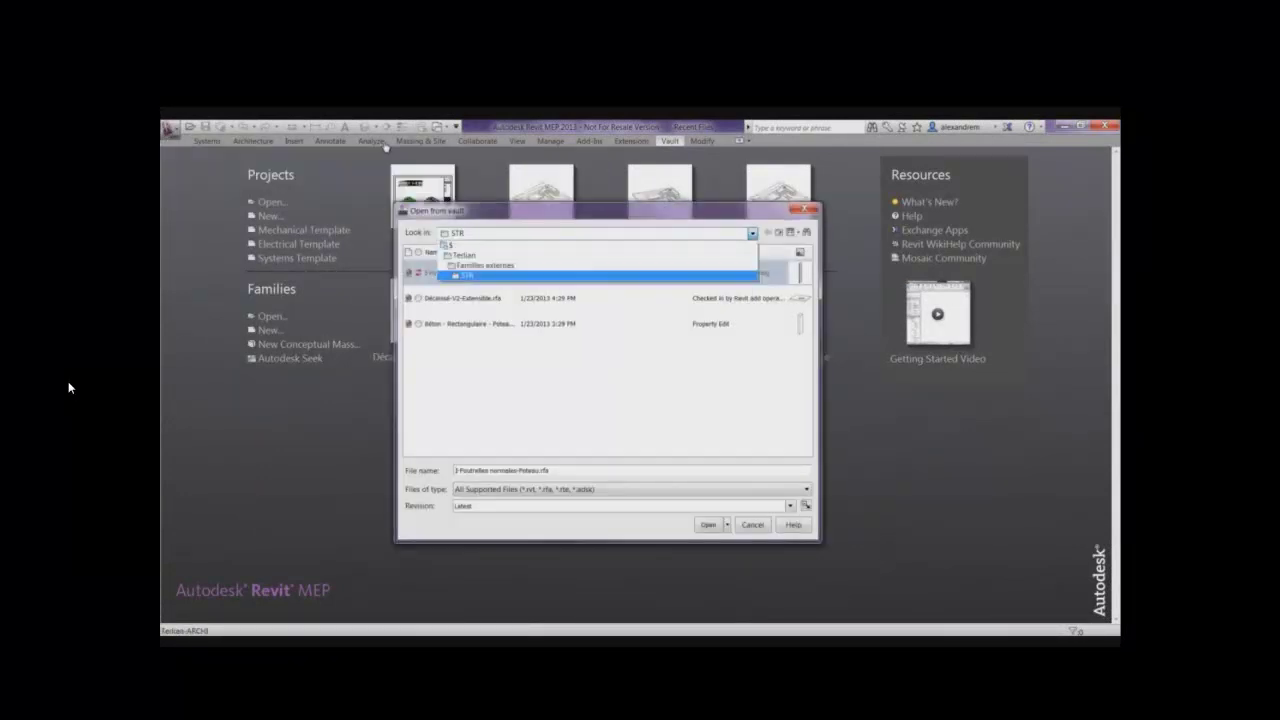
- Open Terlian-STR.rvt from the Terlian vault folder and display its Modèle Archi 3D view
{"action": "key", "text": "Up"}
{"action": "key", "text": "Up"}
{"action": "key", "text": "Return"}
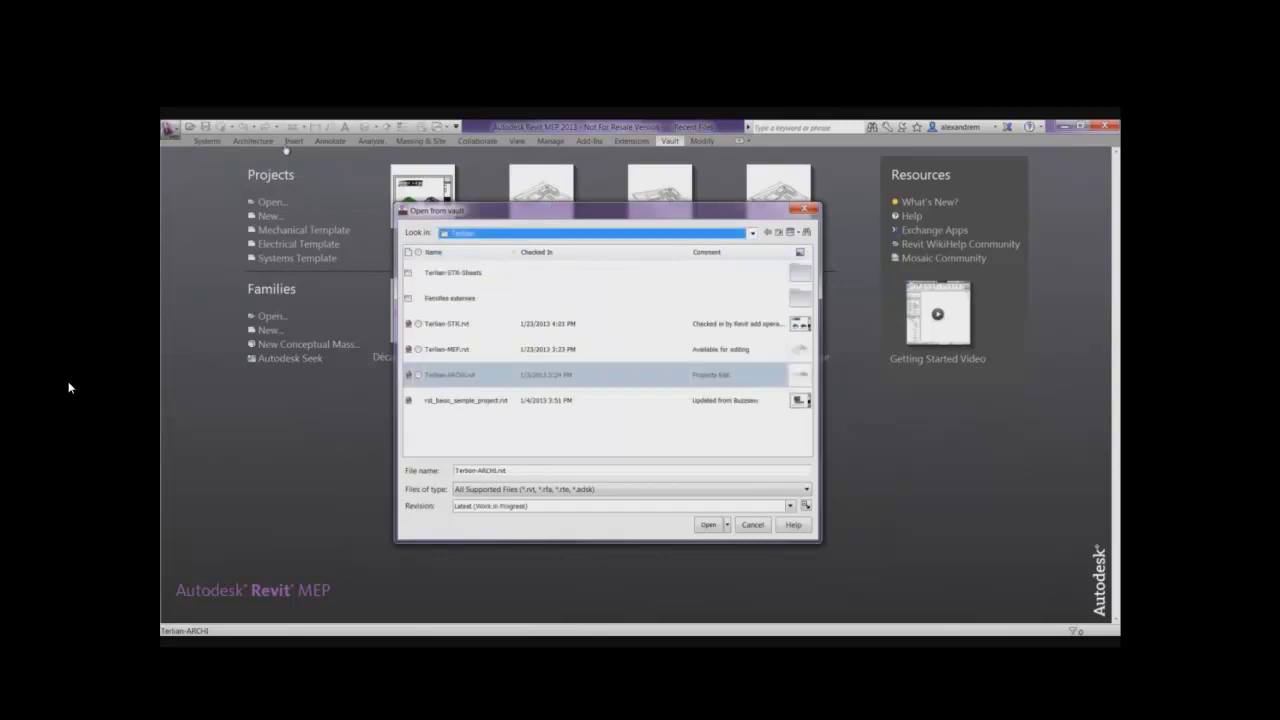
{"action": "key", "text": "Tab"}
{"action": "key", "text": "Up"}
{"action": "key", "text": "Up"}
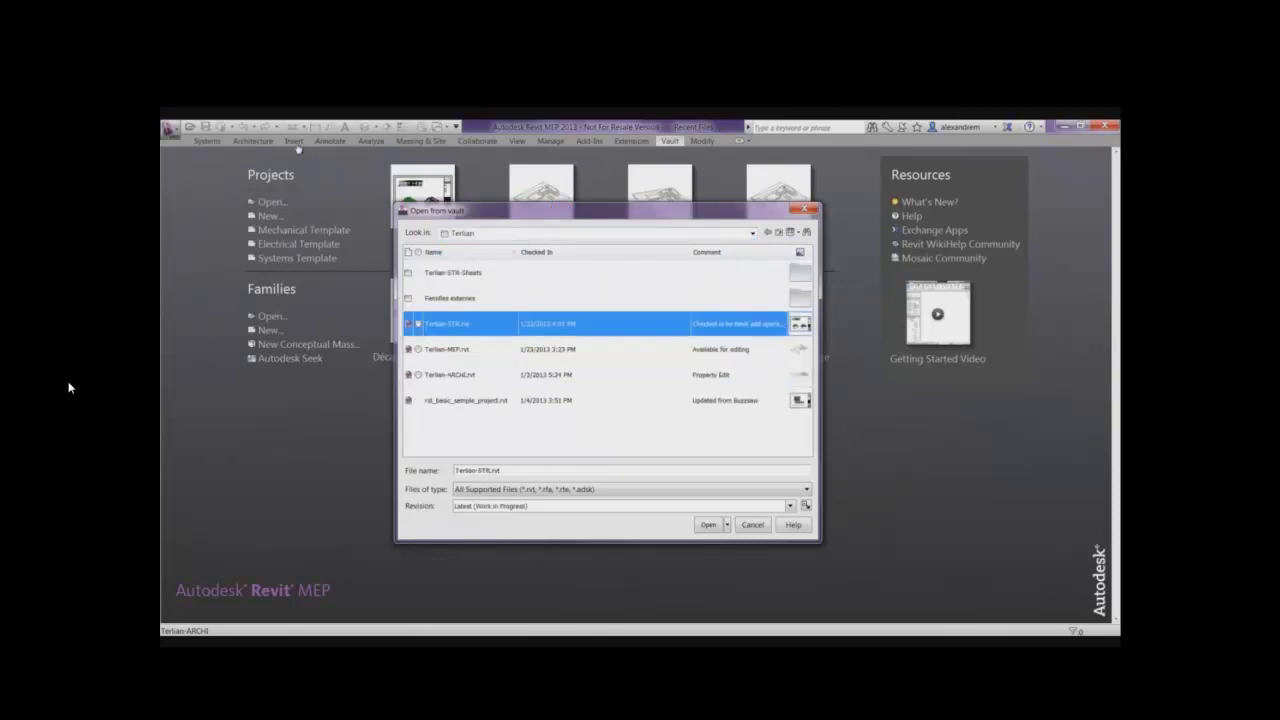
{"action": "key", "text": "Return"}
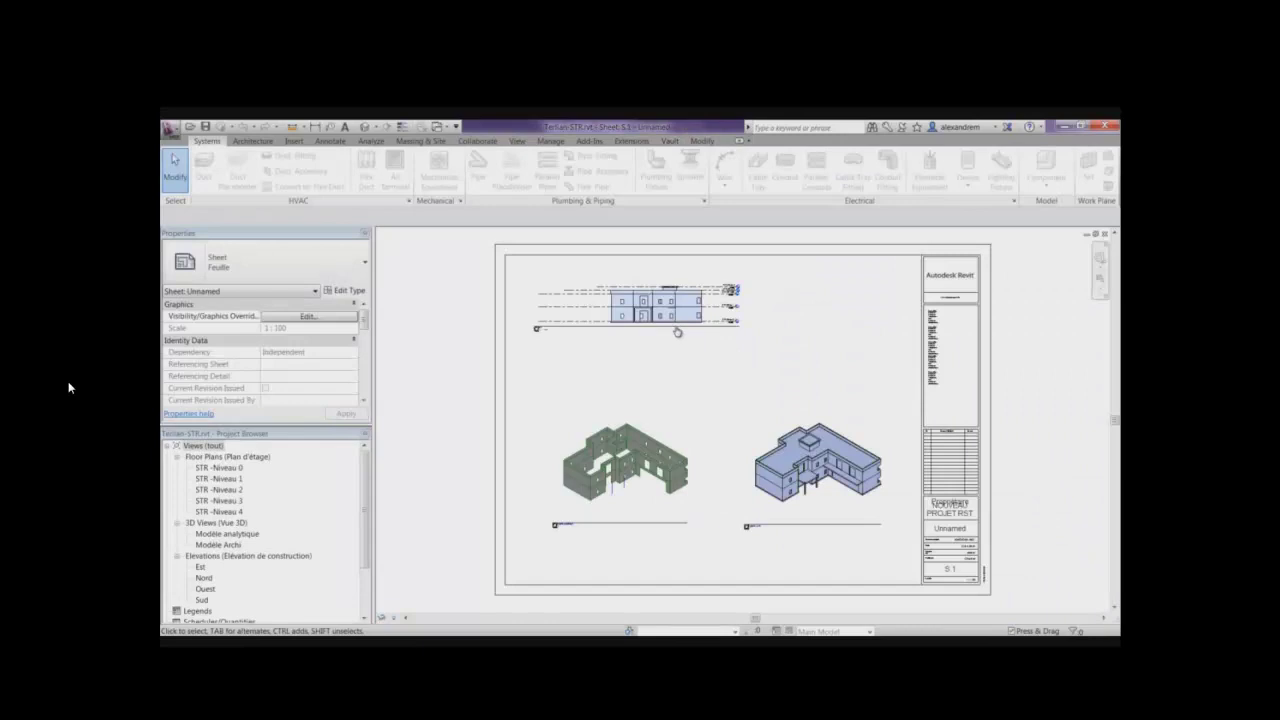
{"action": "left_click", "coordinate": [200, 445]}
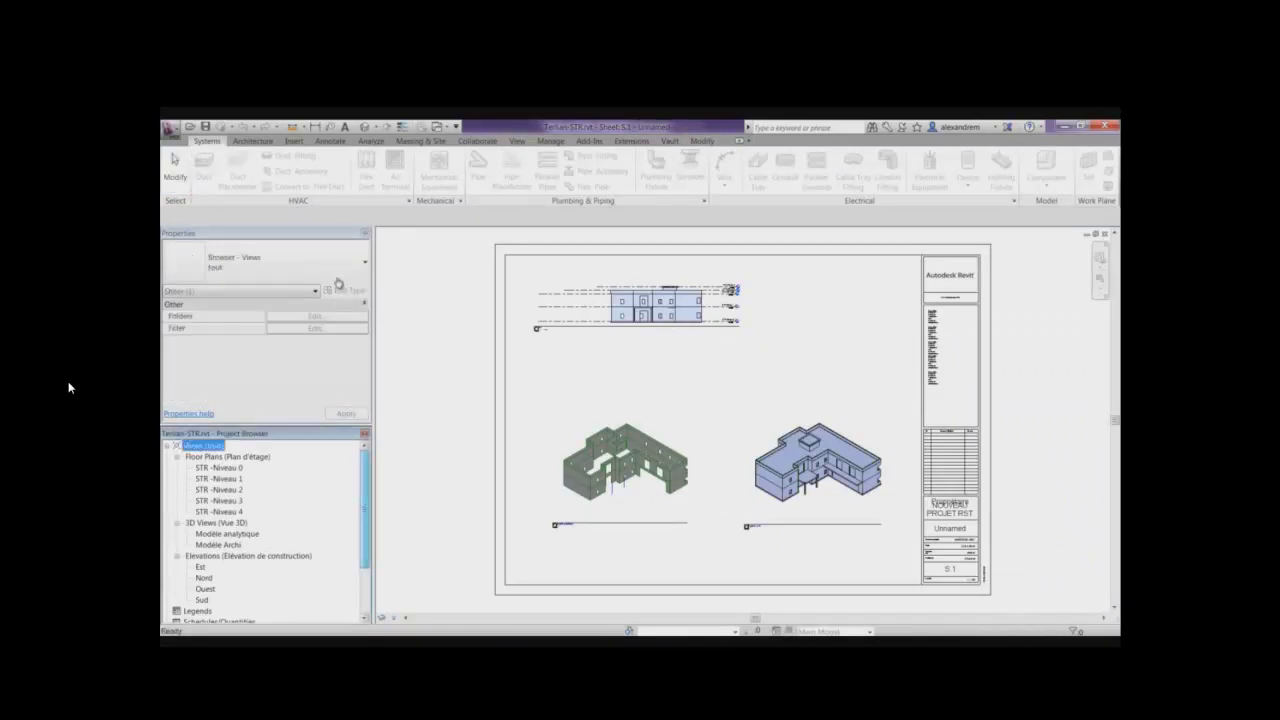
{"action": "double_click", "coordinate": [219, 544]}
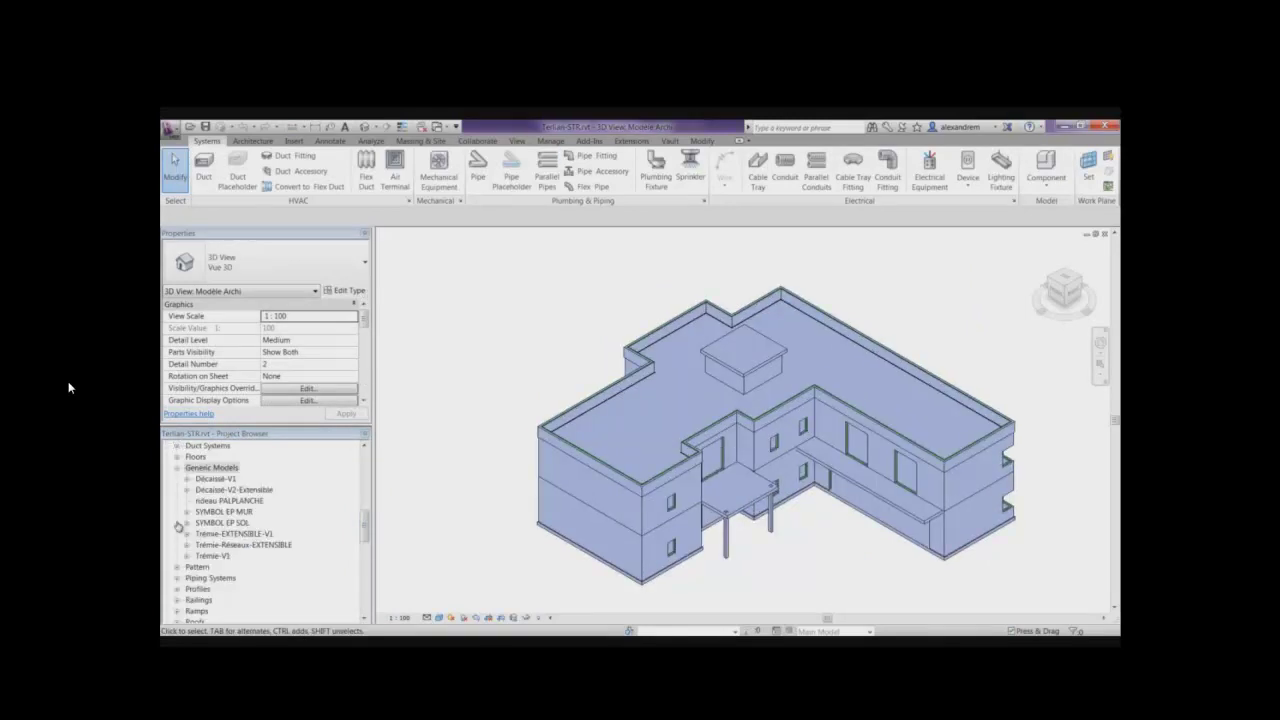
- Start placing a Décaissé-V2-Extensible component with Place a Component
{"action": "left_click", "coordinate": [1045, 175]}
{"action": "key", "text": "Down"}
{"action": "key", "text": "Return"}
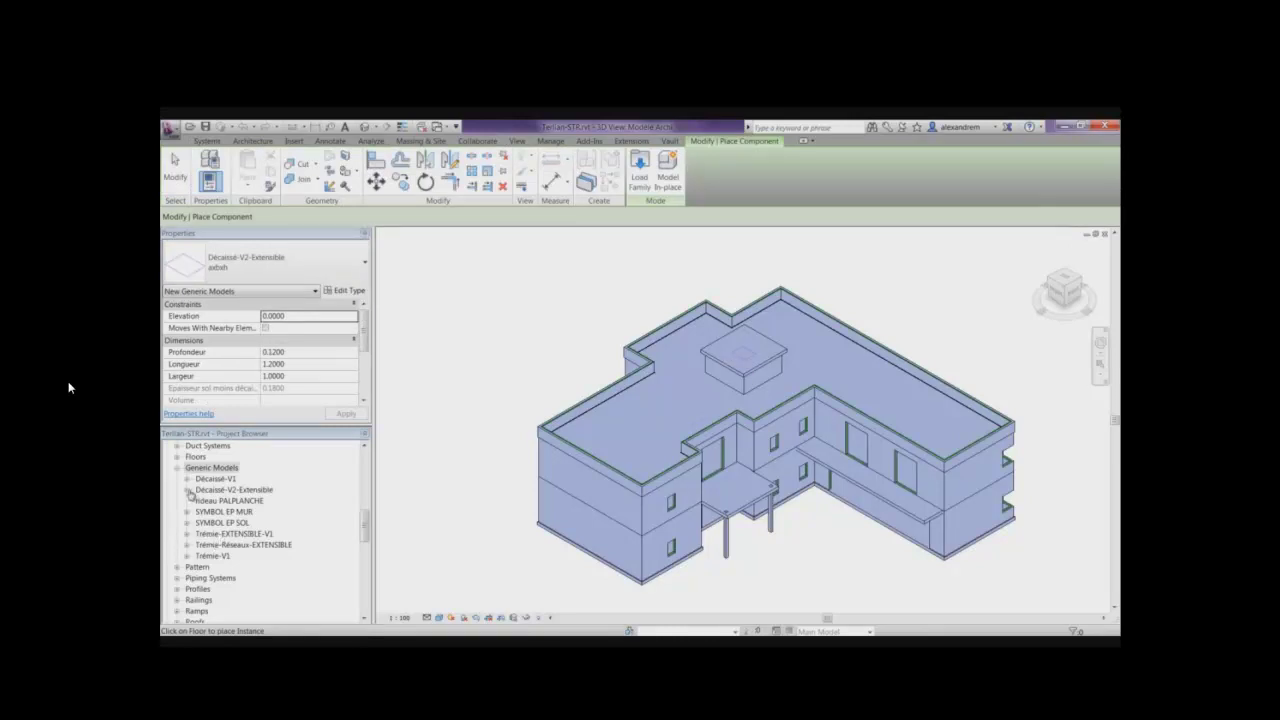
- Finish placing the Décaissé-V2-Extensible recess on the roof box, then scroll the Project Browser to Elevations
{"action": "key", "text": "Escape"}
{"action": "key", "text": "Escape"}
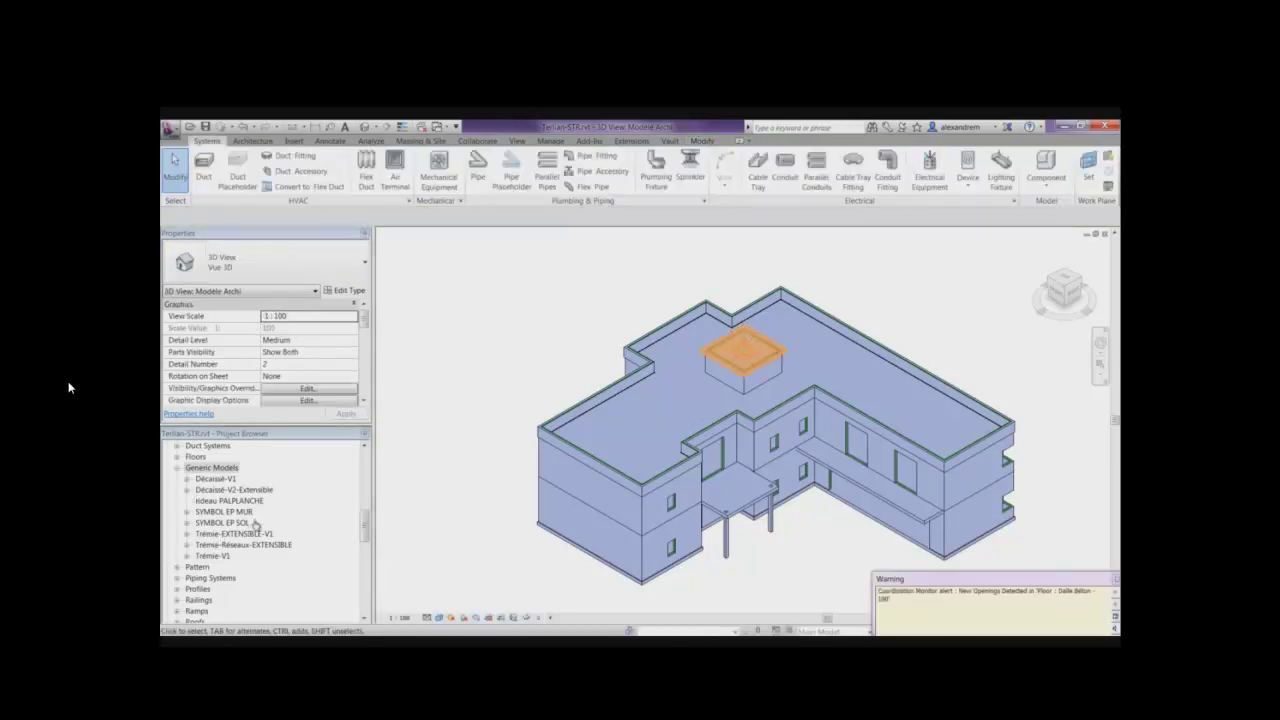
{"action": "scroll", "coordinate": [745, 360], "scroll_direction": "up", "scroll_amount": 2}
{"action": "scroll", "coordinate": [745, 370], "scroll_direction": "up", "scroll_amount": 1}
{"action": "scroll", "coordinate": [745, 375], "scroll_direction": "up", "scroll_amount": 1}
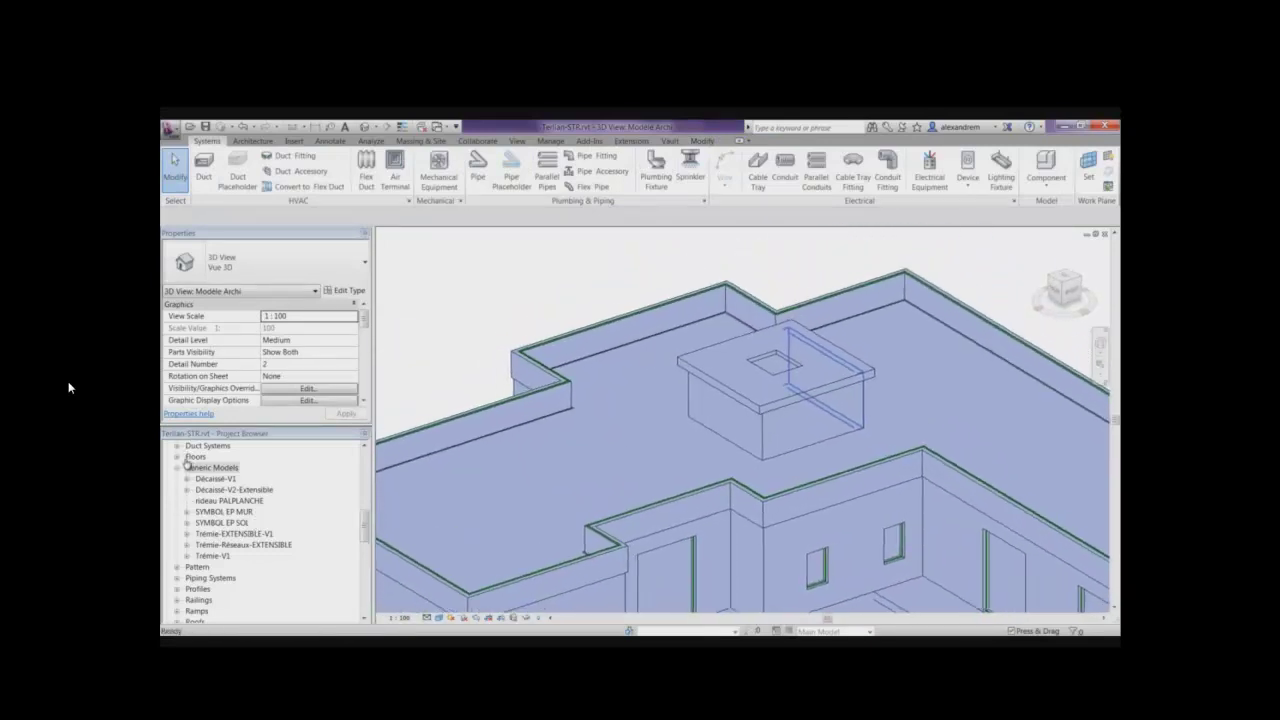
{"action": "left_click", "coordinate": [188, 466]}
{"action": "scroll", "coordinate": [186, 465], "scroll_direction": "up", "scroll_amount": 2}
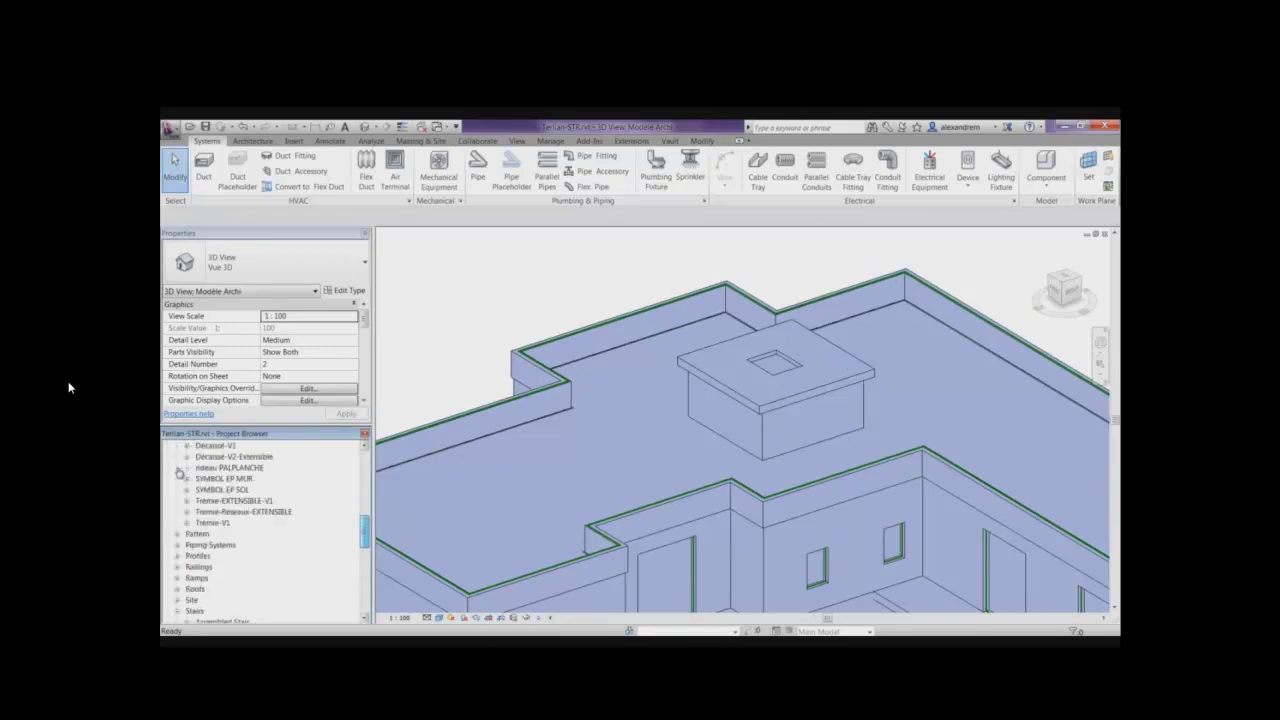
{"action": "scroll", "coordinate": [180, 470], "scroll_direction": "up", "scroll_amount": 2}
{"action": "scroll", "coordinate": [182, 480], "scroll_direction": "up", "scroll_amount": 2}
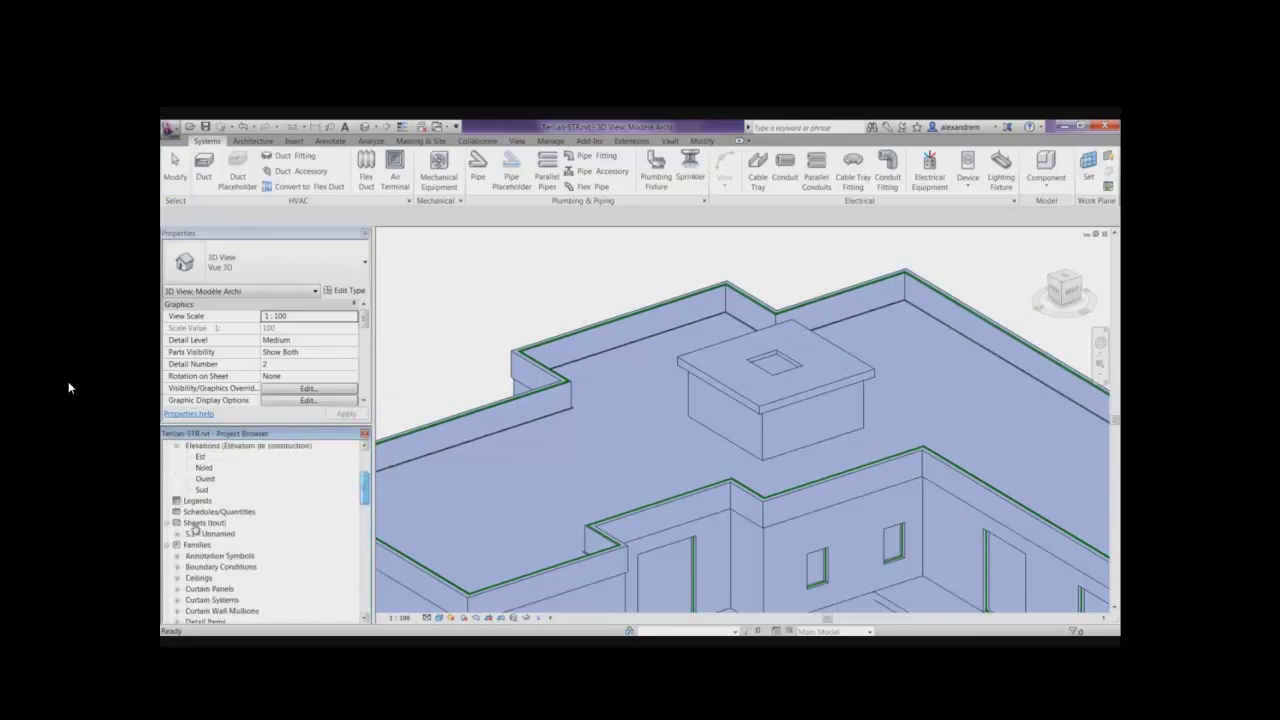
- In elevation Est, align the lift-room roof slab to the level line
{"action": "double_click", "coordinate": [200, 456]}
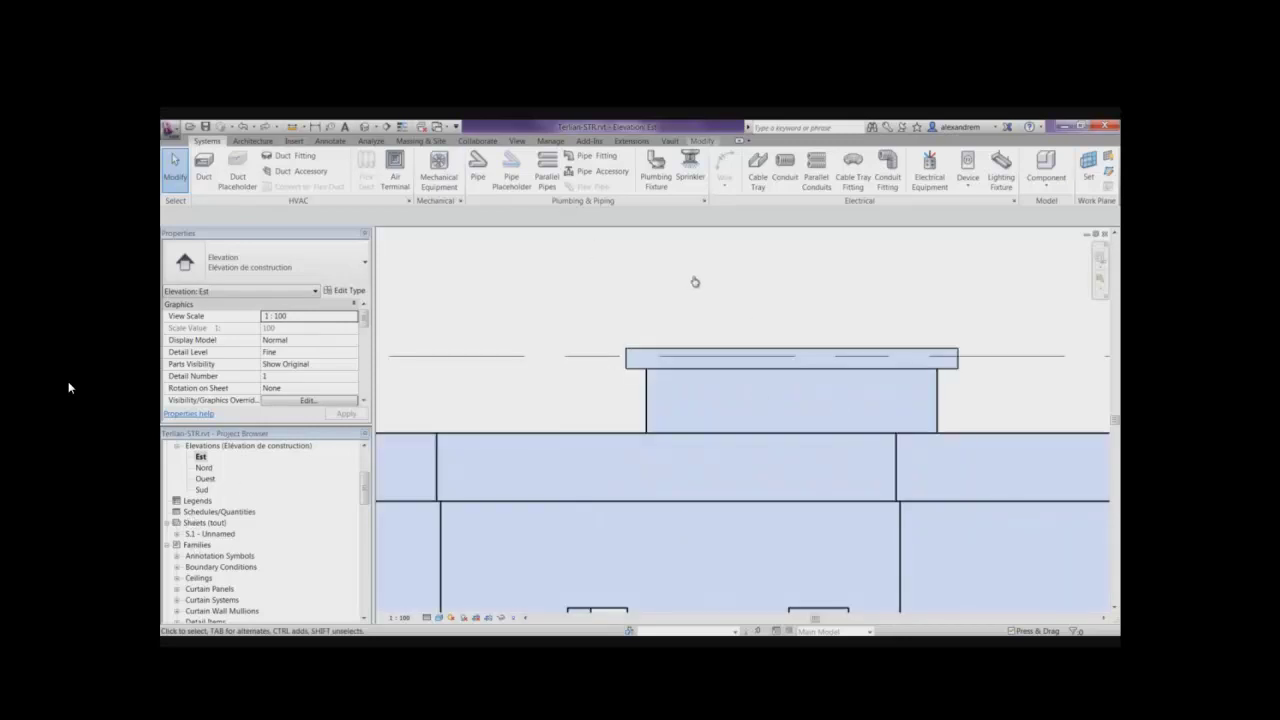
{"action": "left_click", "coordinate": [702, 140]}
{"action": "left_click", "coordinate": [376, 159]}
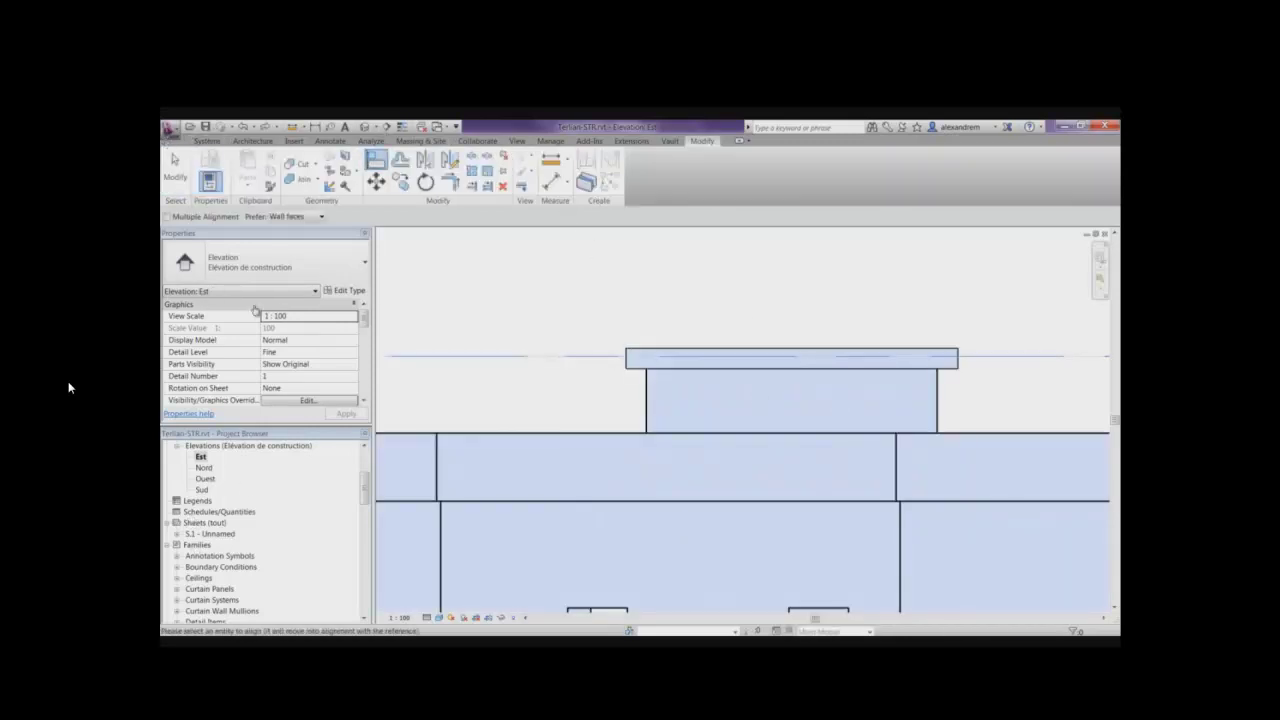
{"action": "left_click", "coordinate": [750, 350]}
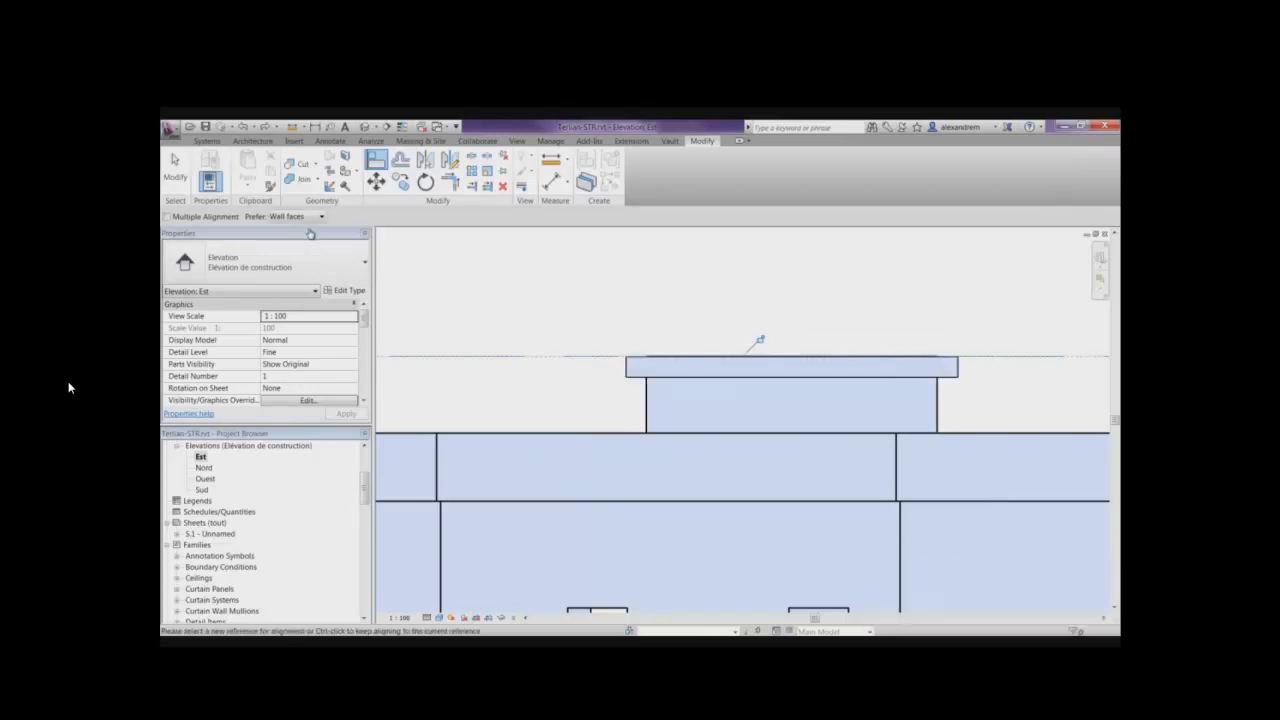
{"action": "right_click", "coordinate": [760, 340]}
{"action": "key", "text": "Escape"}
{"action": "key", "text": "Escape"}
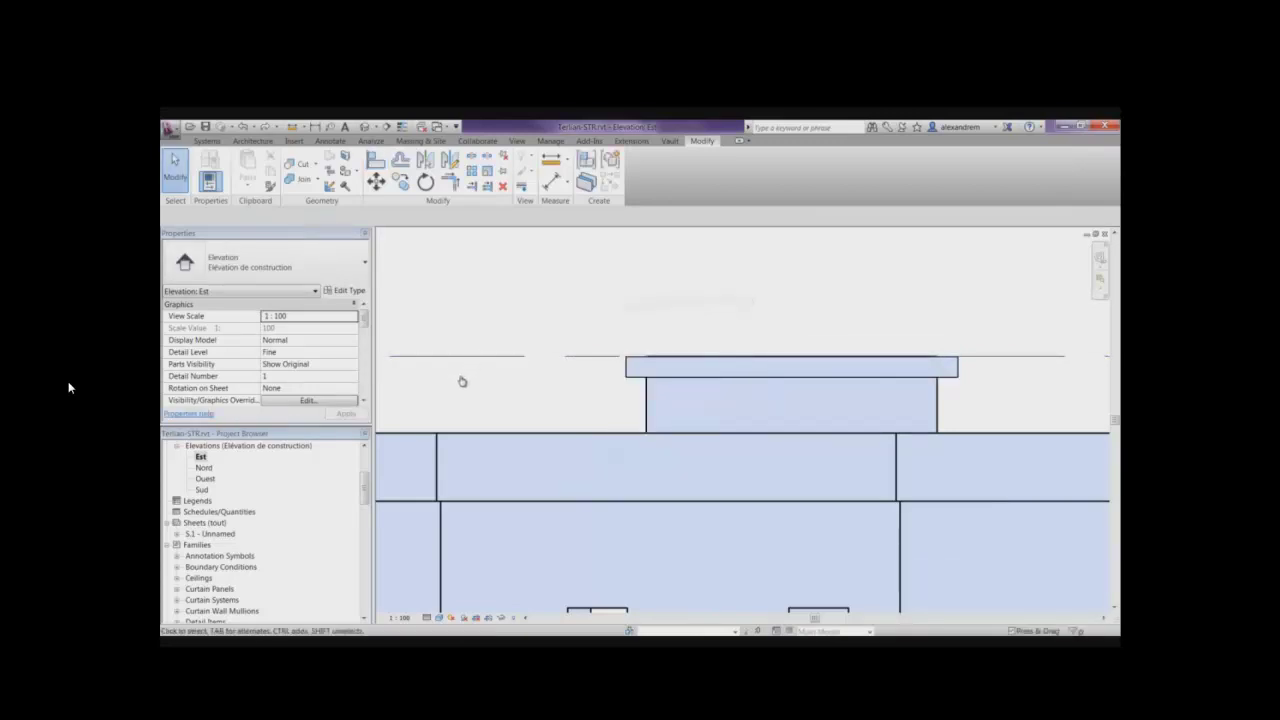
- Zoom out to recentre the facade, then switch to sheet S.1 - Unnamed
{"action": "scroll", "coordinate": [537, 312], "scroll_direction": "down", "scroll_amount": 2}
{"action": "scroll", "coordinate": [537, 312], "scroll_direction": "down", "scroll_amount": 3}
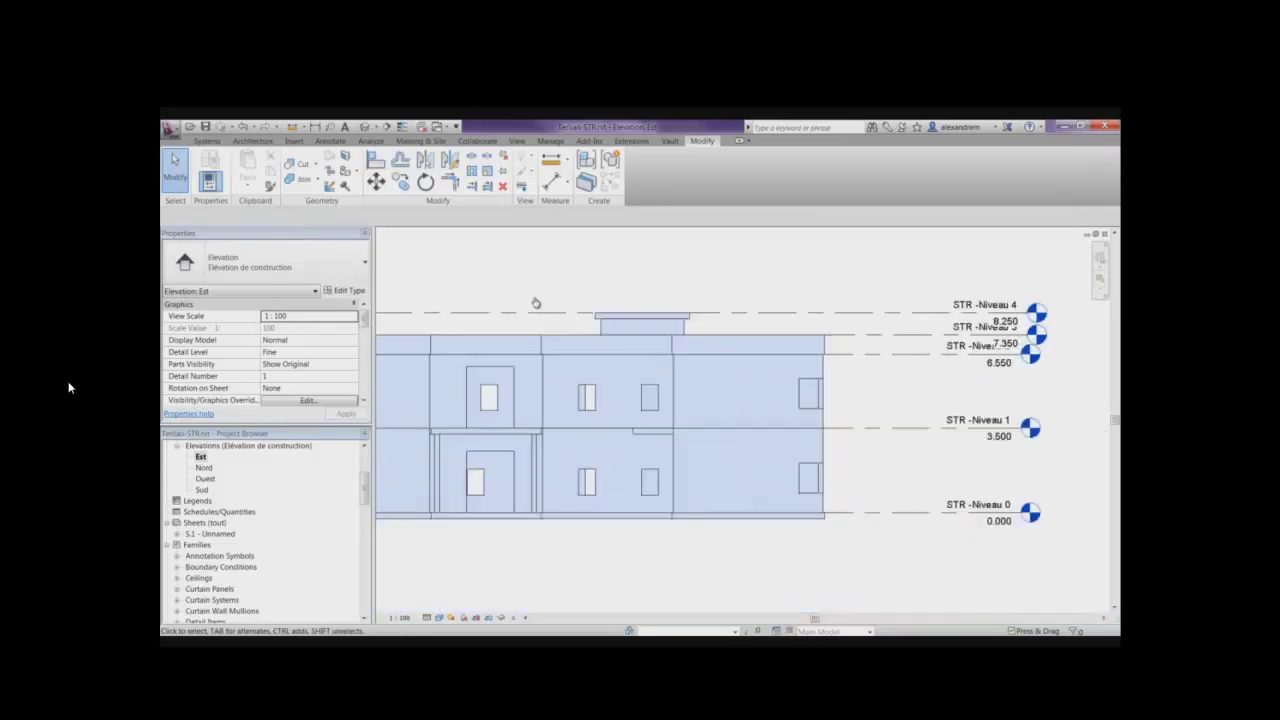
{"action": "middle_click_drag", "start_coordinate": [537, 312], "coordinate": [633, 291]}
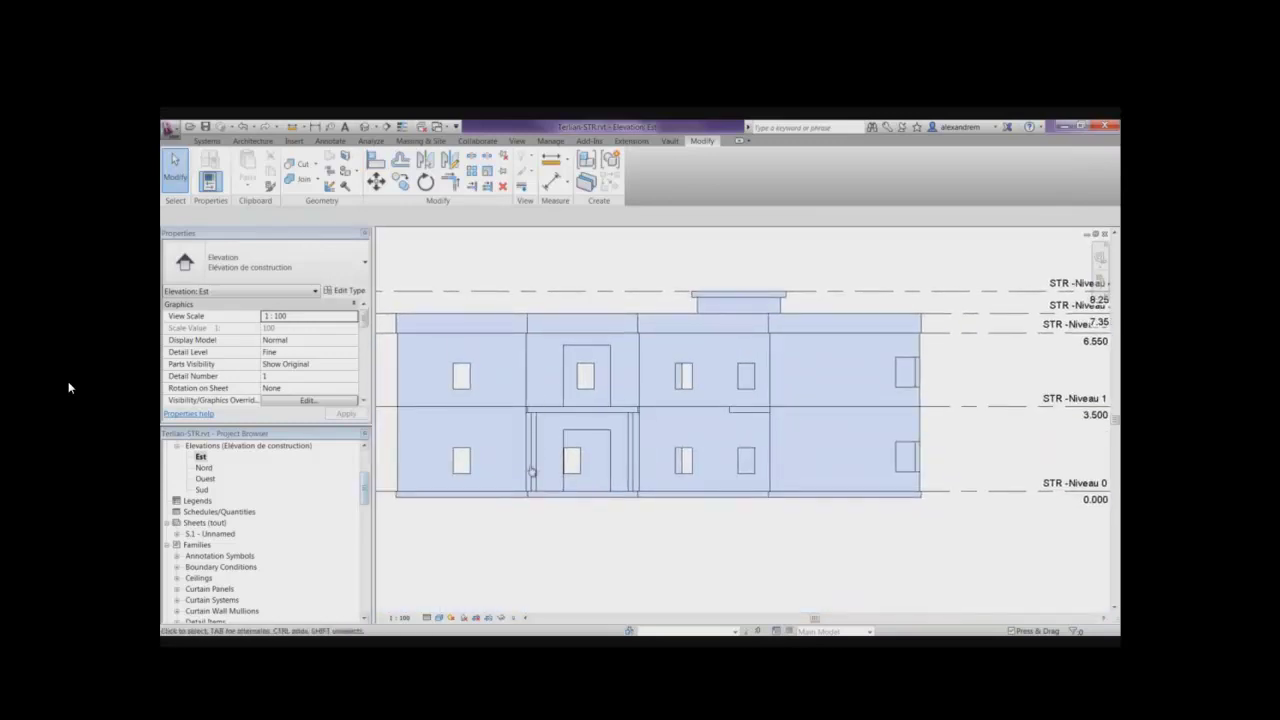
{"action": "key", "text": "ctrl+Tab"}
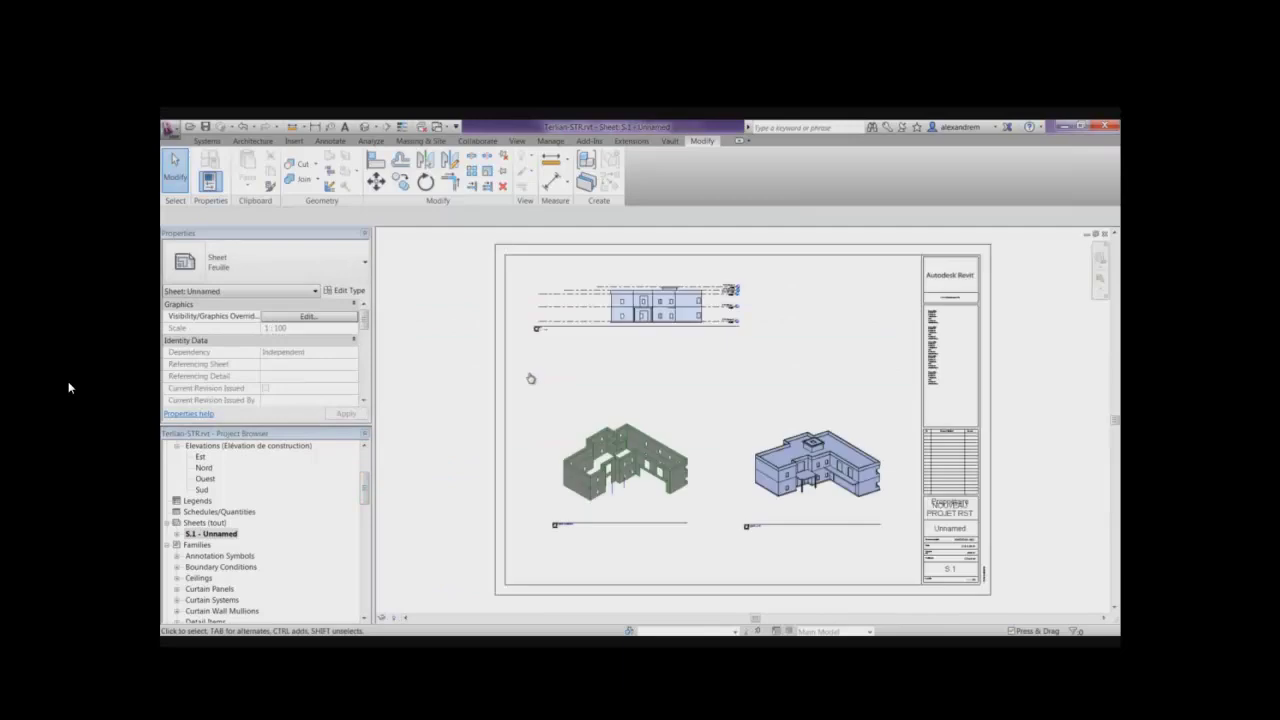
- Zoom and pan around sheet S.1 to review its three viewports, then show the Vault commands
{"action": "scroll", "coordinate": [528, 423], "scroll_direction": "up", "scroll_amount": 5}
{"action": "scroll", "coordinate": [528, 423], "scroll_direction": "down", "scroll_amount": 3}
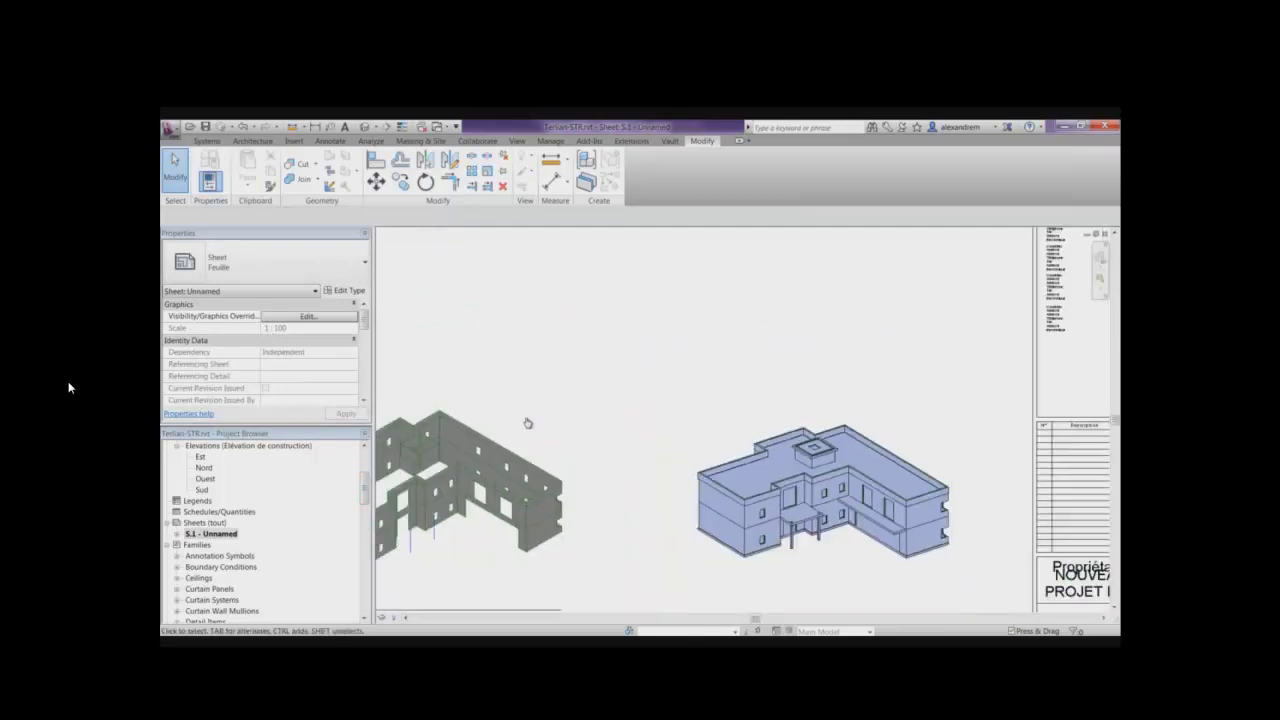
{"action": "scroll", "coordinate": [528, 423], "scroll_direction": "down", "scroll_amount": 2}
{"action": "scroll", "coordinate": [529, 383], "scroll_direction": "up", "scroll_amount": 3}
{"action": "scroll", "coordinate": [528, 360], "scroll_direction": "up", "scroll_amount": 2}
{"action": "scroll", "coordinate": [526, 334], "scroll_direction": "up", "scroll_amount": 2}
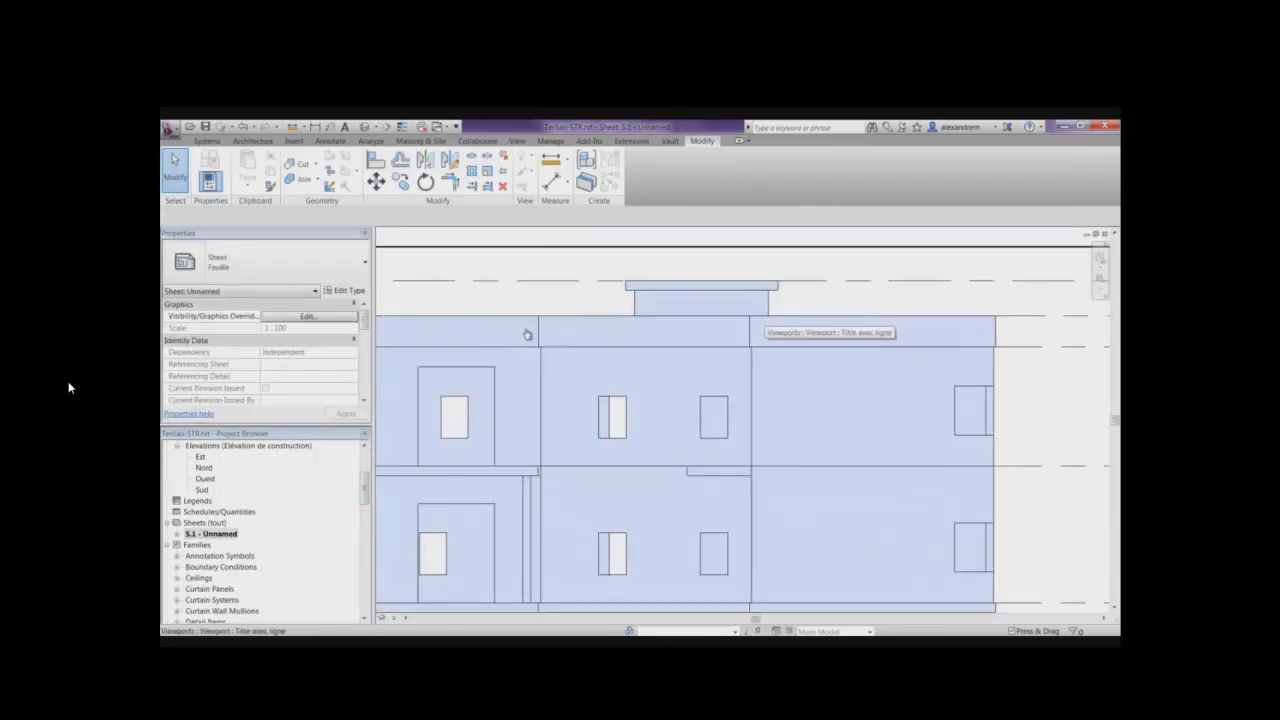
{"action": "scroll", "coordinate": [520, 325], "scroll_direction": "down", "scroll_amount": 4}
{"action": "scroll", "coordinate": [517, 317], "scroll_direction": "down", "scroll_amount": 2}
{"action": "middle_click_drag", "start_coordinate": [517, 317], "coordinate": [516, 292]}
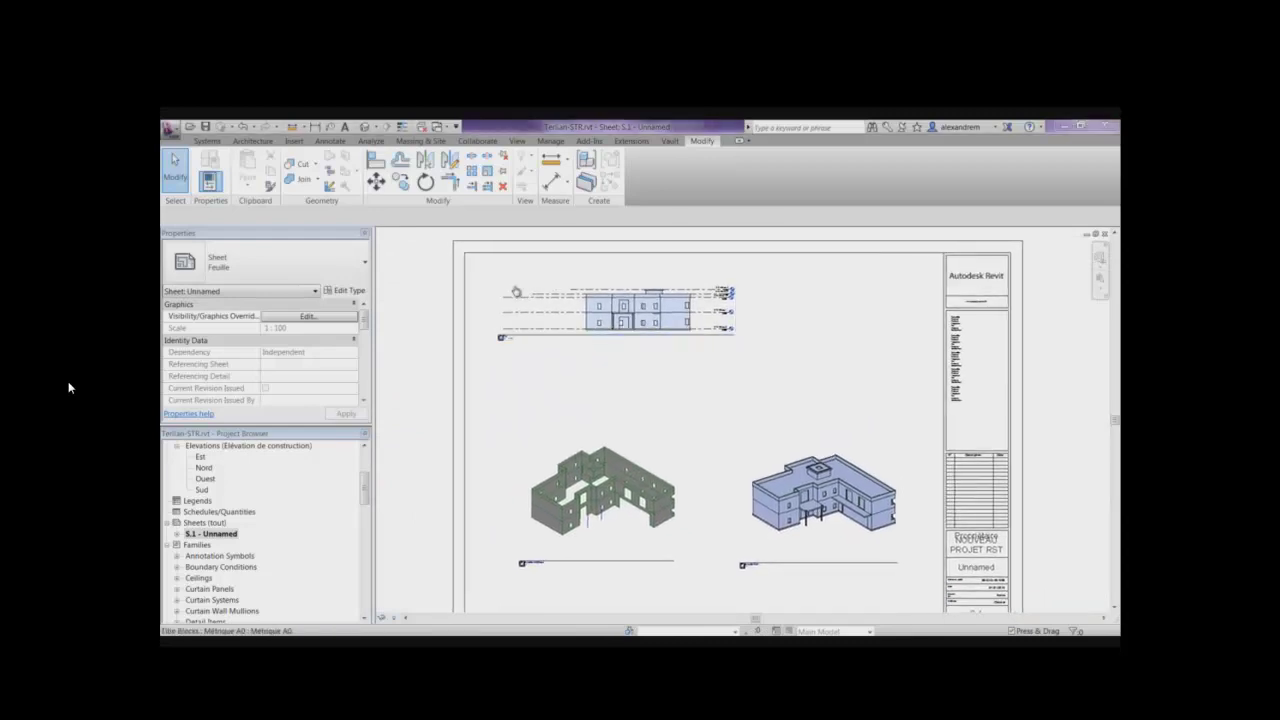
{"action": "key", "text": "Escape"}
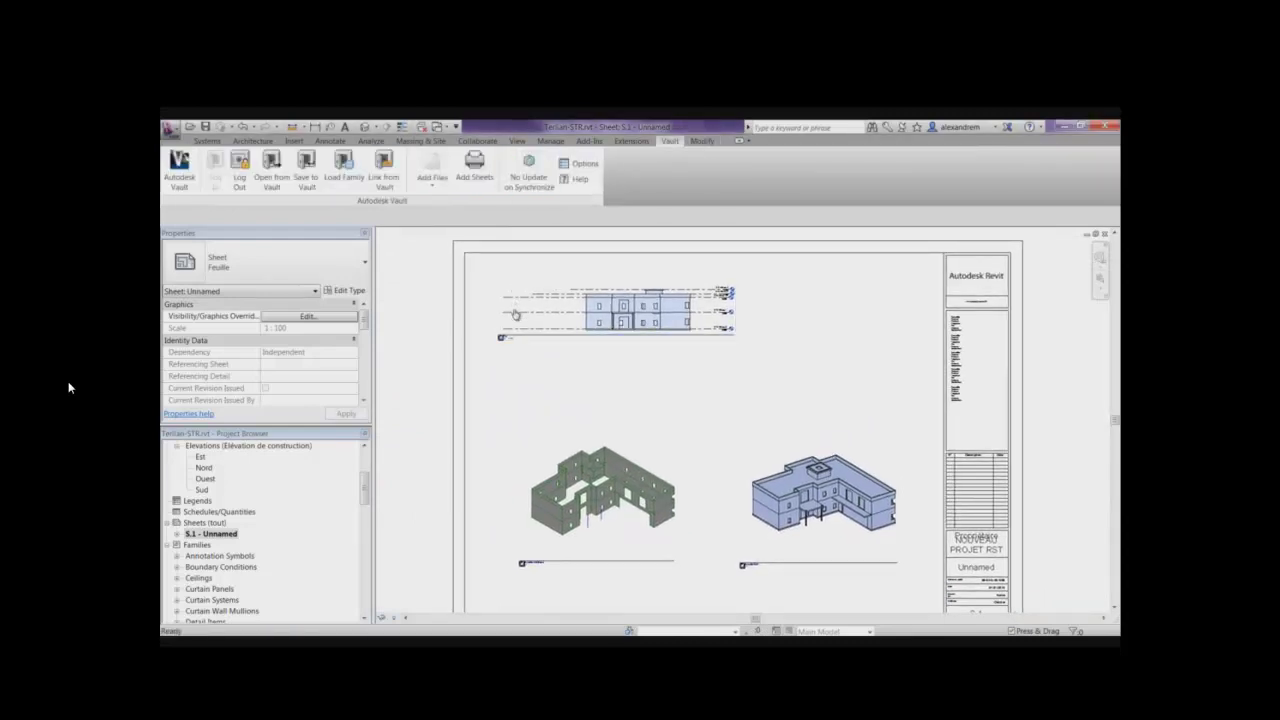
- Add sheet S.1 through Add Sheets and agree to save the project before check-in
{"action": "left_click", "coordinate": [475, 168]}
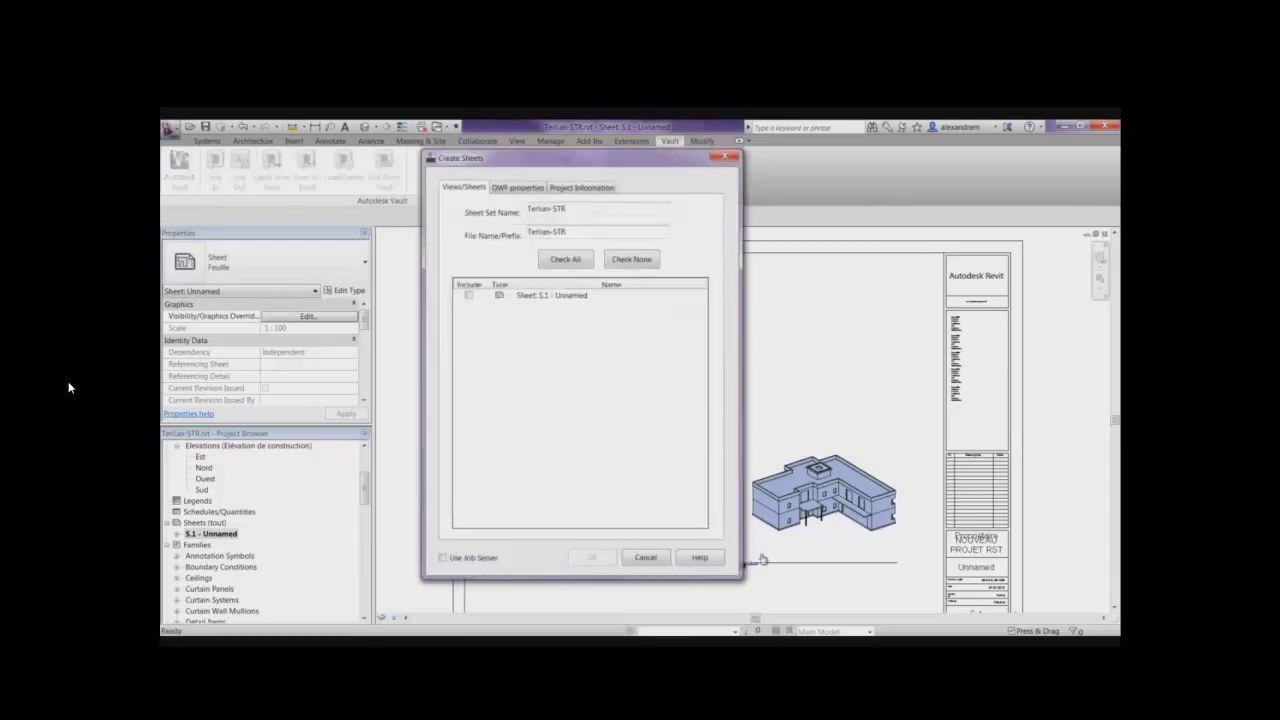
{"action": "left_click", "coordinate": [468, 295]}
{"action": "key", "text": "Return"}
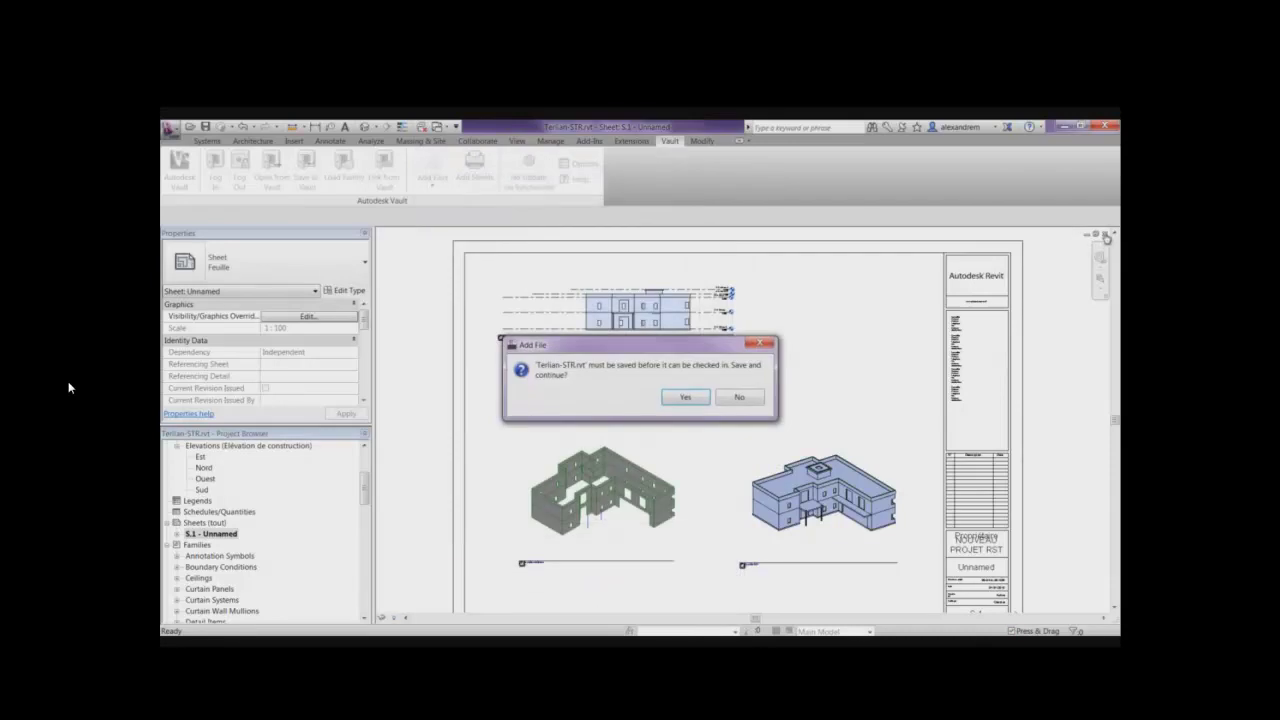
{"action": "left_click", "coordinate": [685, 397]}
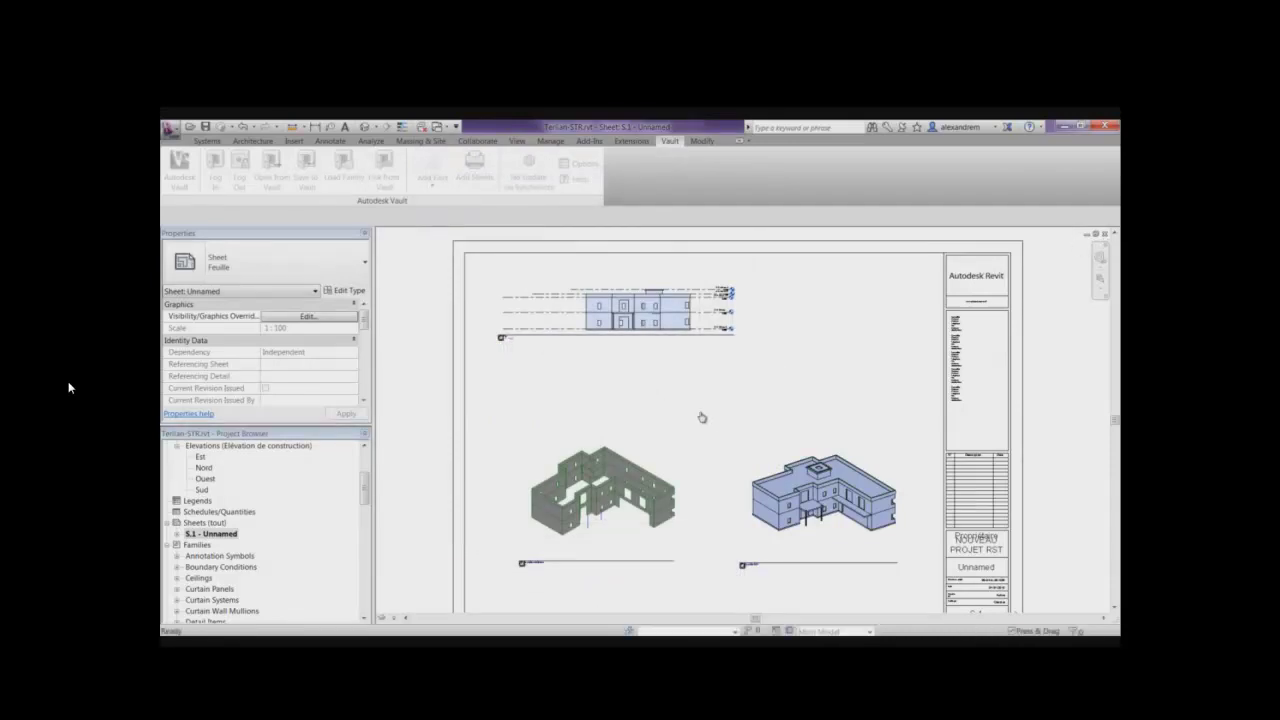
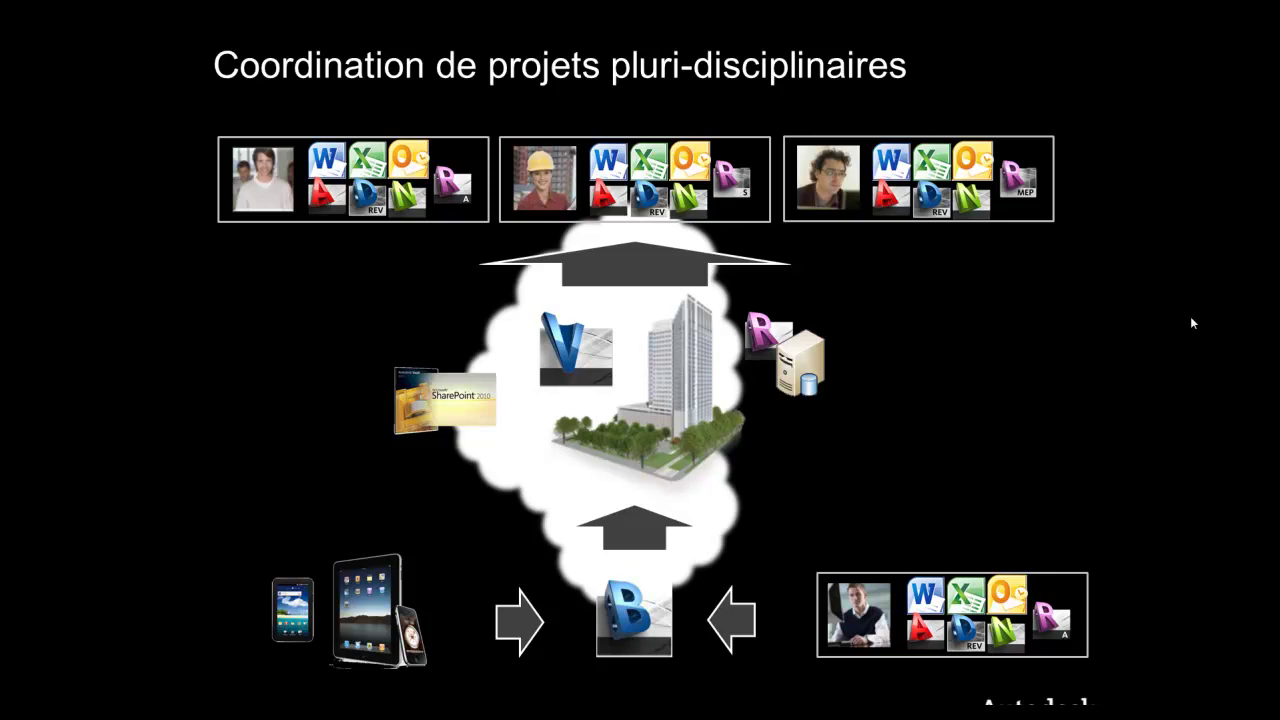
- Advance to the Buzzsaw slide and start its embedded Vault demo video
{"action": "key", "text": "Right"}
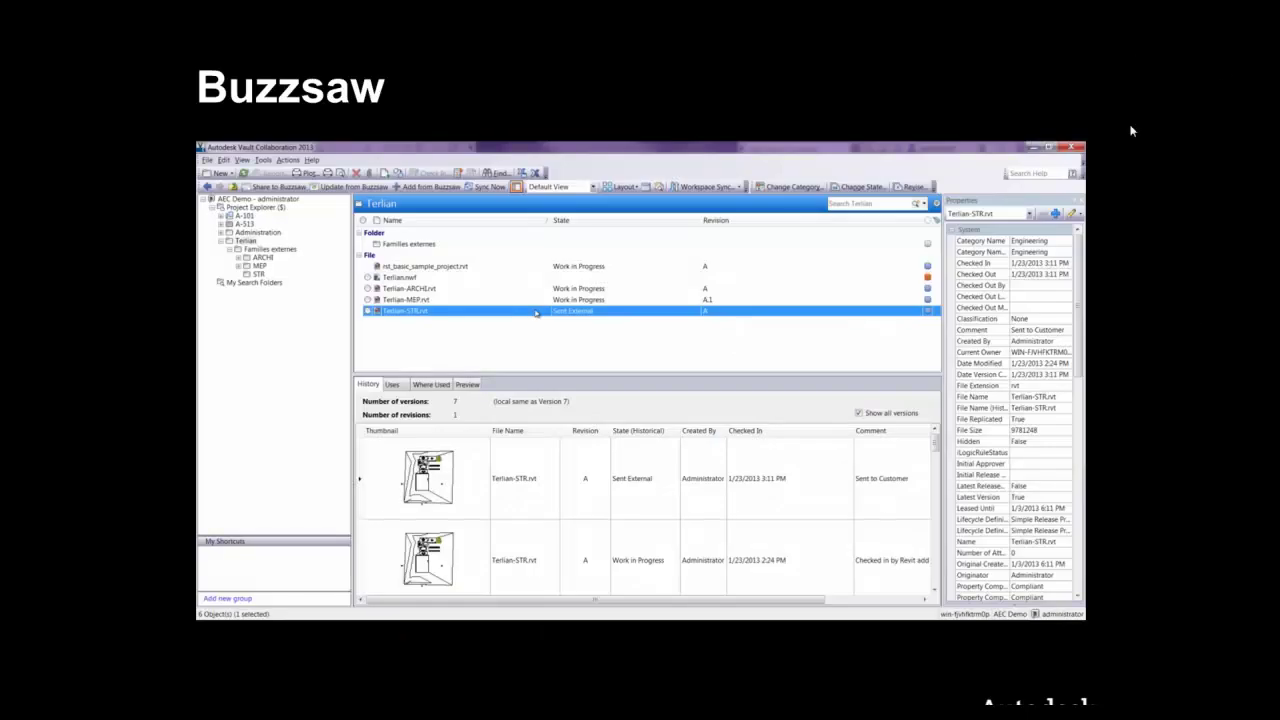
{"action": "left_click", "coordinate": [220, 606]}
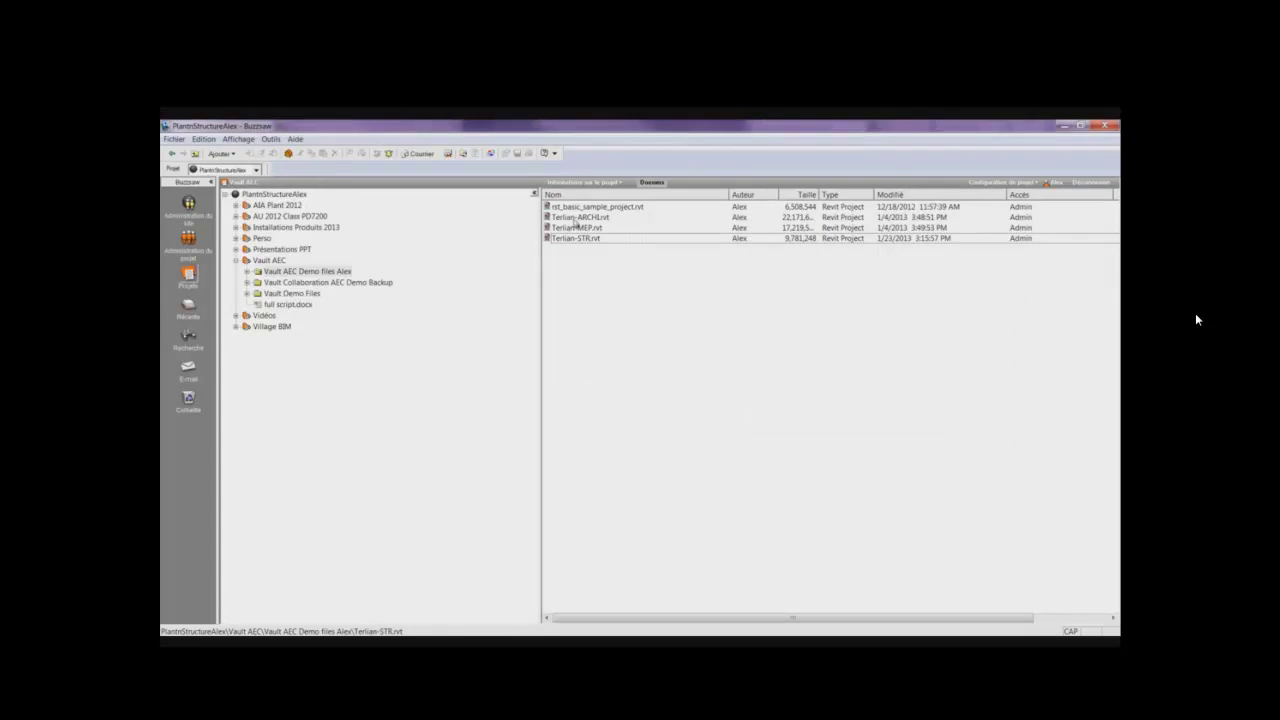
- Look over the Terlian Revit files in the demo folder, then return to the PlantStructureAlex home page
{"action": "left_click", "coordinate": [583, 240]}
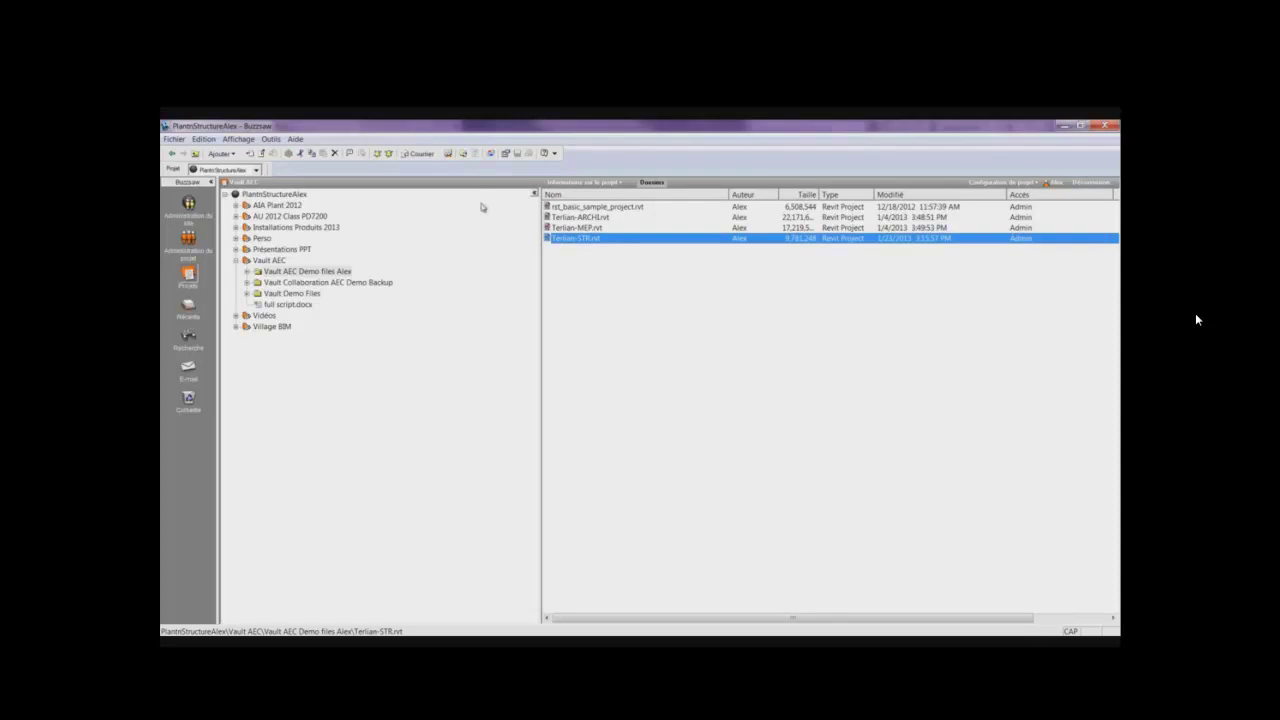
{"action": "left_click", "coordinate": [481, 207]}
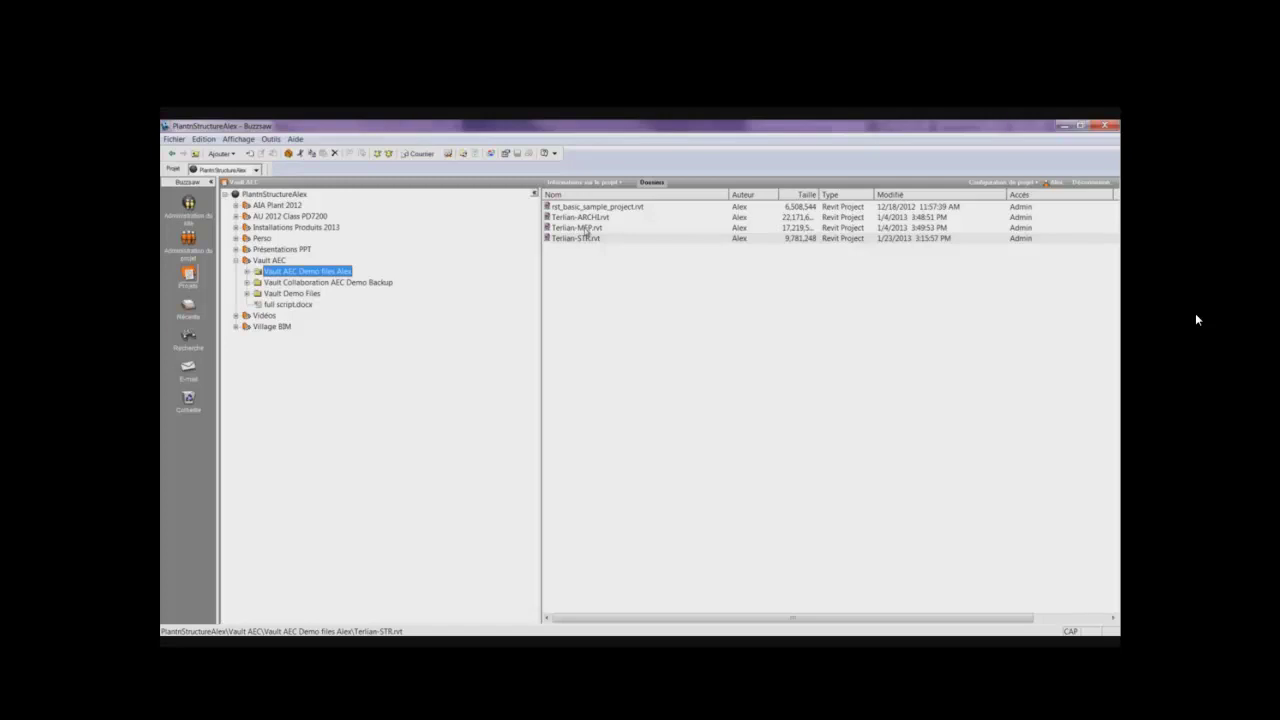
{"action": "right_click", "coordinate": [586, 230]}
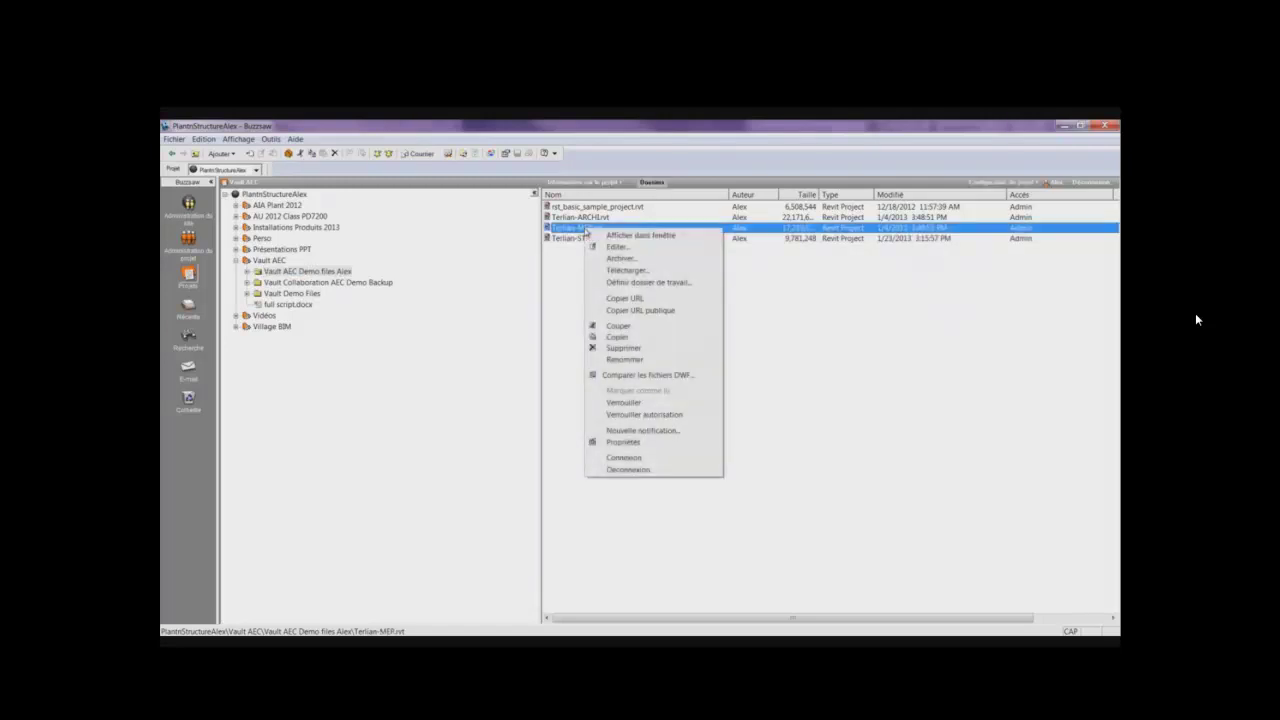
{"action": "left_click", "coordinate": [505, 240]}
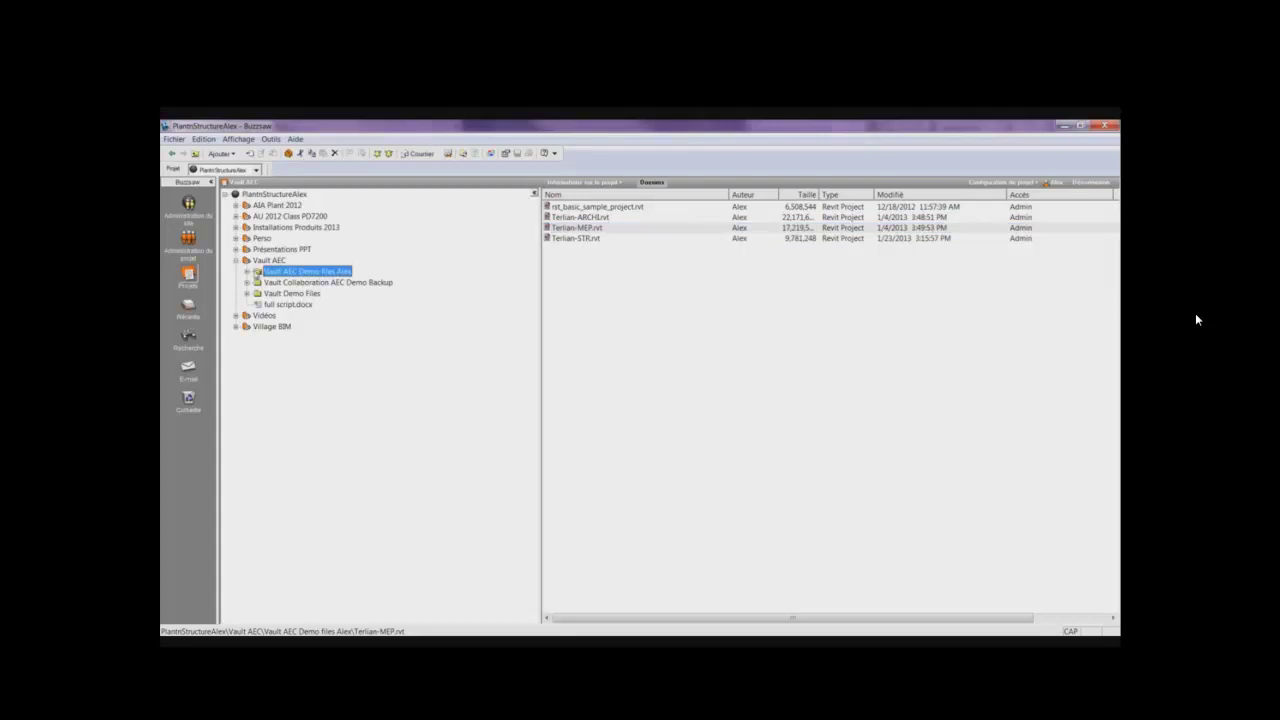
{"action": "left_click", "coordinate": [270, 195]}
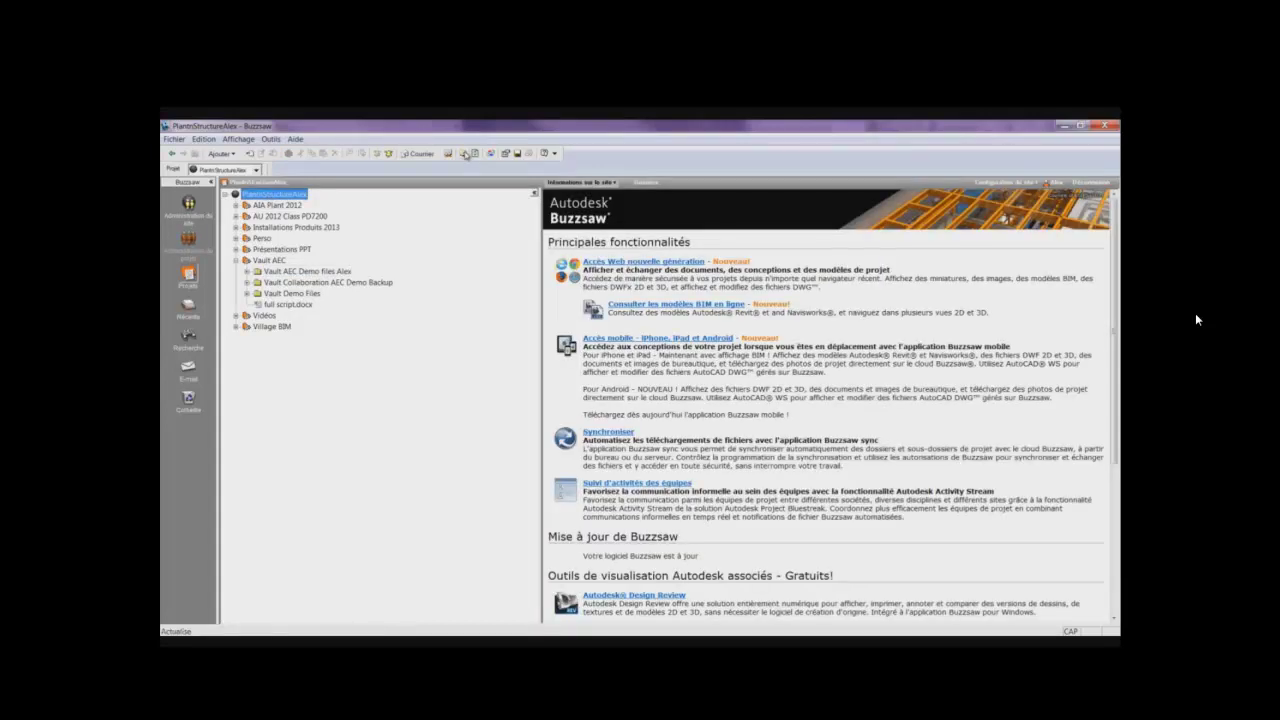
- Refresh Buzzsaw and reopen Vault AEC's demo files folder to check Terlian-MEP.rvt's 1/23/2013 date
{"action": "left_click", "coordinate": [466, 153]}
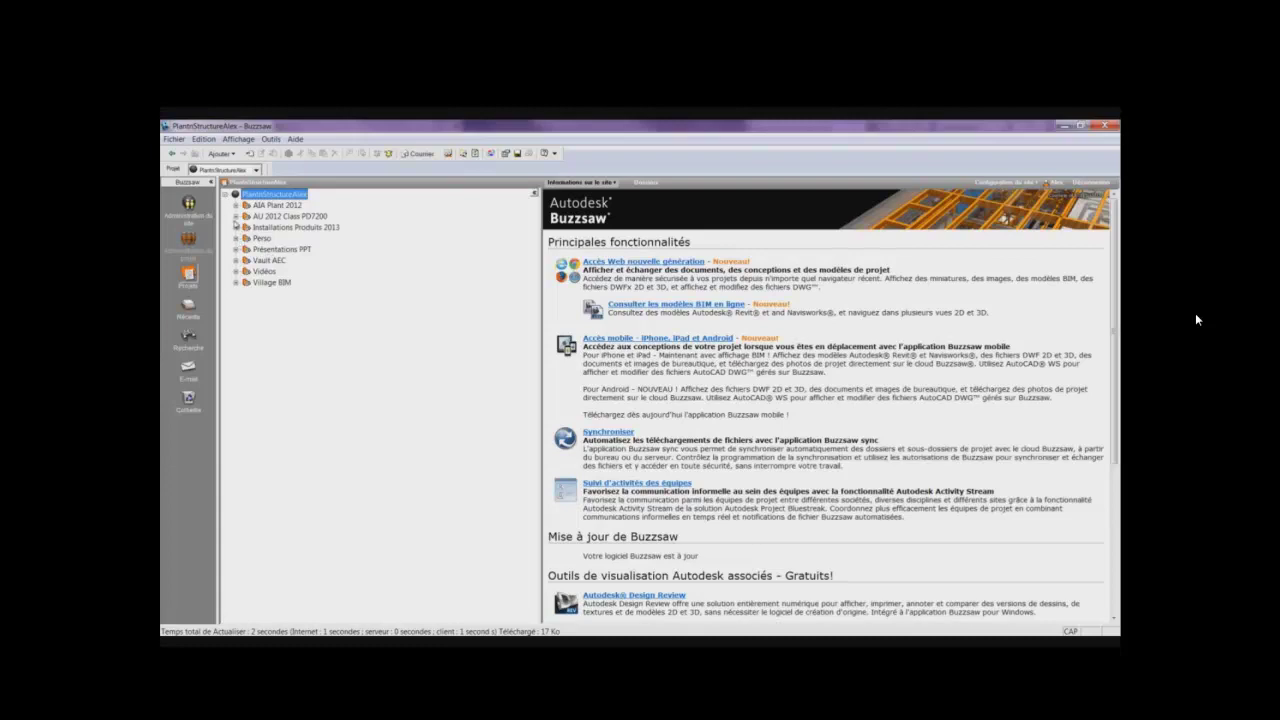
{"action": "left_click", "coordinate": [236, 260]}
{"action": "left_click", "coordinate": [305, 271]}
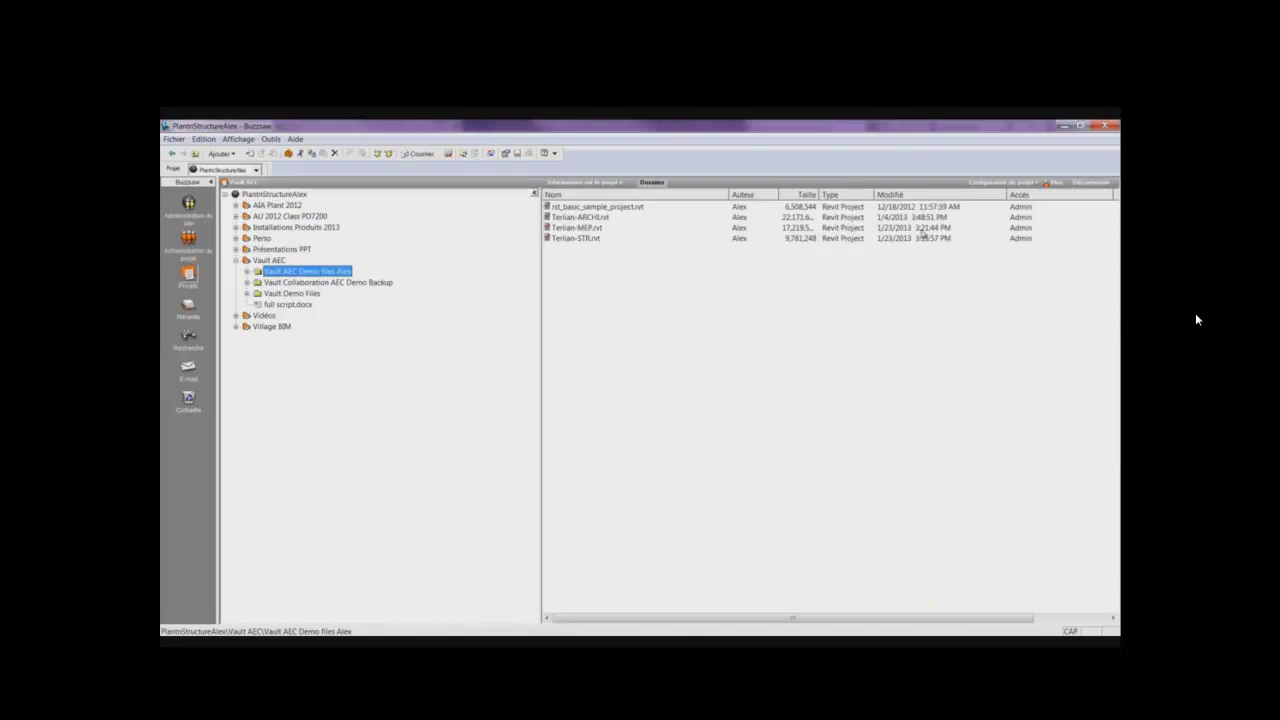
{"action": "left_click", "coordinate": [918, 293]}
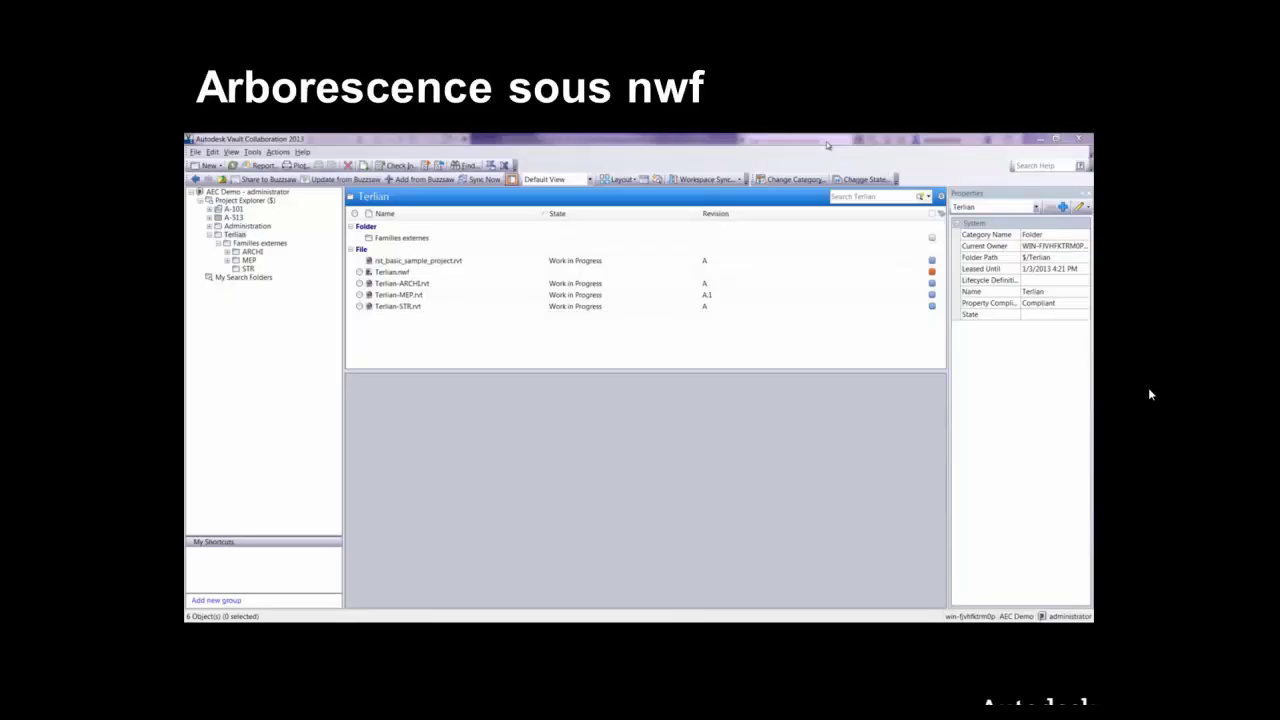
{"action": "mouse_move", "coordinate": [640, 400]}
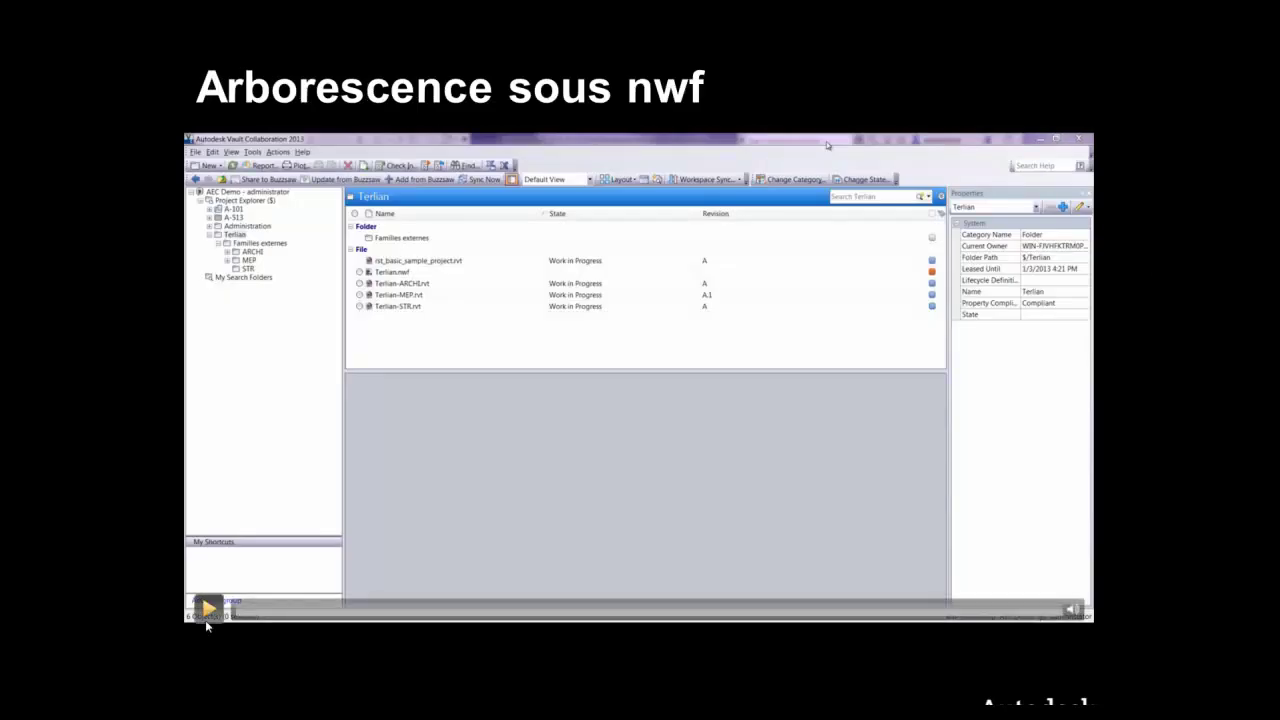
- Play the 'Arborescence sous nwf' video showing Terlian.nwf beside the Terlian Revit models
{"action": "left_click", "coordinate": [206, 606]}
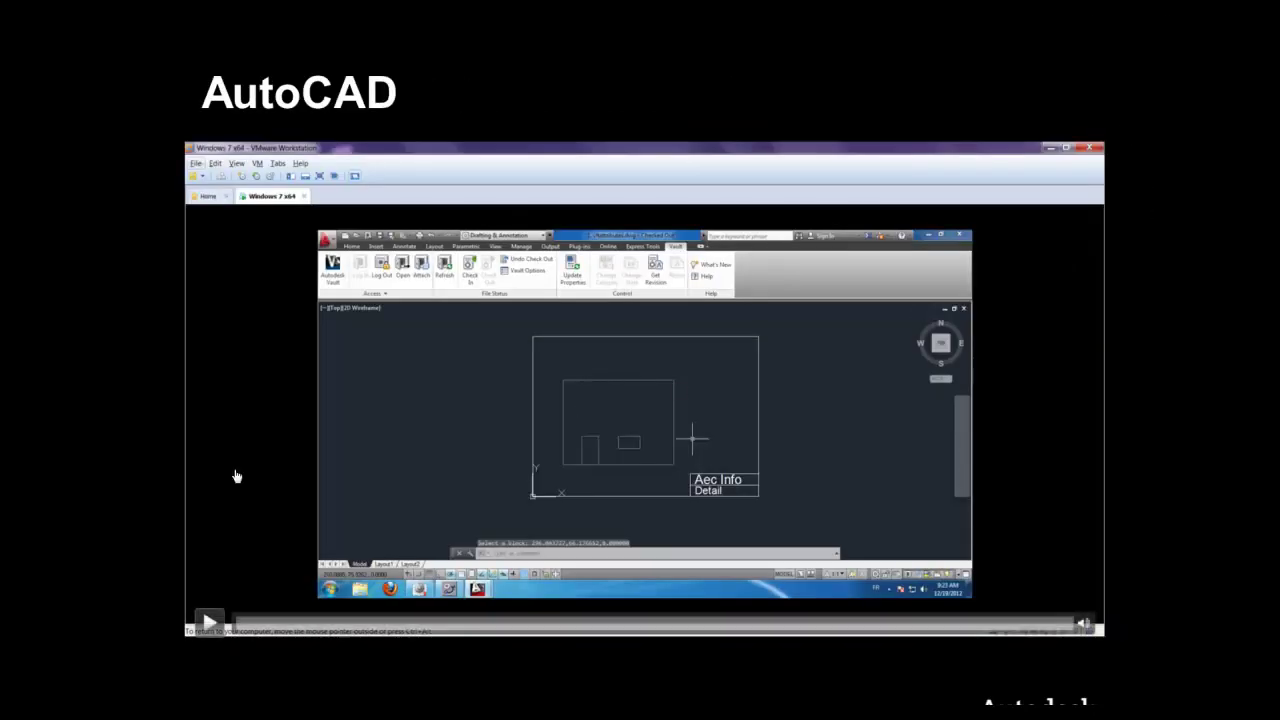
- Play the embedded AutoCAD demo video through to the Recherche slide
{"action": "left_click", "coordinate": [208, 624]}
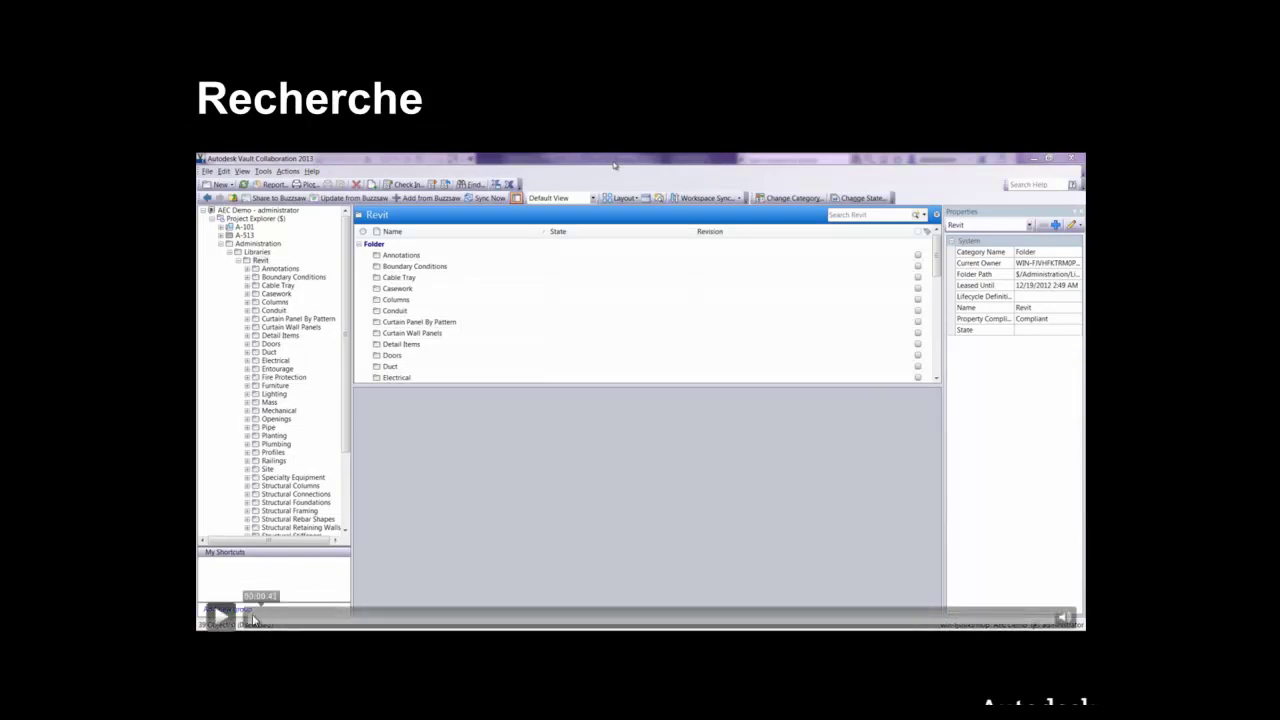
- Play the Vault video browsing Terlian > Familles externes > STR to the Béton family's History
{"action": "mouse_move", "coordinate": [222, 625]}
{"action": "left_click", "coordinate": [222, 620]}
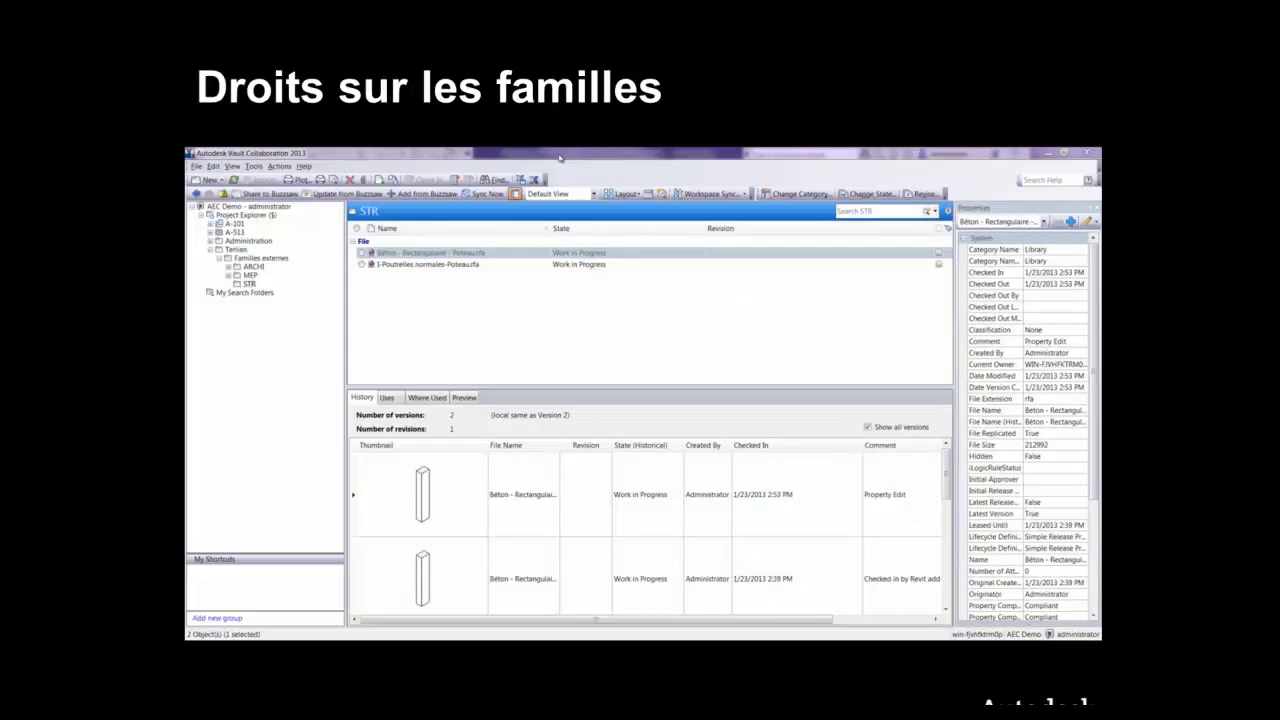
- Change I-Poutrelles normales-Poteau.rfa to Released, including related files, commented 'Released to manufacturing'
{"action": "left_click", "coordinate": [207, 628]}
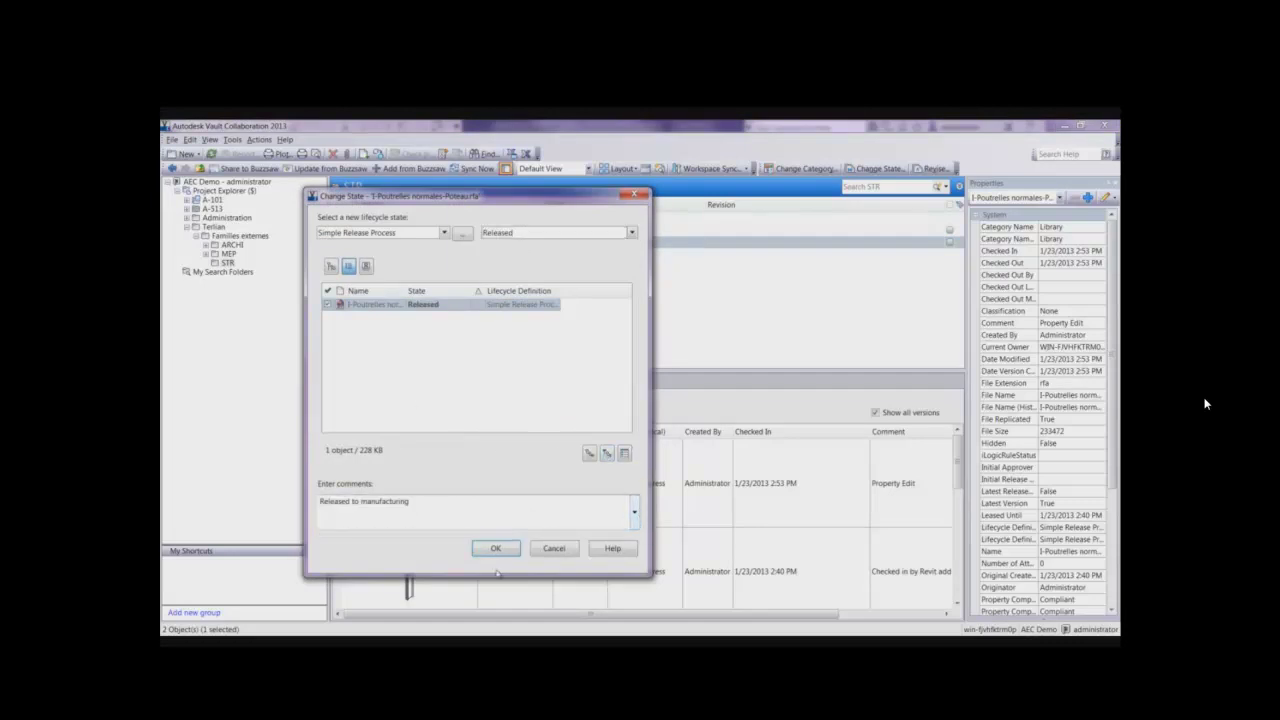
{"action": "left_click", "coordinate": [624, 455]}
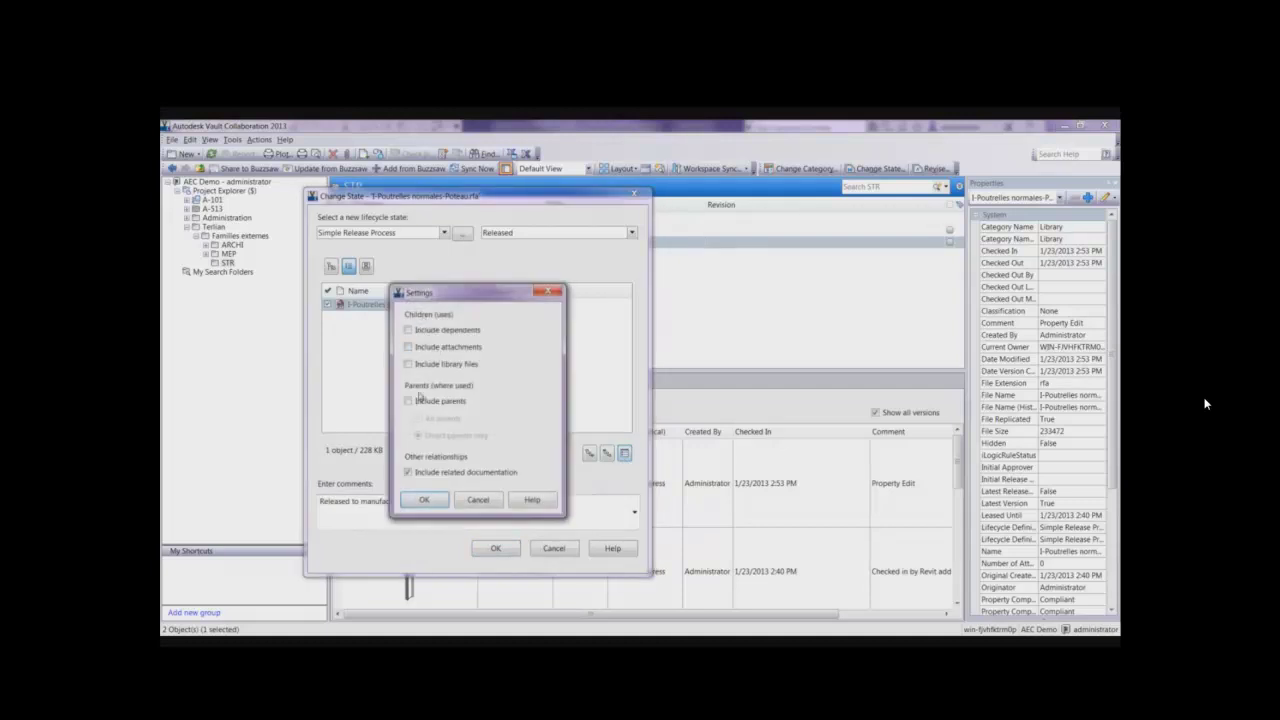
{"action": "left_click", "coordinate": [427, 502]}
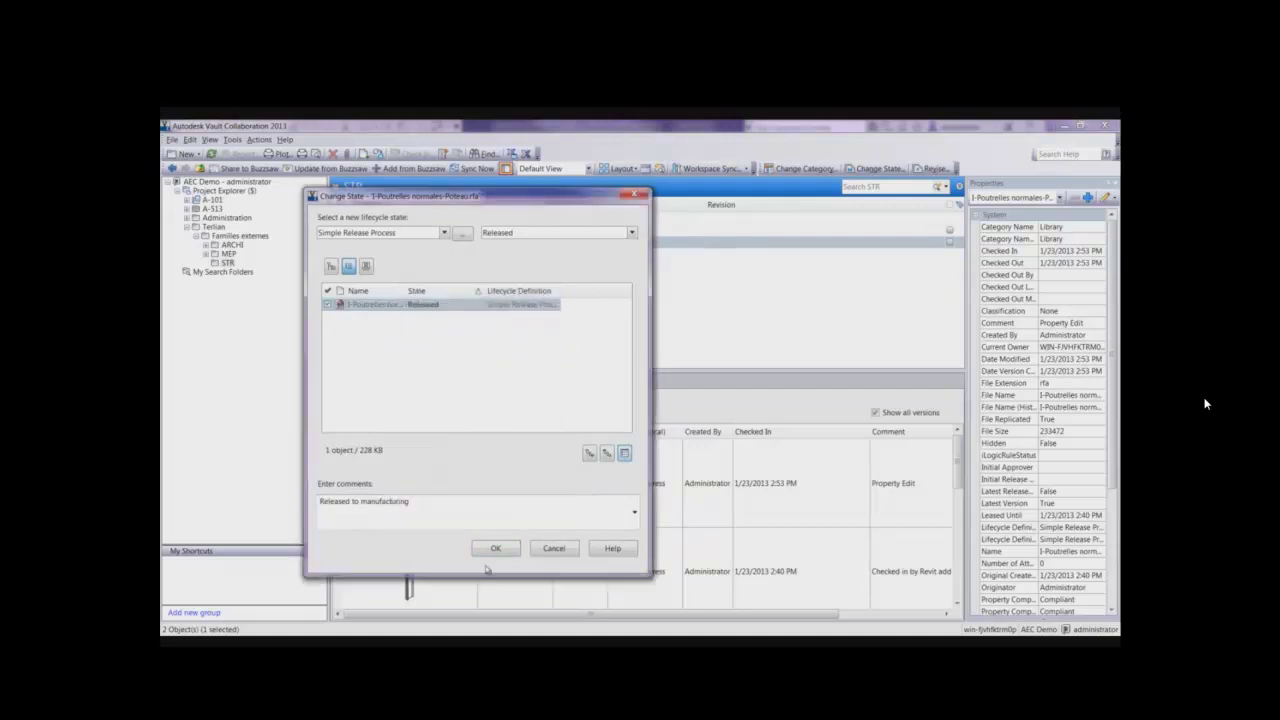
{"action": "left_click", "coordinate": [496, 549]}
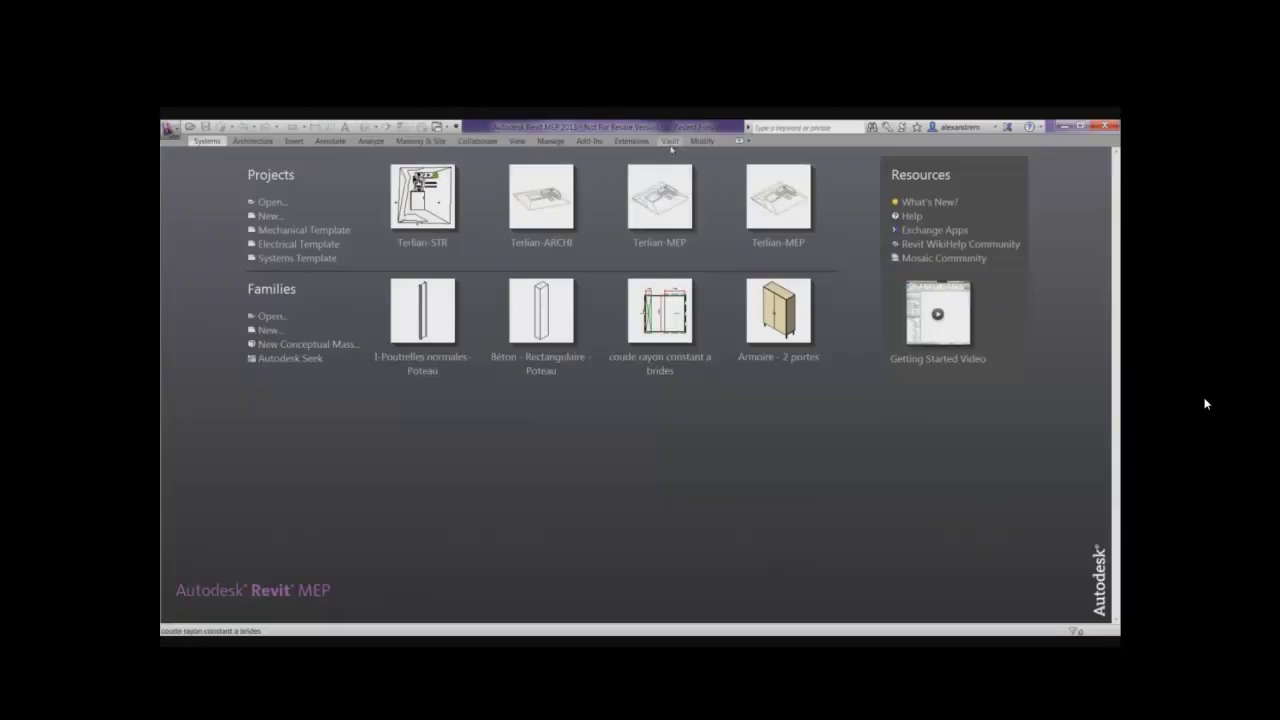
- Log out of Vault in Revit and log back in as the architect user
{"action": "left_click", "coordinate": [670, 141]}
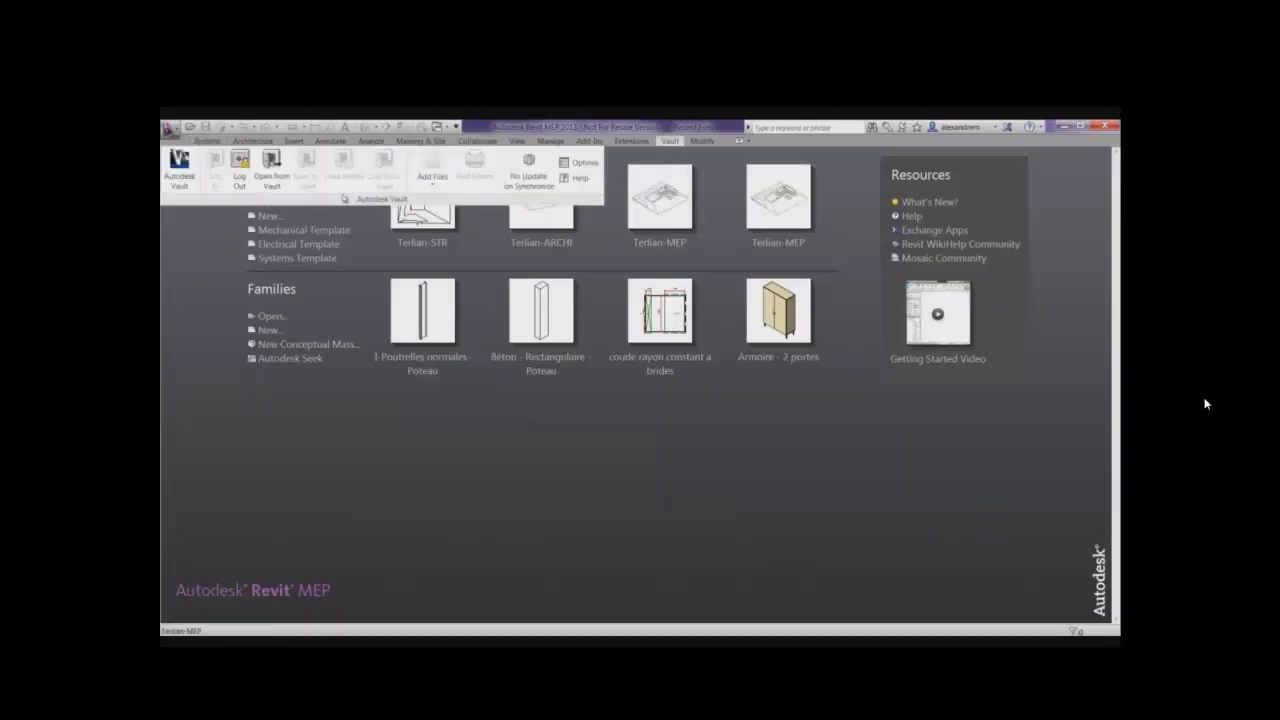
{"action": "left_click", "coordinate": [240, 168]}
{"action": "left_click", "coordinate": [621, 410]}
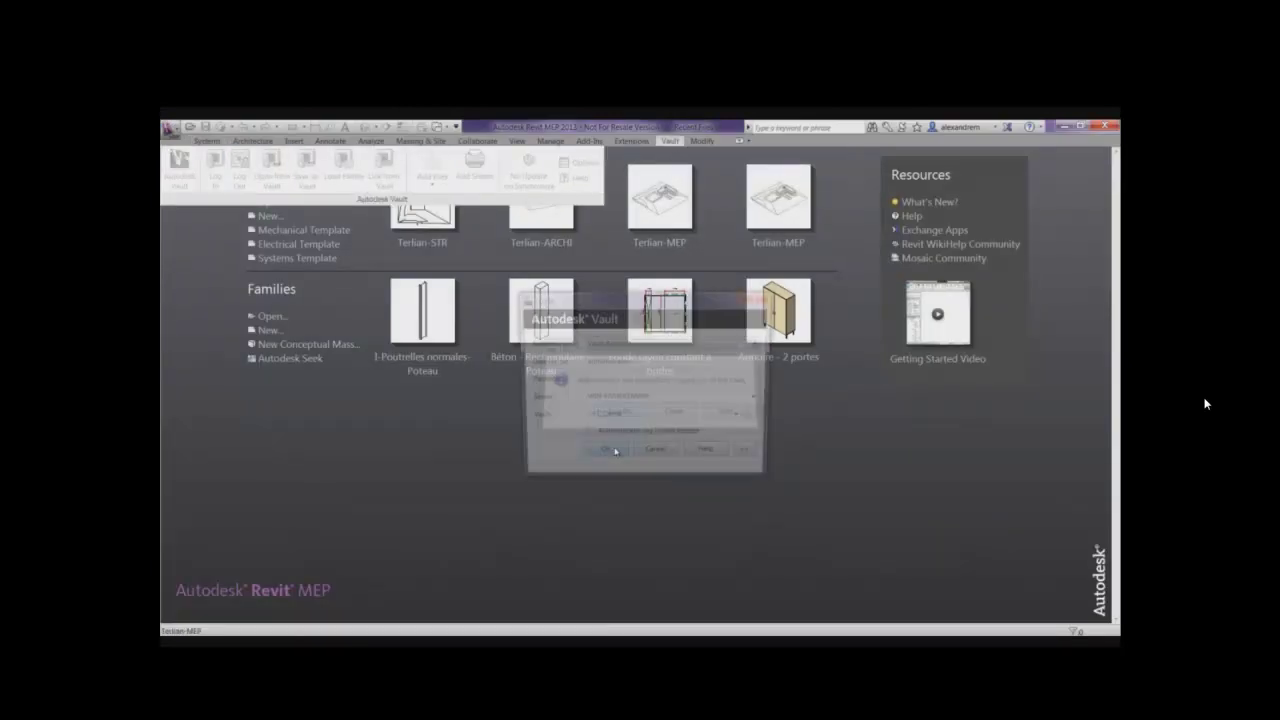
{"action": "type", "text": "architecte"}
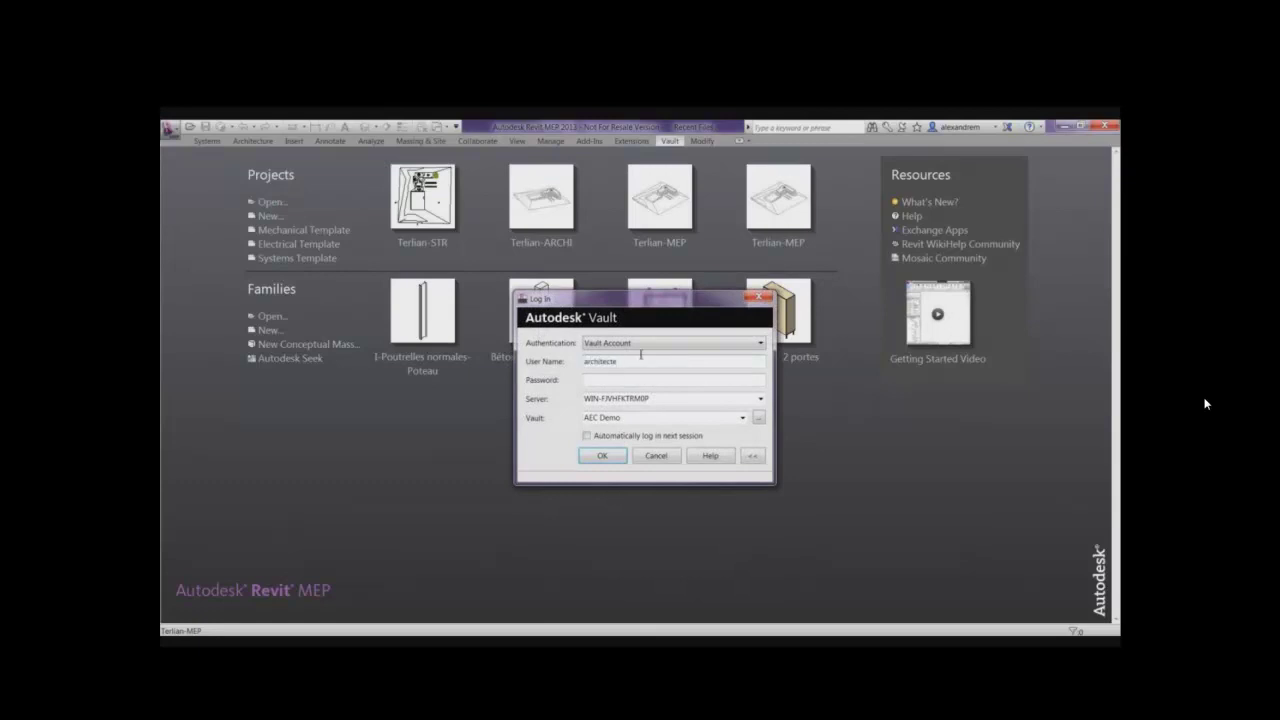
{"action": "left_click", "coordinate": [610, 457]}
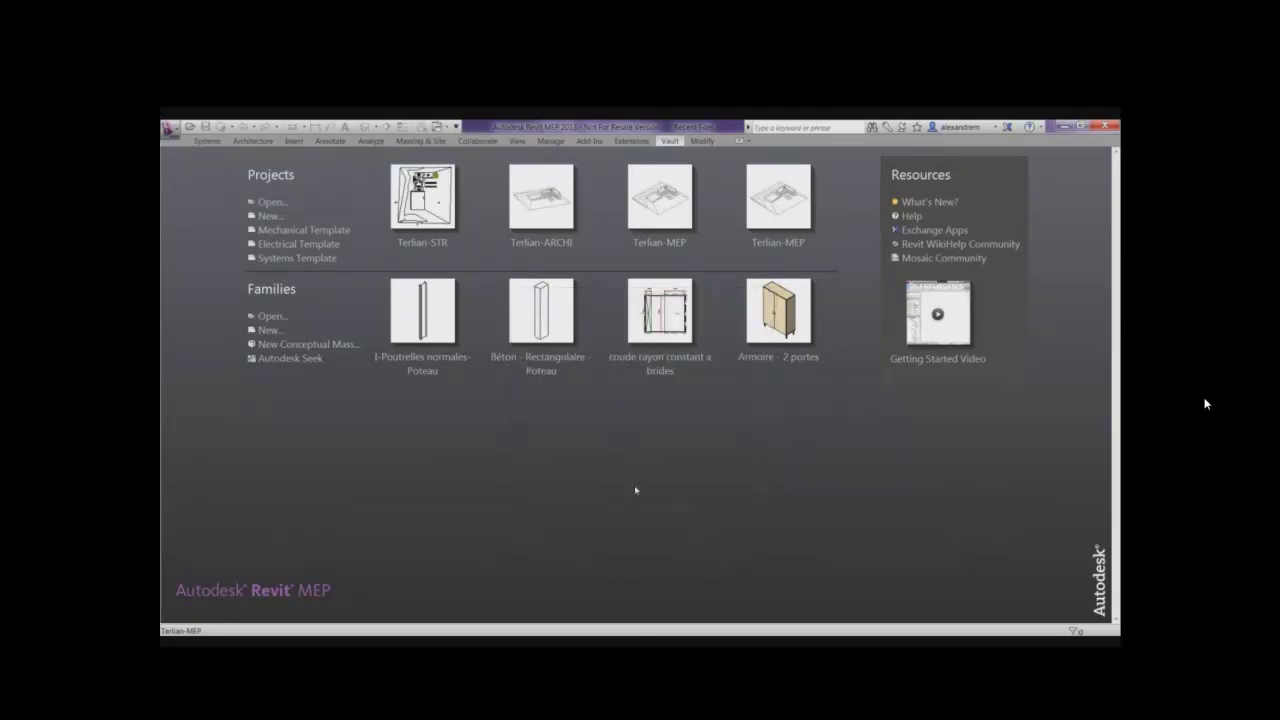
- Open the I-Poutrelles normales-Poteau family from Vault, dismiss the locked-file warning, and close it
{"action": "left_click", "coordinate": [670, 141]}
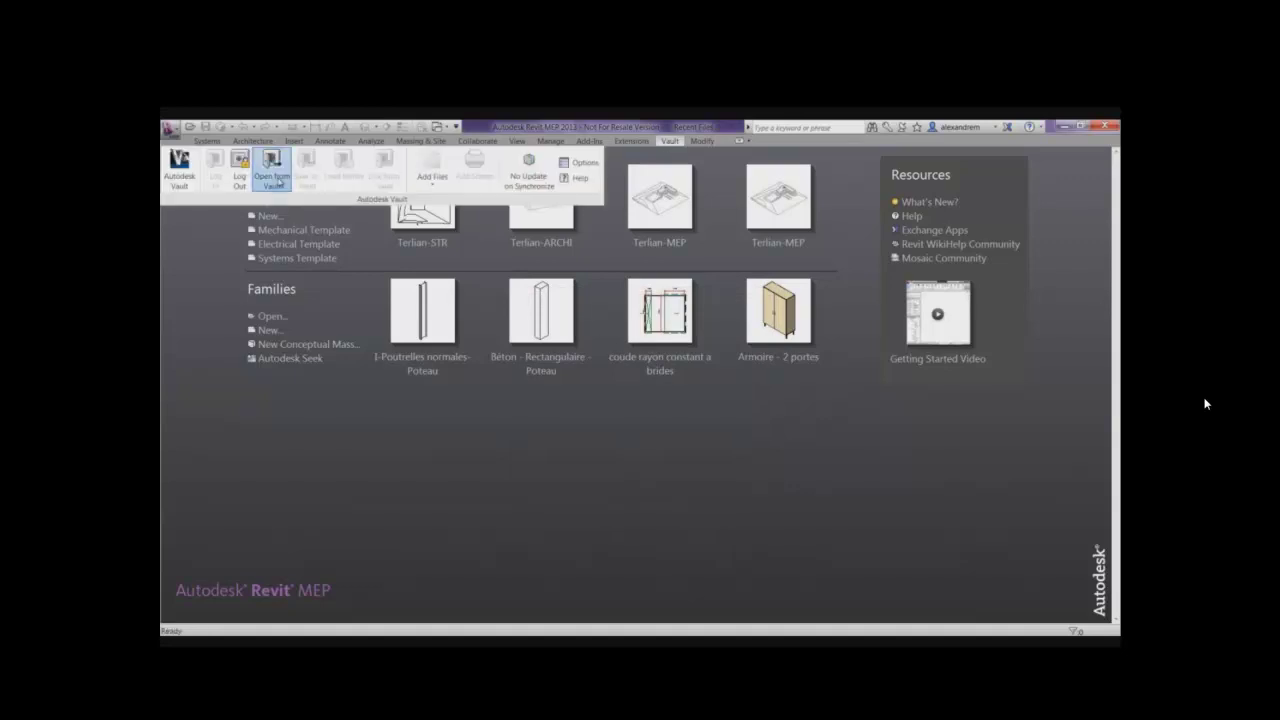
{"action": "left_click", "coordinate": [271, 163]}
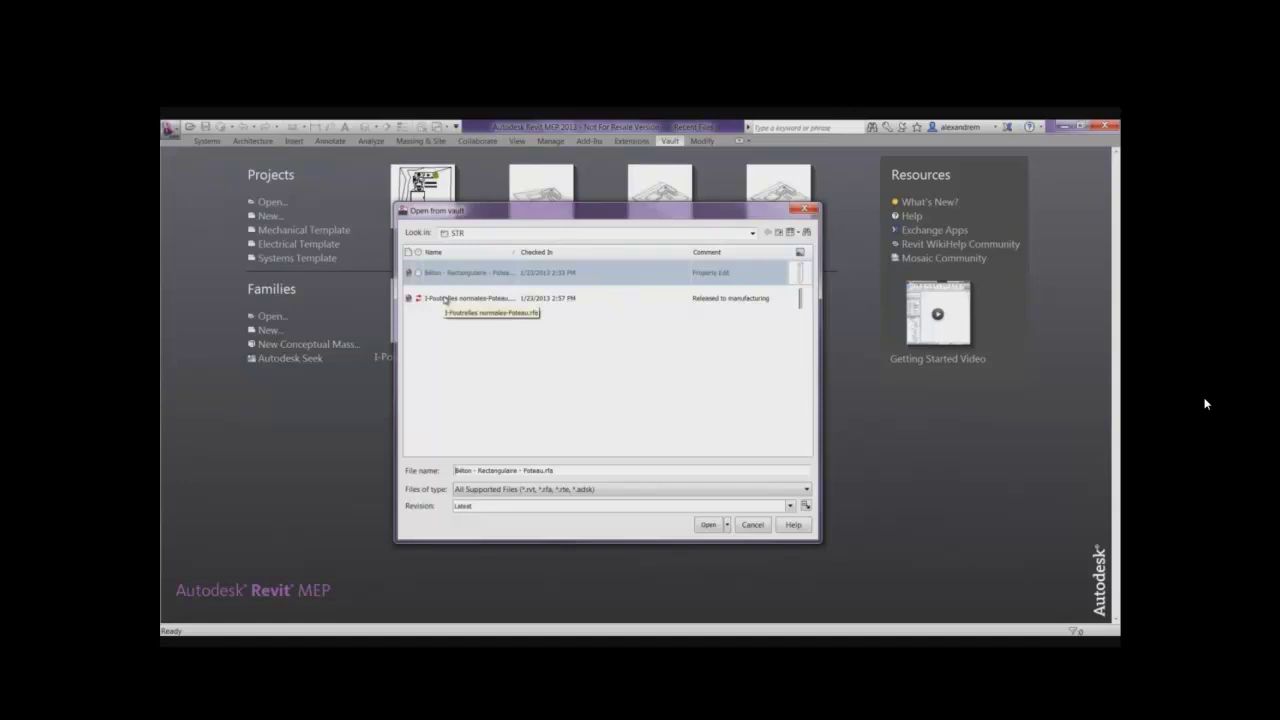
{"action": "left_click", "coordinate": [445, 298]}
{"action": "left_click", "coordinate": [708, 524]}
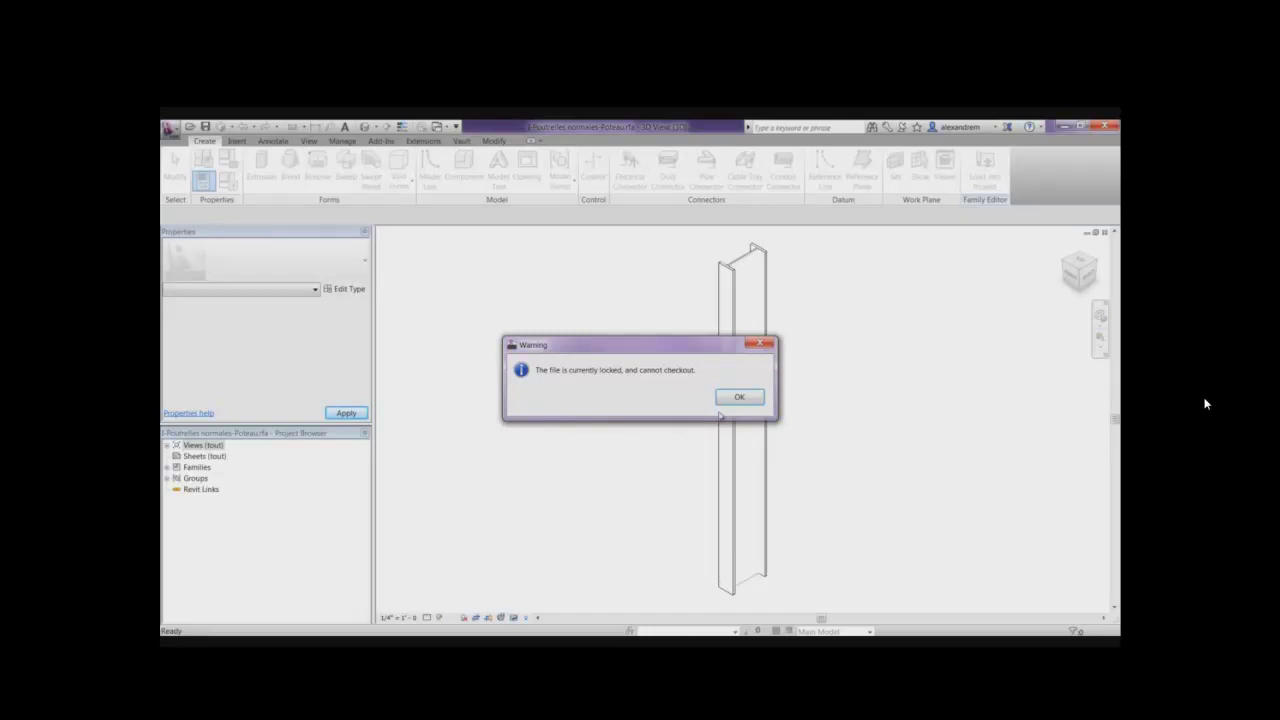
{"action": "left_click", "coordinate": [738, 397]}
{"action": "key", "text": "ctrl+F4"}
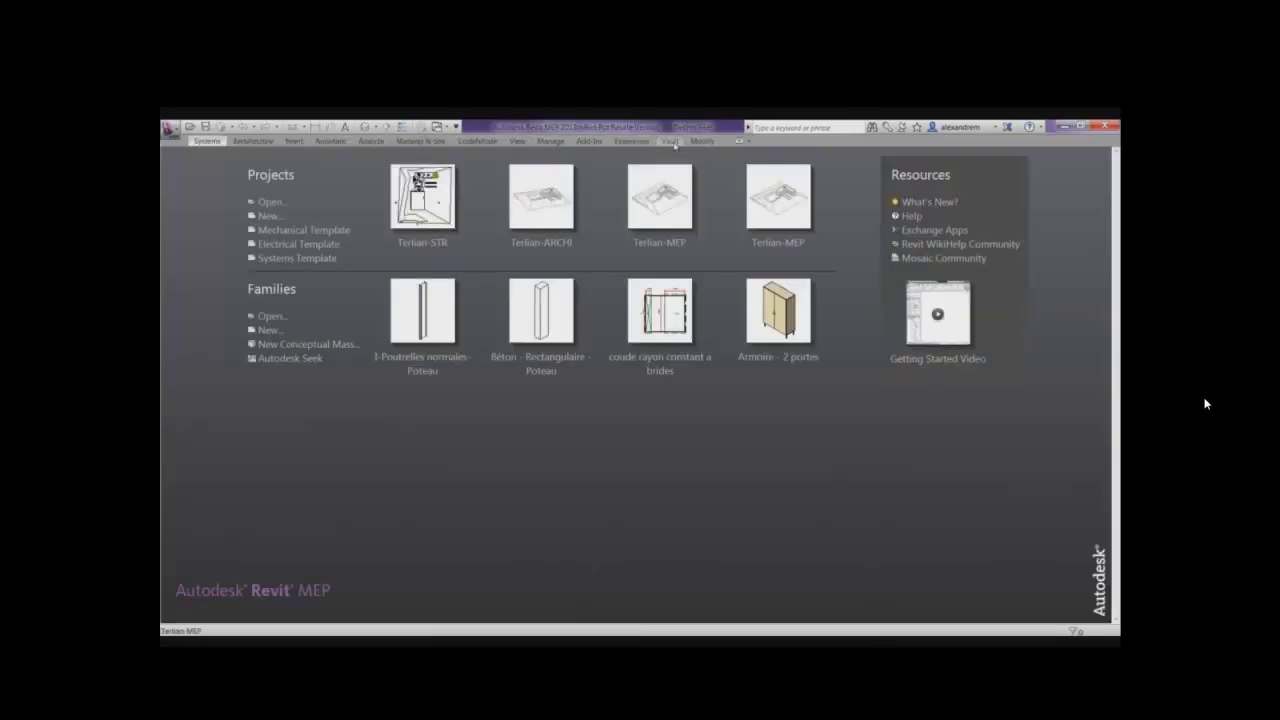
- Open 1 Vantail - Droit.rfa from the Terlian project's ARCHI folder in Vault
{"action": "left_click", "coordinate": [669, 141]}
{"action": "left_click", "coordinate": [272, 180]}
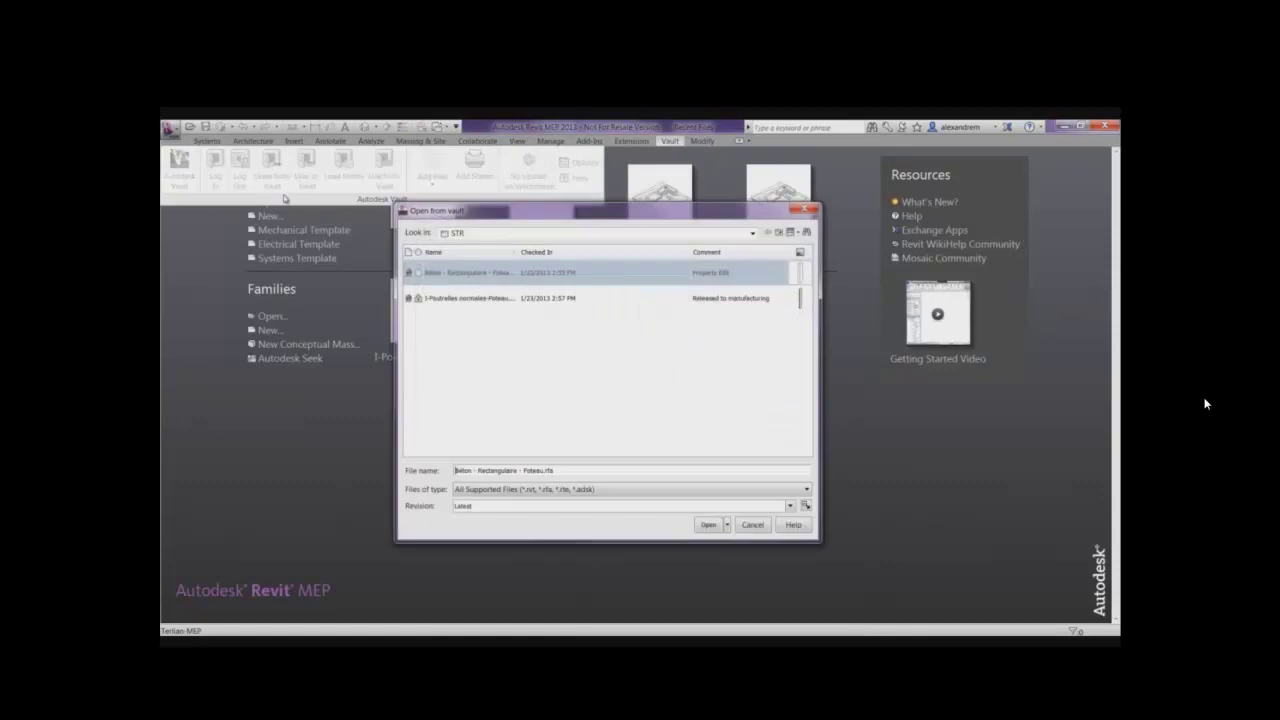
{"action": "left_click", "coordinate": [472, 238]}
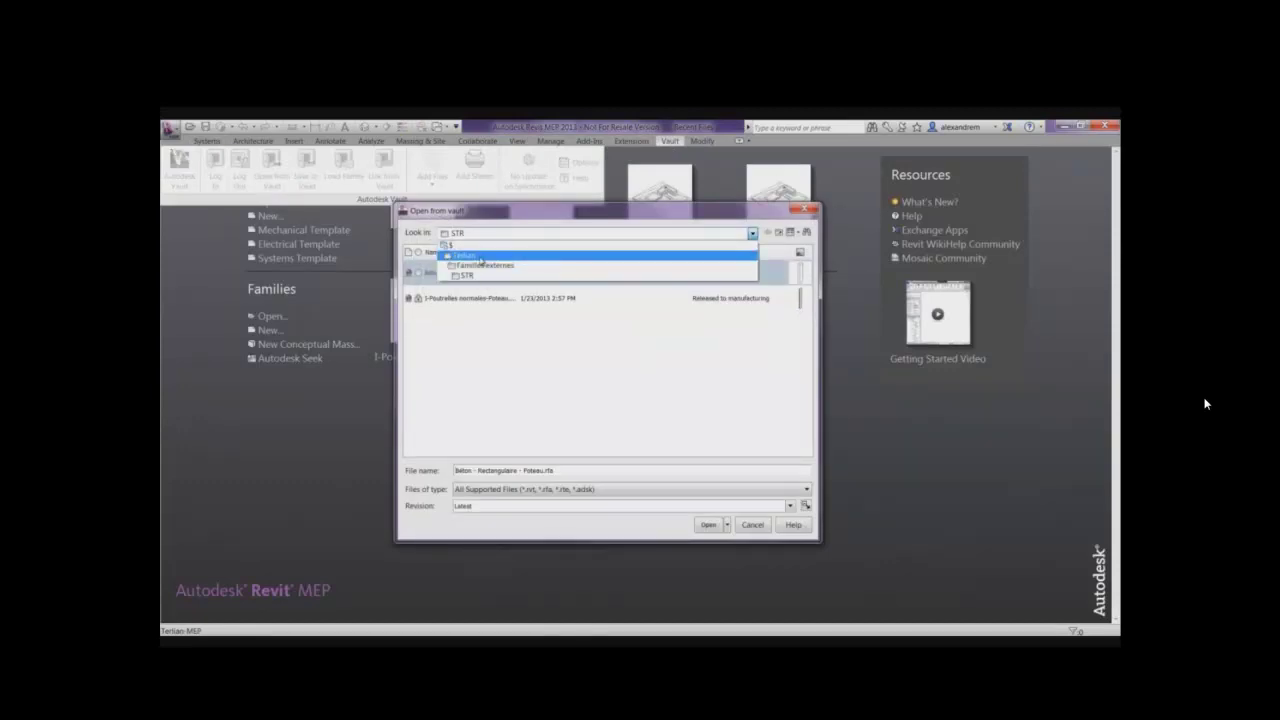
{"action": "left_click", "coordinate": [481, 258]}
{"action": "double_click", "coordinate": [463, 284]}
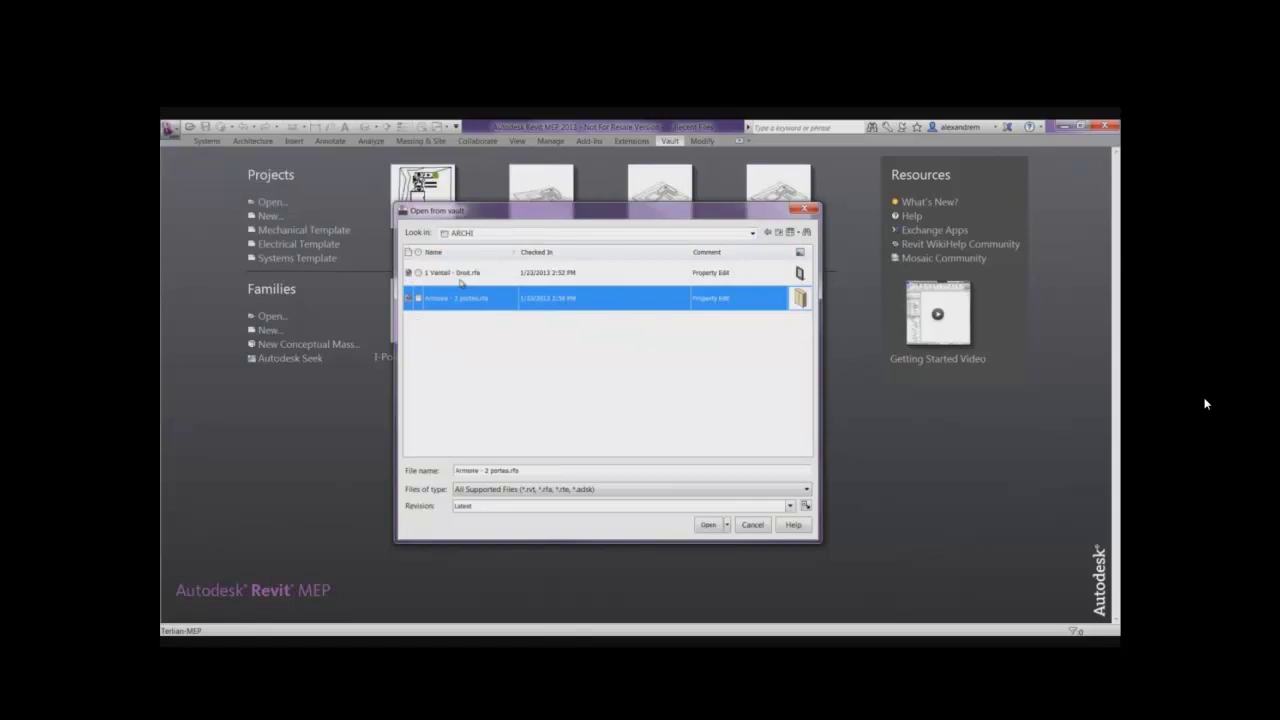
{"action": "left_click", "coordinate": [461, 282]}
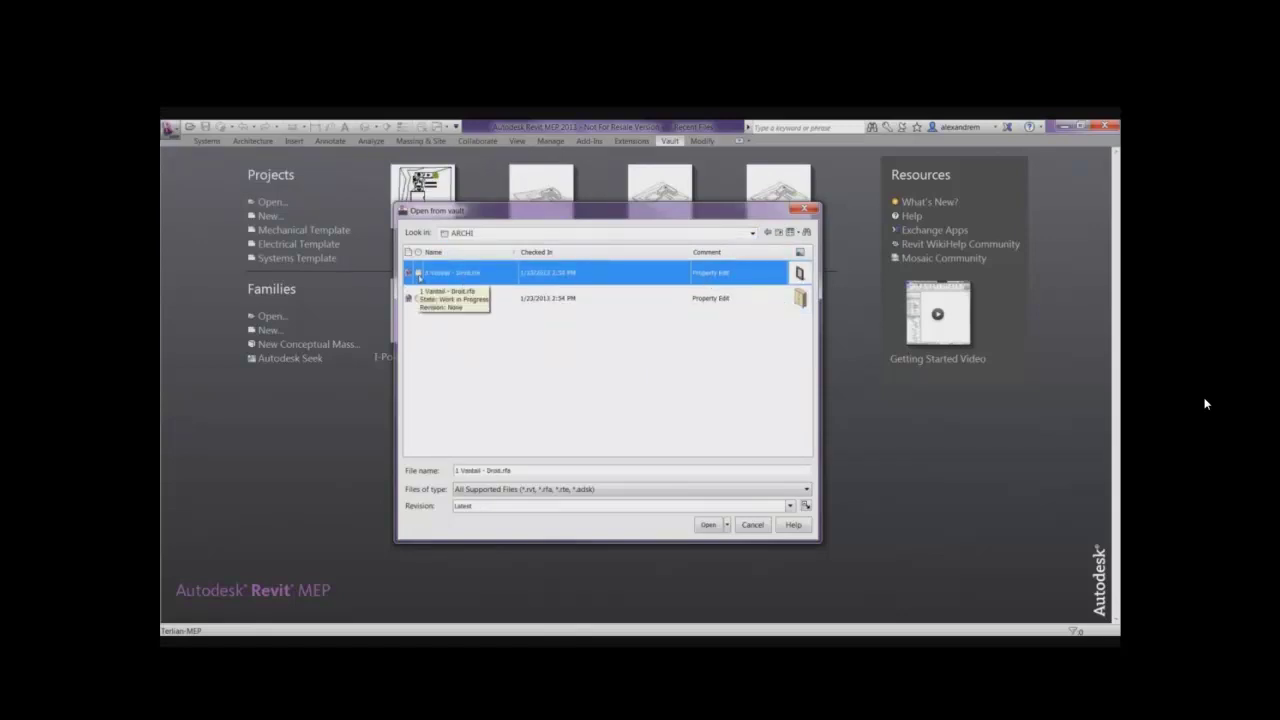
{"action": "left_click", "coordinate": [710, 525]}
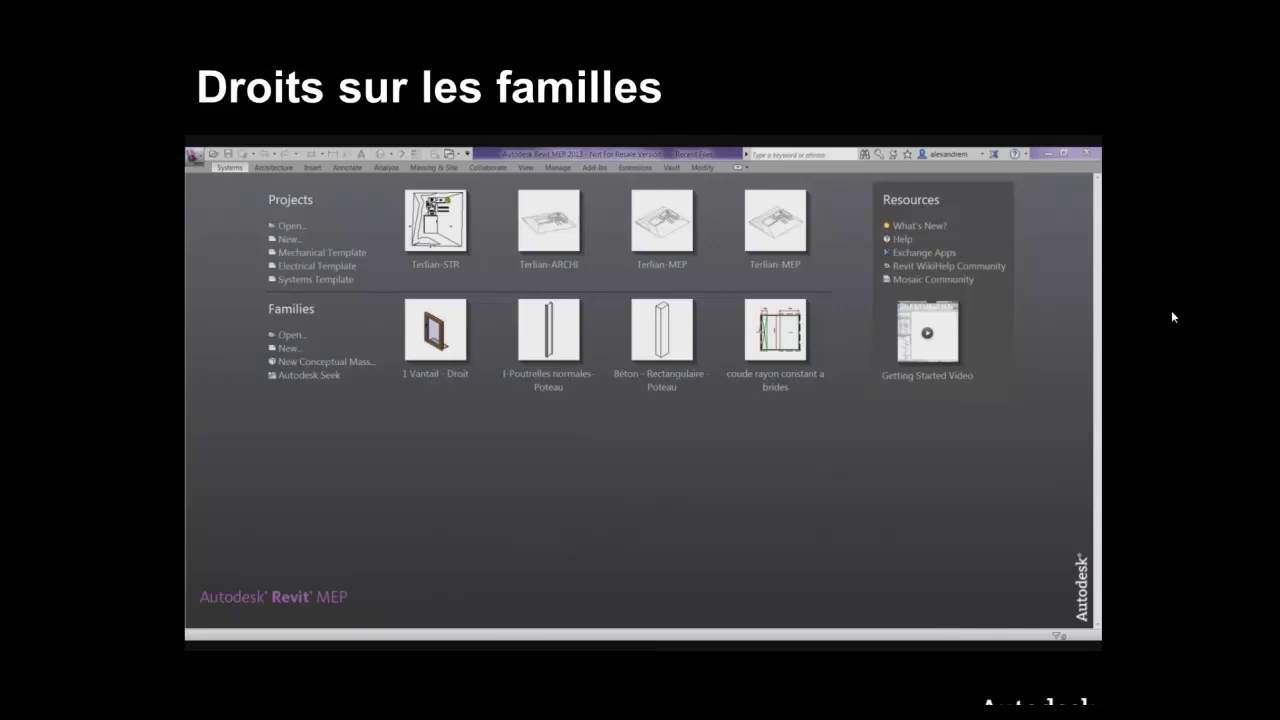
- Go to the Accès utilisateurs slide with the user roles and photo of keys
{"action": "left_click", "coordinate": [1180, 525]}
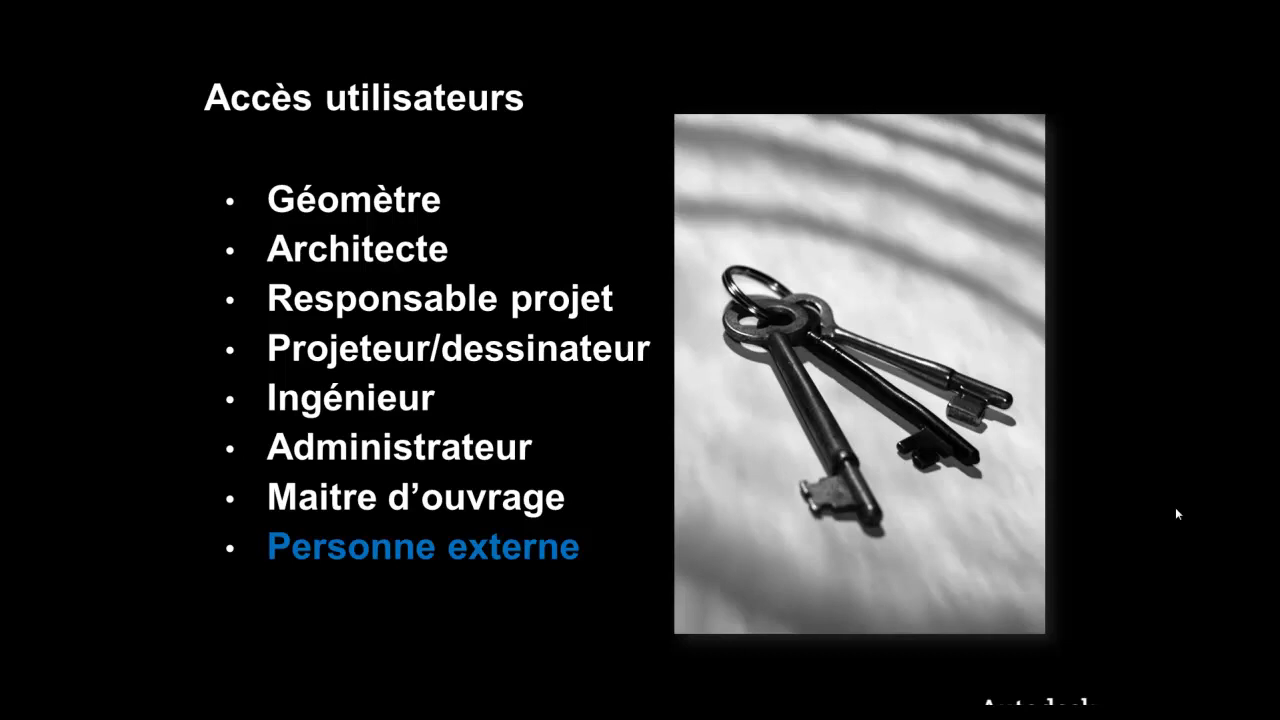
- Go to the 'Autodesk Navisworks Simulate et Manage' slide showing Sans nom.nwf
{"action": "key", "text": "Right"}
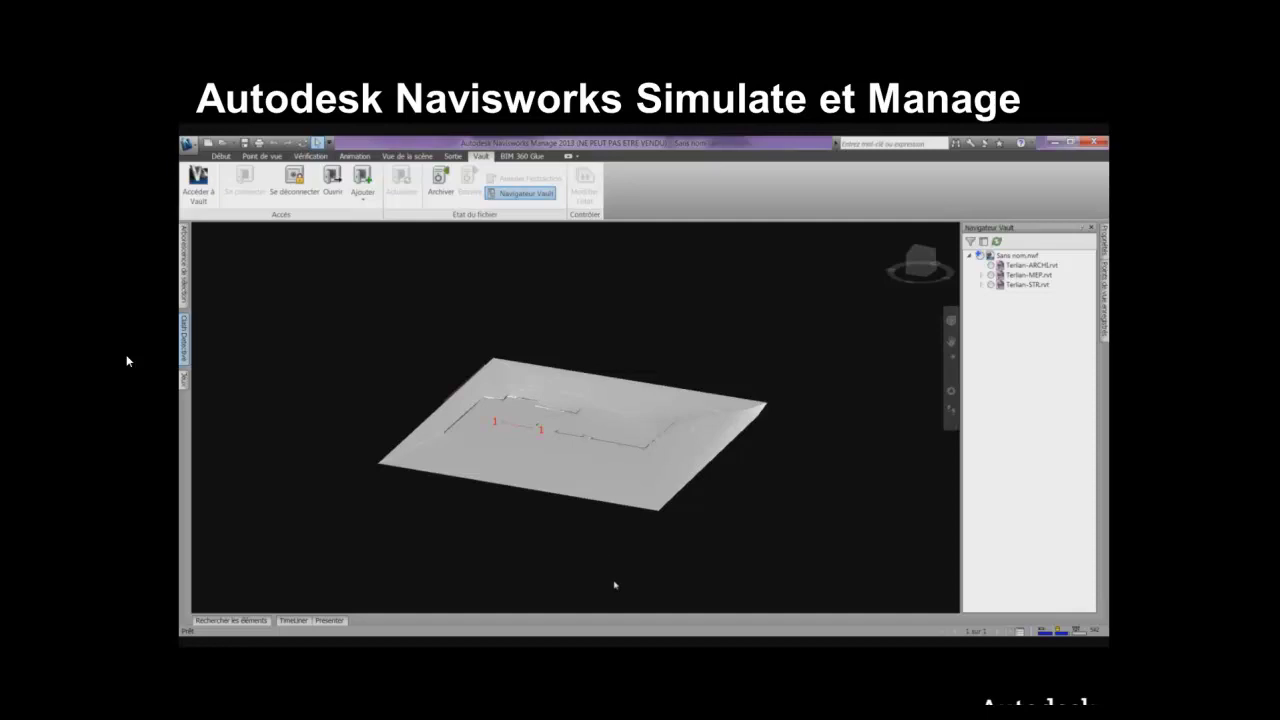
- Orbit the Navisworks site model slightly so the red-walled Terlian building stands out
{"action": "left_click", "coordinate": [603, 450]}
{"action": "left_click", "coordinate": [693, 516]}
{"action": "mouse_move", "coordinate": [737, 466]}
{"action": "middle_mouse_down", "text": "shift"}
{"action": "mouse_move", "coordinate": [746, 461]}
{"action": "mouse_move", "coordinate": [715, 514]}
{"action": "mouse_move", "coordinate": [714, 480]}
{"action": "mouse_move", "coordinate": [669, 533]}
{"action": "mouse_move", "coordinate": [309, 534]}
{"action": "mouse_move", "coordinate": [325, 534]}
{"action": "middle_mouse_up", "text": "shift"}
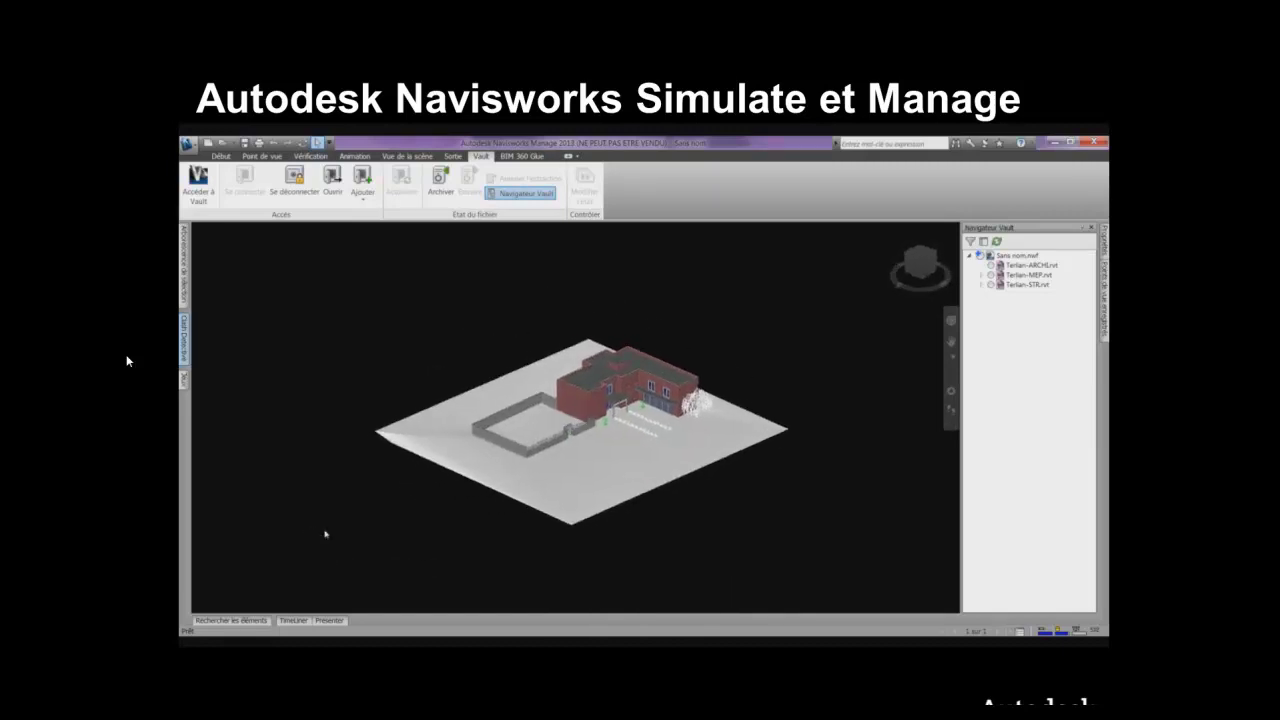
- Zoom in closer on the Terlian building and pan the view sideways across it
{"action": "scroll", "coordinate": [652, 418], "scroll_direction": "up", "scroll_amount": 2}
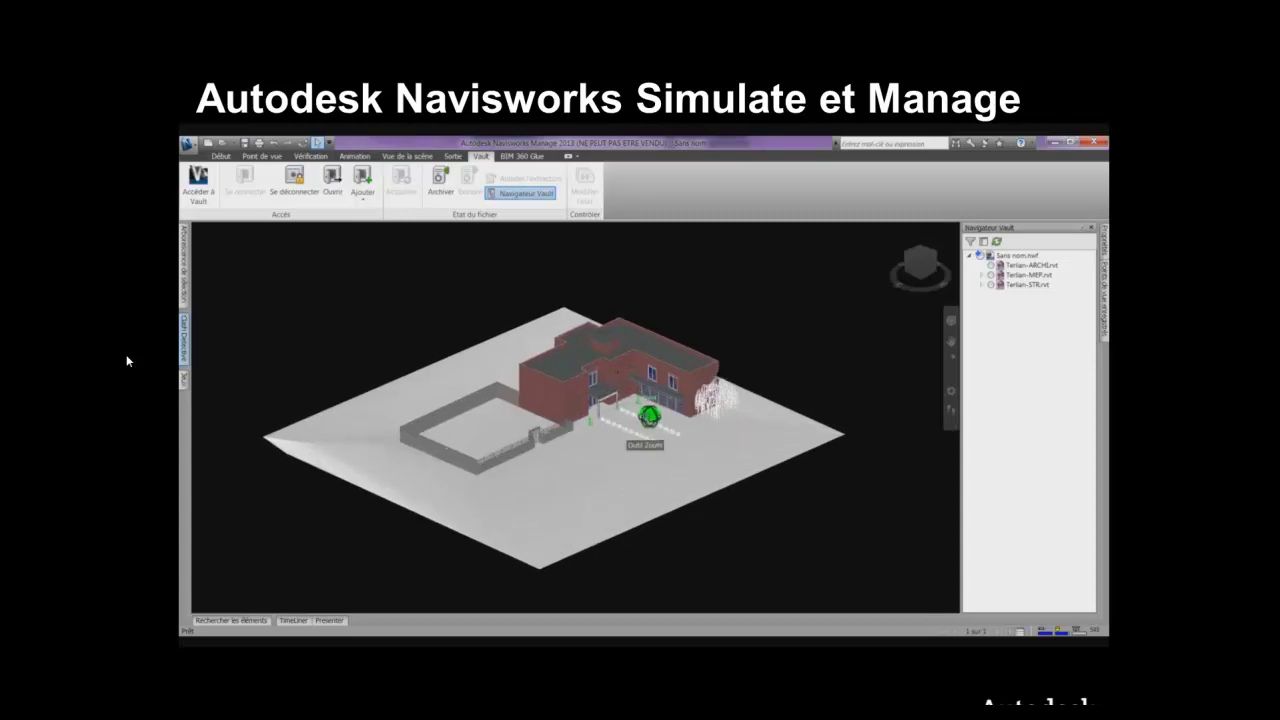
{"action": "scroll", "coordinate": [649, 415], "scroll_direction": "up", "scroll_amount": 2}
{"action": "scroll", "coordinate": [649, 415], "scroll_direction": "up", "scroll_amount": 1}
{"action": "middle_click_drag", "start_coordinate": [623, 401], "coordinate": [774, 381]}
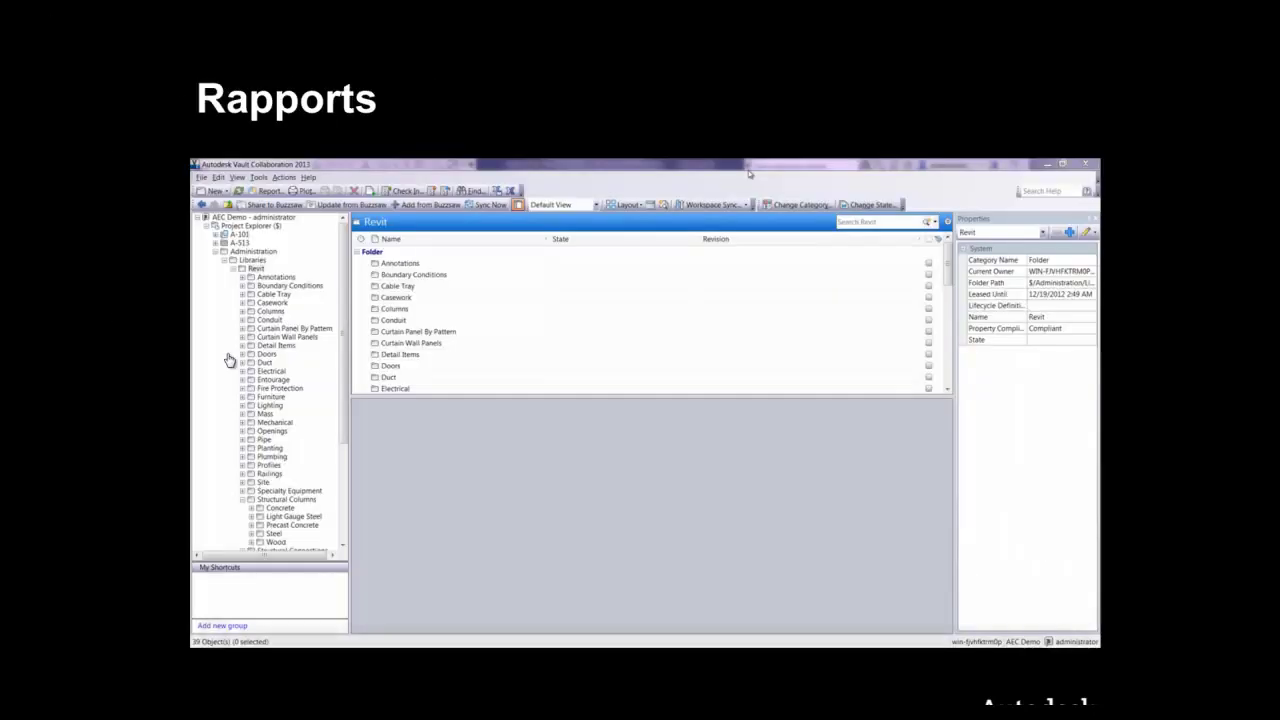
- Resume the Vault reports demo for the Revit library folder with sub-folders included
{"action": "left_click", "coordinate": [214, 640]}
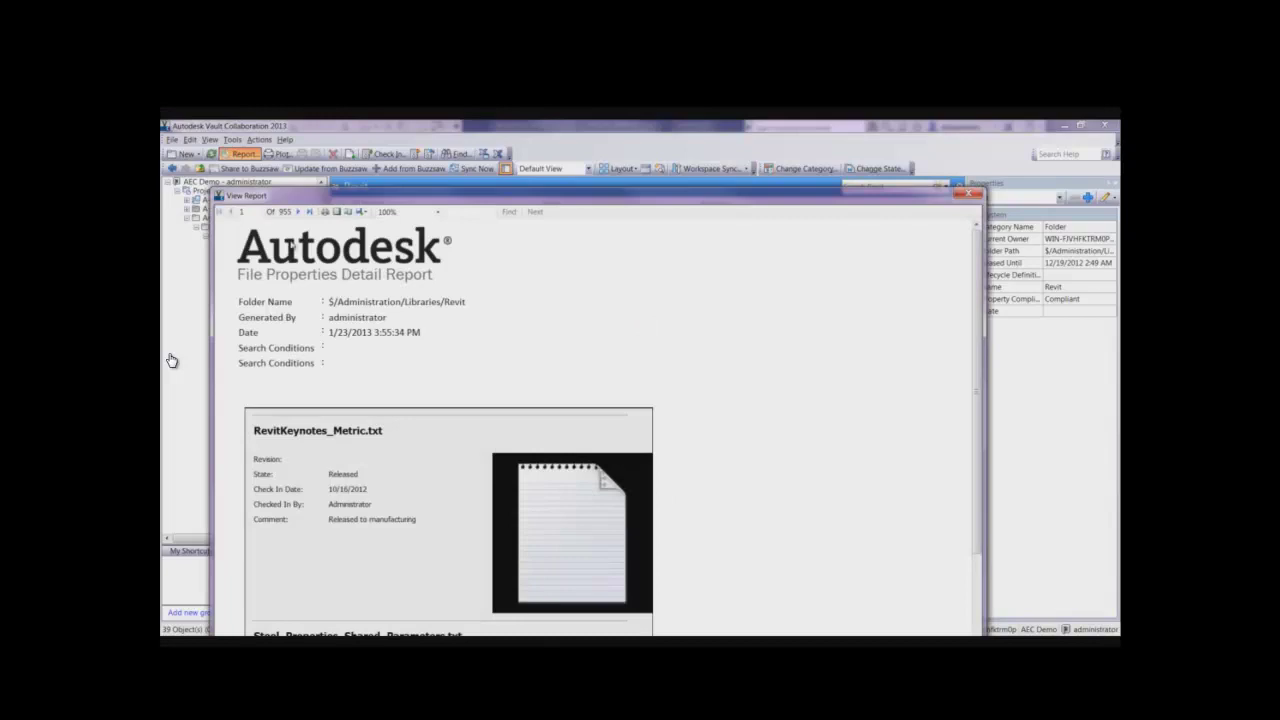
- Page through the Revit library properties report to page 6 and the M_Grid Head - Hexagon.rfa entry
{"action": "left_click", "coordinate": [297, 212]}
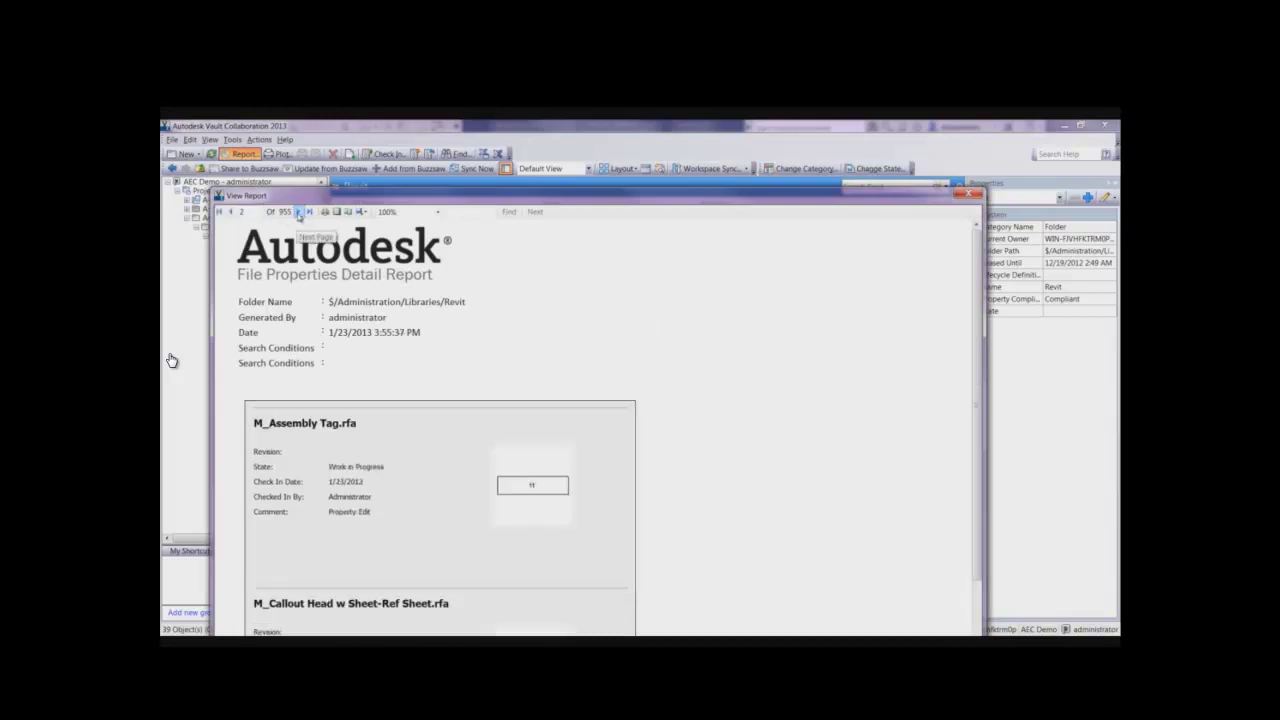
{"action": "scroll", "coordinate": [700, 445], "scroll_direction": "down", "scroll_amount": 3}
{"action": "scroll", "coordinate": [700, 445], "scroll_direction": "down", "scroll_amount": 2}
{"action": "scroll", "coordinate": [698, 438], "scroll_direction": "down", "scroll_amount": 2}
{"action": "scroll", "coordinate": [698, 434], "scroll_direction": "down", "scroll_amount": 2}
{"action": "scroll", "coordinate": [698, 434], "scroll_direction": "down", "scroll_amount": 3}
{"action": "scroll", "coordinate": [697, 432], "scroll_direction": "down", "scroll_amount": 2}
{"action": "scroll", "coordinate": [697, 430], "scroll_direction": "down", "scroll_amount": 3}
{"action": "scroll", "coordinate": [696, 426], "scroll_direction": "down", "scroll_amount": 2}
{"action": "scroll", "coordinate": [693, 420], "scroll_direction": "down", "scroll_amount": 2}
{"action": "scroll", "coordinate": [690, 417], "scroll_direction": "down", "scroll_amount": 3}
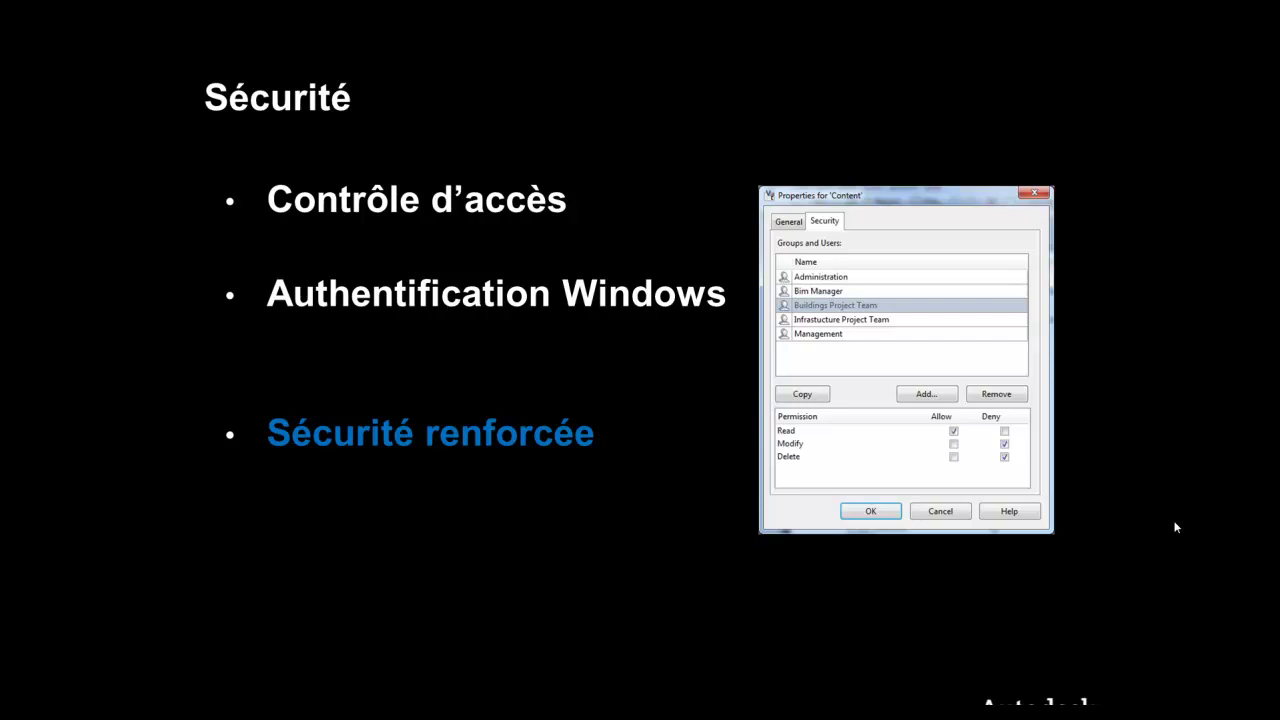
- Advance past the Sécurité permissions slide to Intégration Enterprise covering SharePoint, Office and Outlook
{"action": "left_click", "coordinate": [1175, 527]}
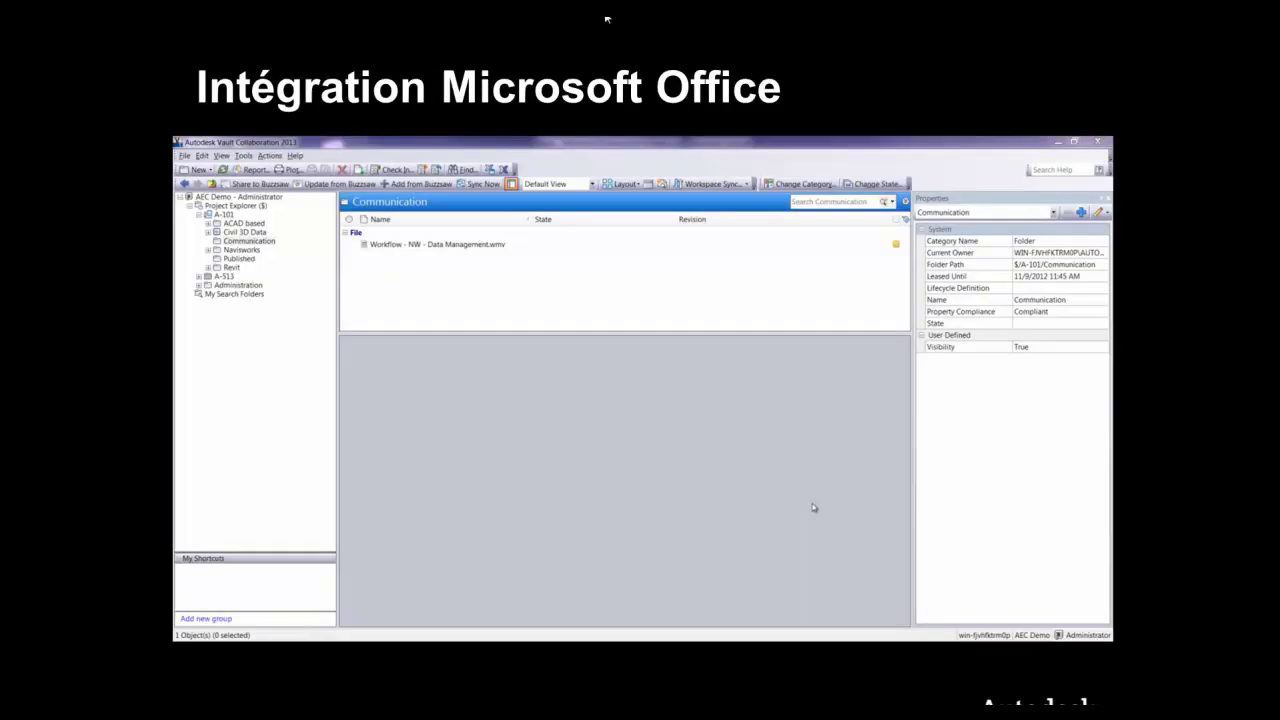
- Play the Microsoft Office integration video showing the PowerPoint file in the Communication folder
{"action": "left_click", "coordinate": [190, 628]}
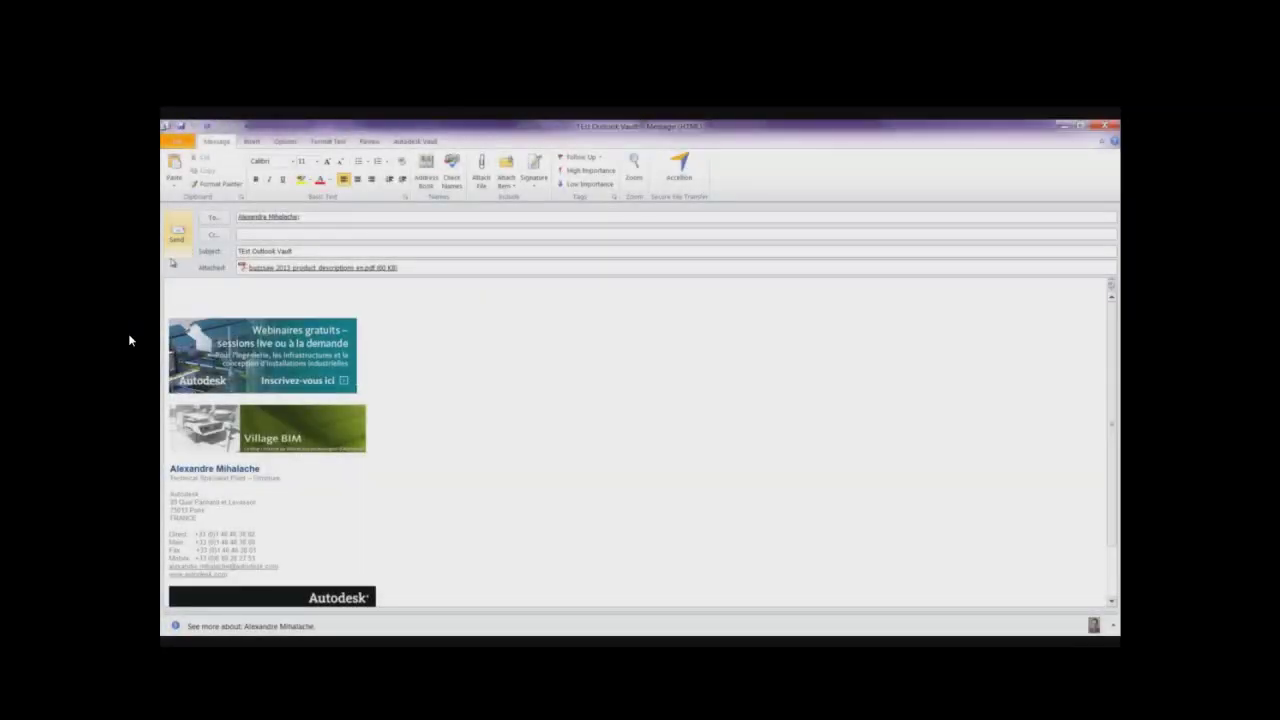
- Send the 'TEst Outlook Vault' message with its PDF, then show the Autodesk Vault ribbon on the received copy
{"action": "left_click", "coordinate": [177, 234]}
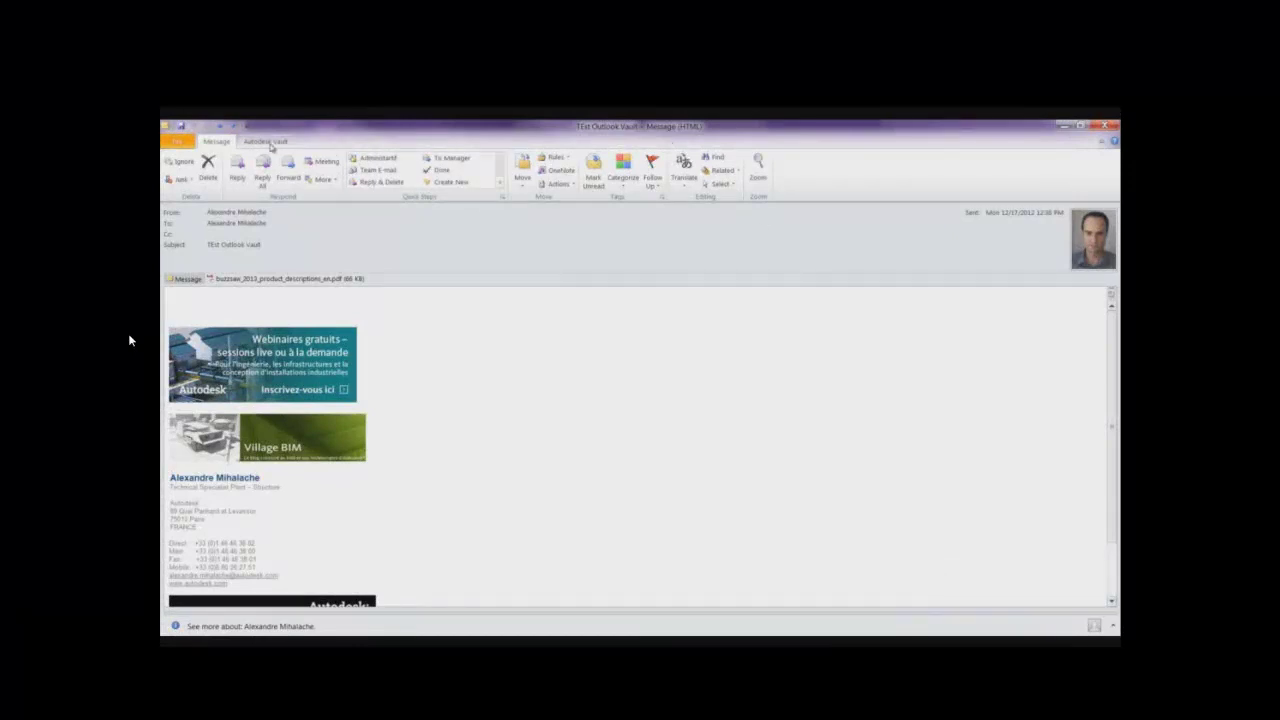
{"action": "left_click", "coordinate": [268, 143]}
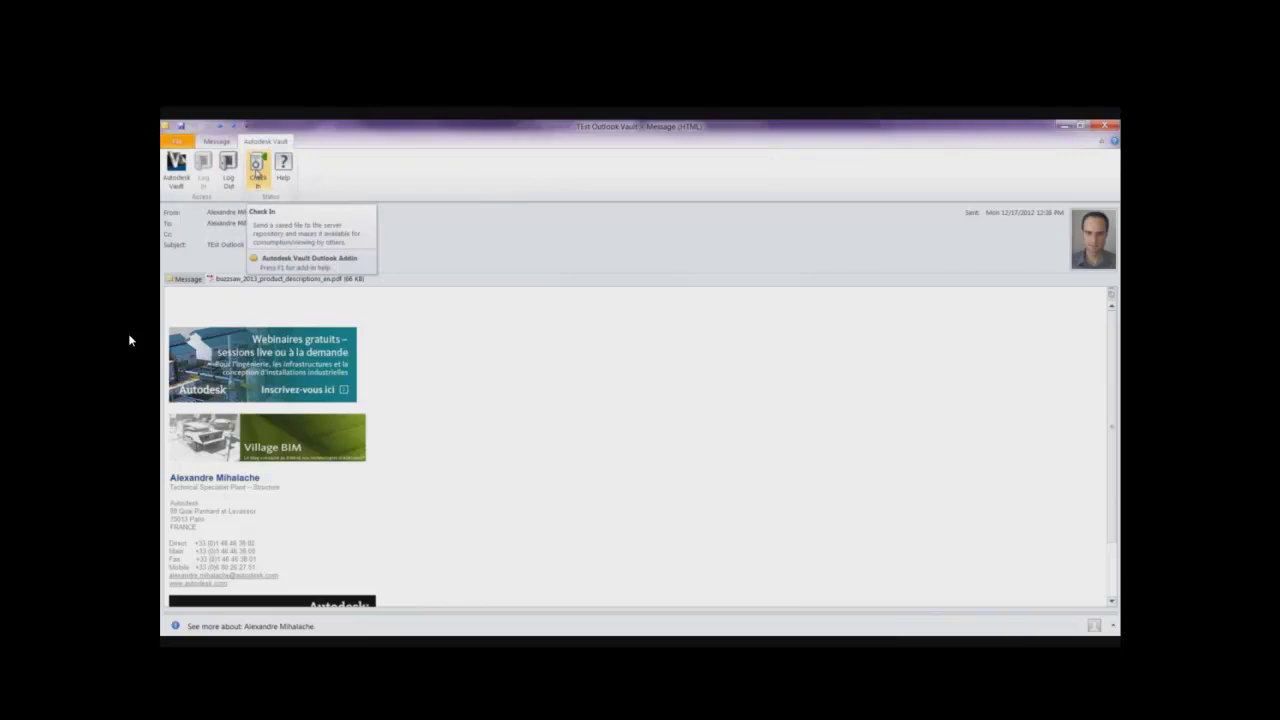
- Check the Outlook message and its PDF attachment into Vault at $/A-513/Communication
{"action": "left_click", "coordinate": [257, 170]}
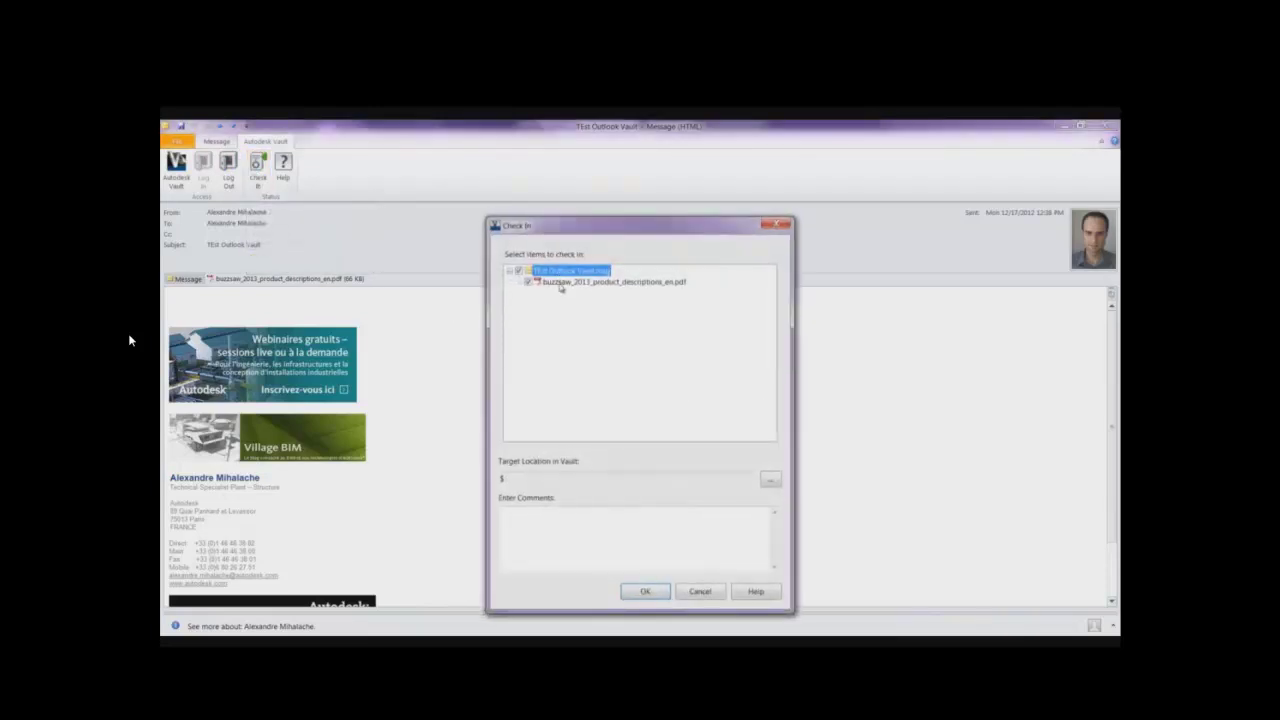
{"action": "left_click", "coordinate": [770, 479]}
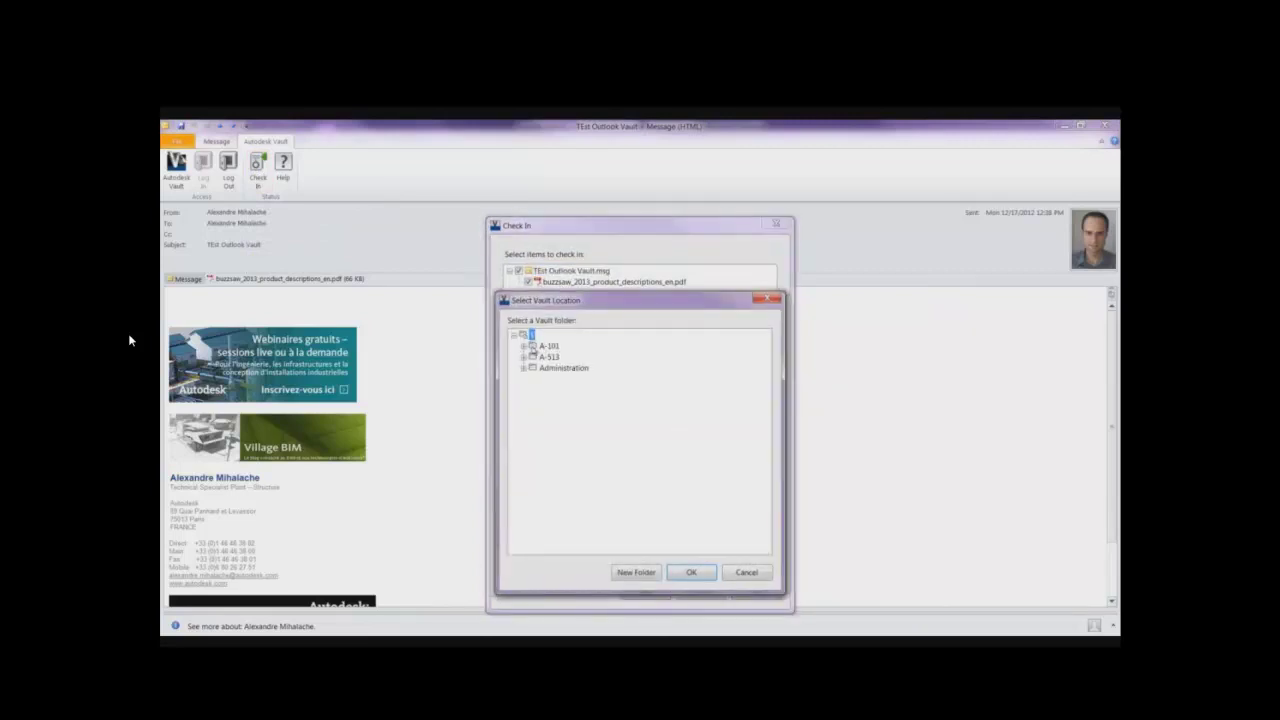
{"action": "left_click", "coordinate": [523, 357]}
{"action": "left_click", "coordinate": [560, 368]}
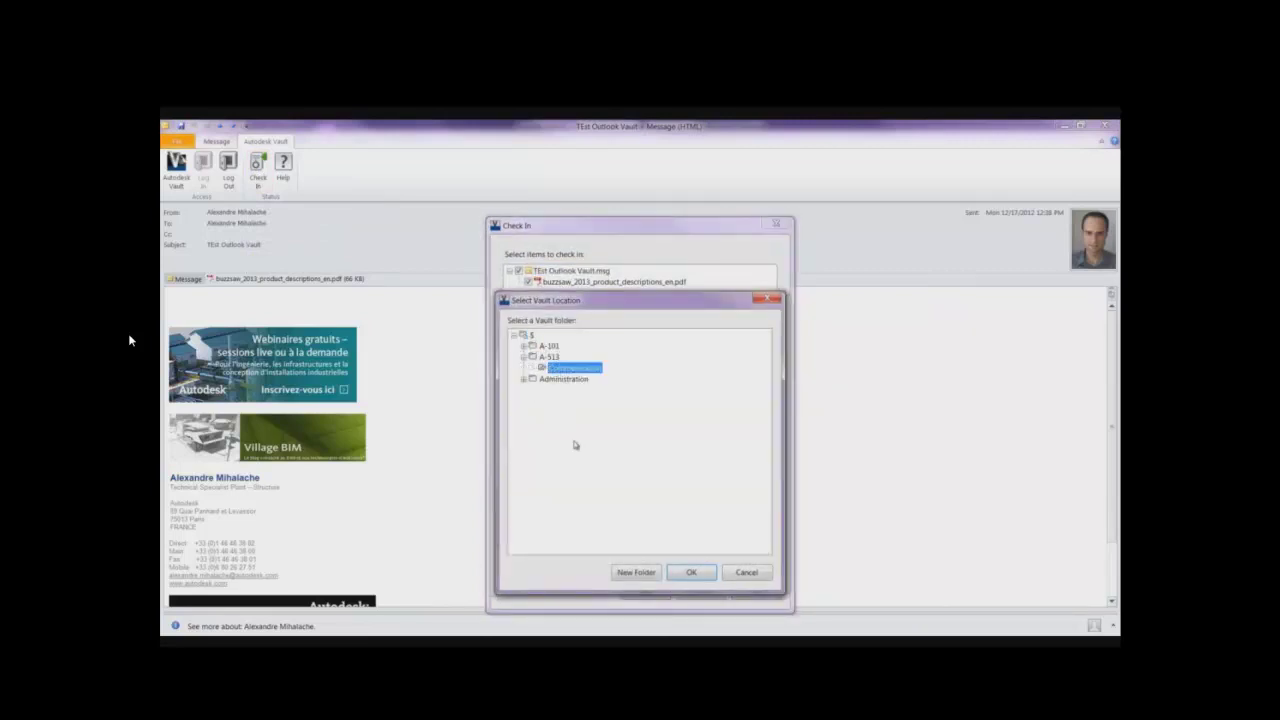
{"action": "left_click", "coordinate": [692, 575]}
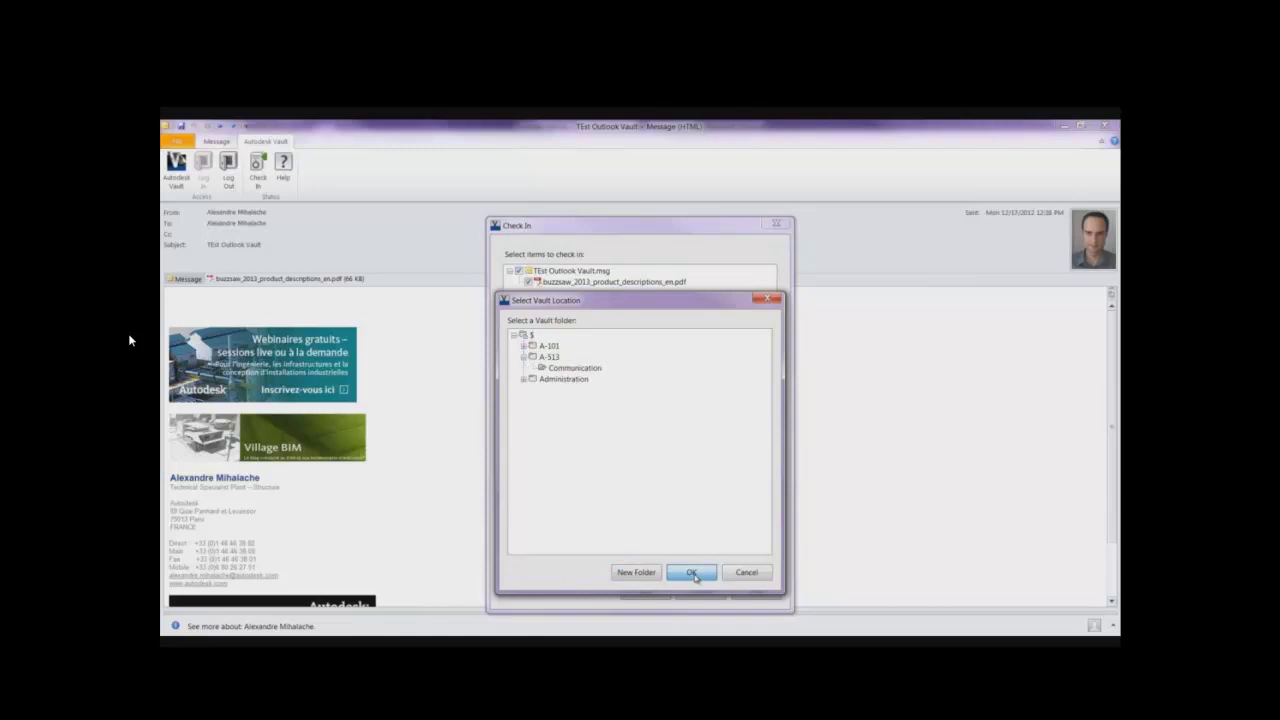
{"action": "left_click", "coordinate": [647, 590]}
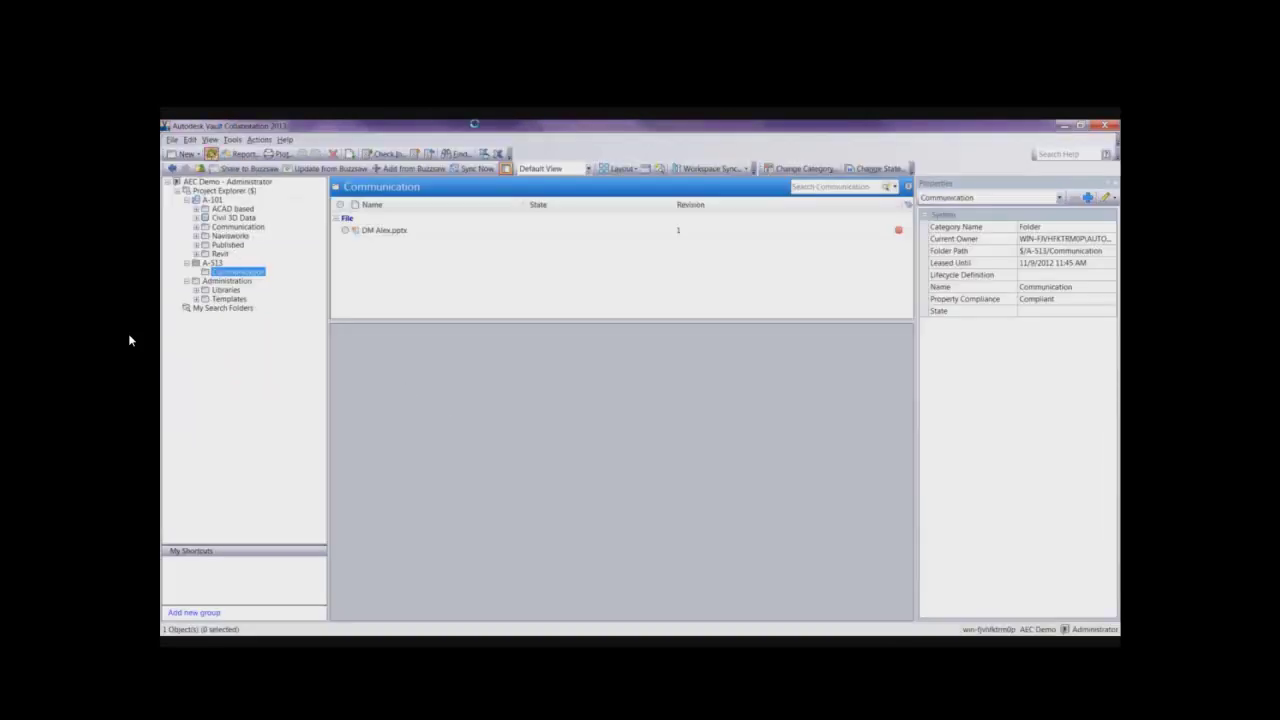
- Preview the checked-in email and Buzzsaw PDF in Communication, then view the PDF's version history
{"action": "left_click", "coordinate": [415, 244]}
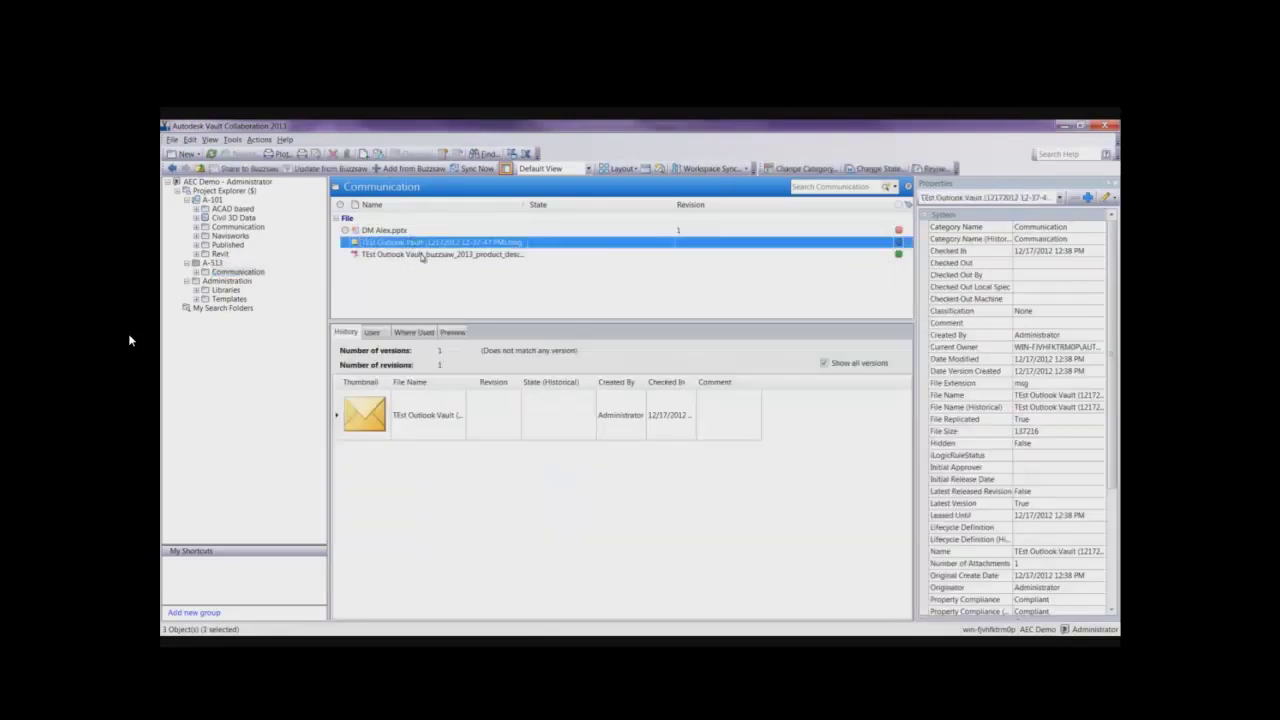
{"action": "left_click", "coordinate": [453, 334]}
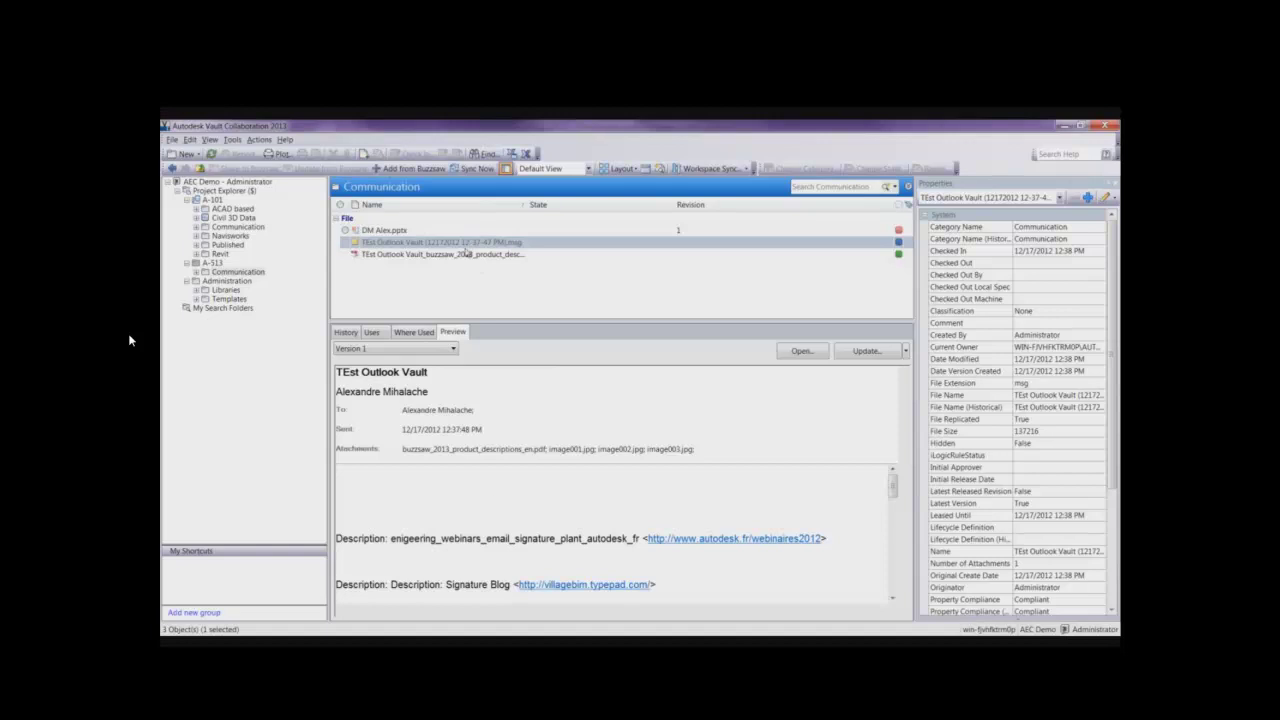
{"action": "left_click", "coordinate": [466, 253]}
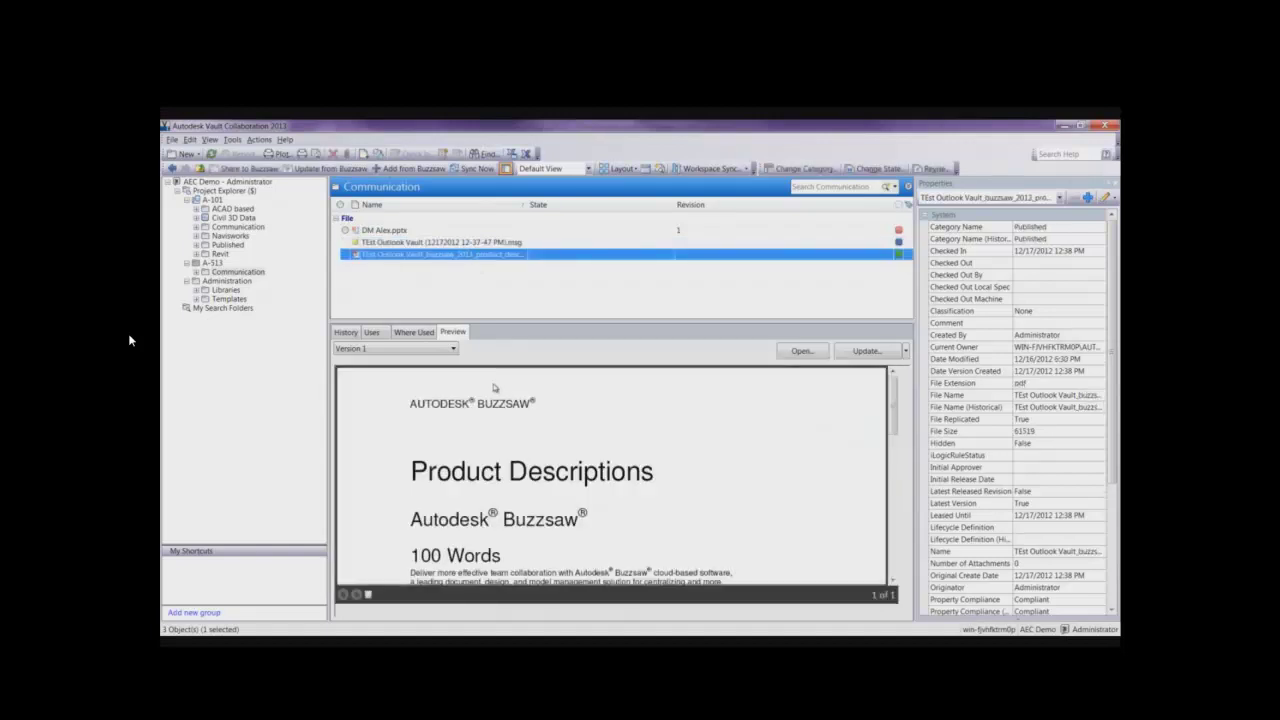
{"action": "left_click", "coordinate": [347, 333]}
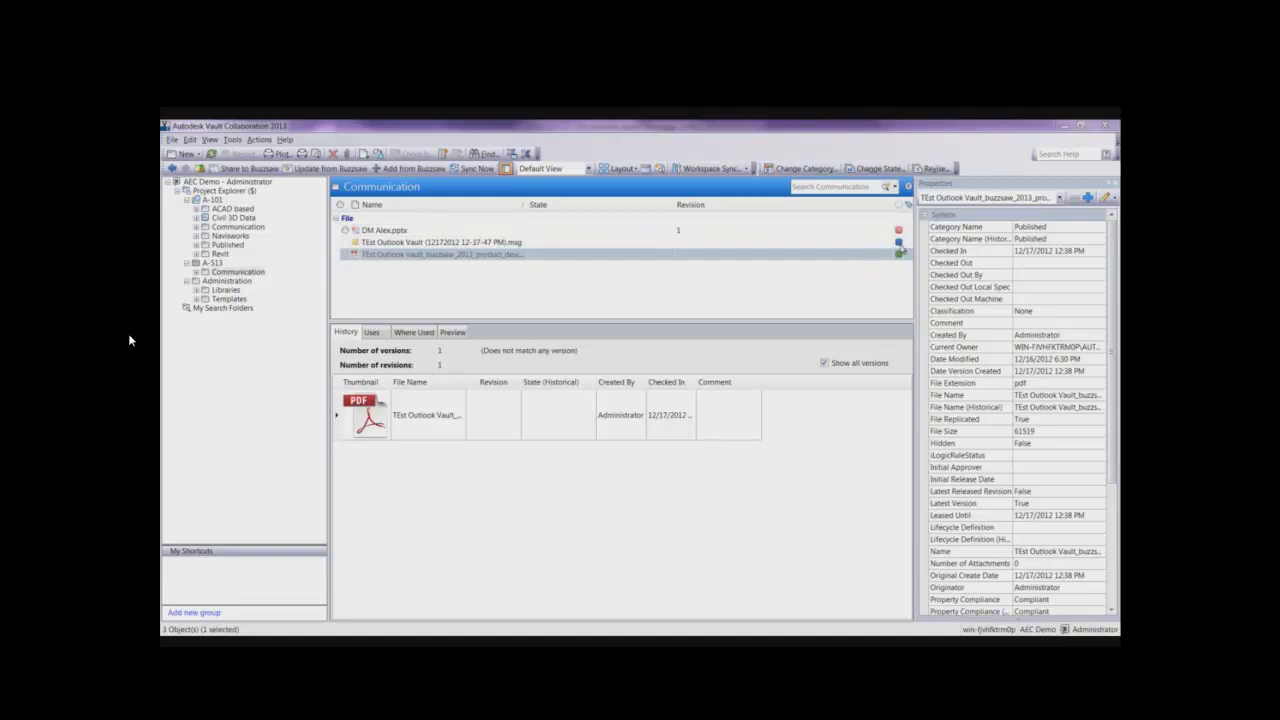
{"action": "left_click", "coordinate": [899, 254]}
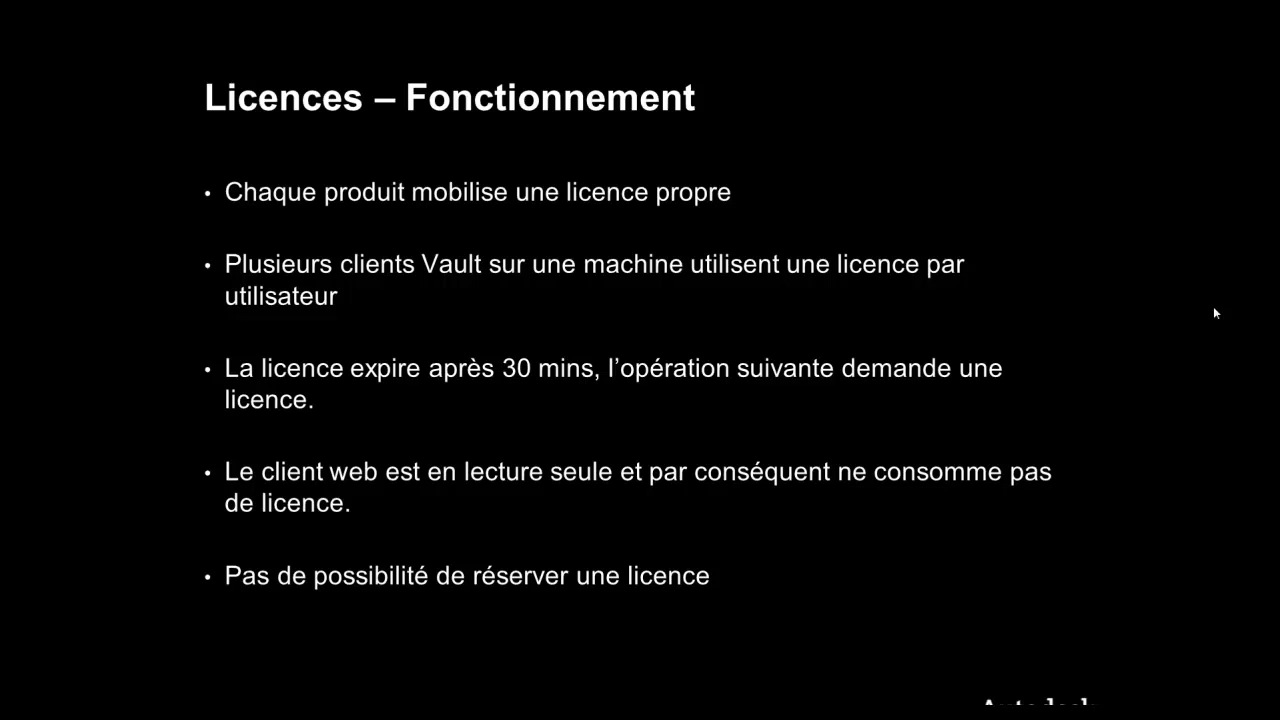
- Play the Client Web demo video, then advance to the closing Autodesk copyright slide
{"action": "left_click", "coordinate": [1215, 312]}
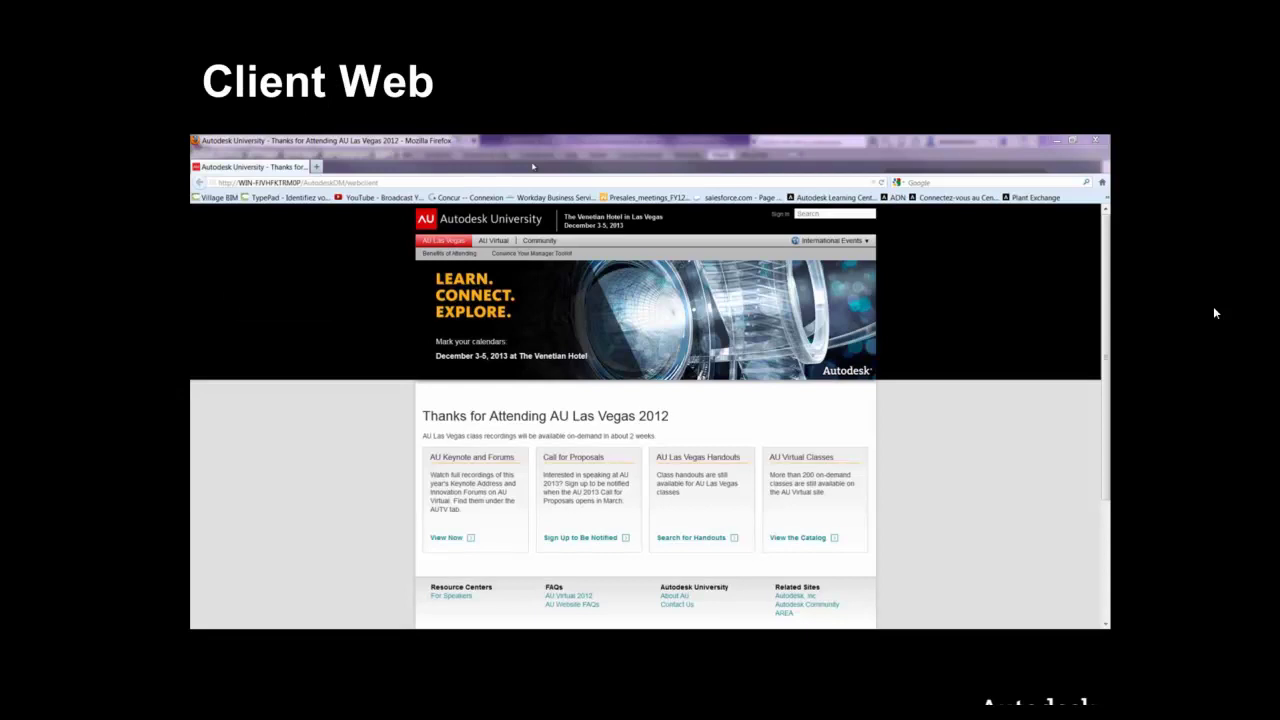
{"action": "mouse_move", "coordinate": [320, 512]}
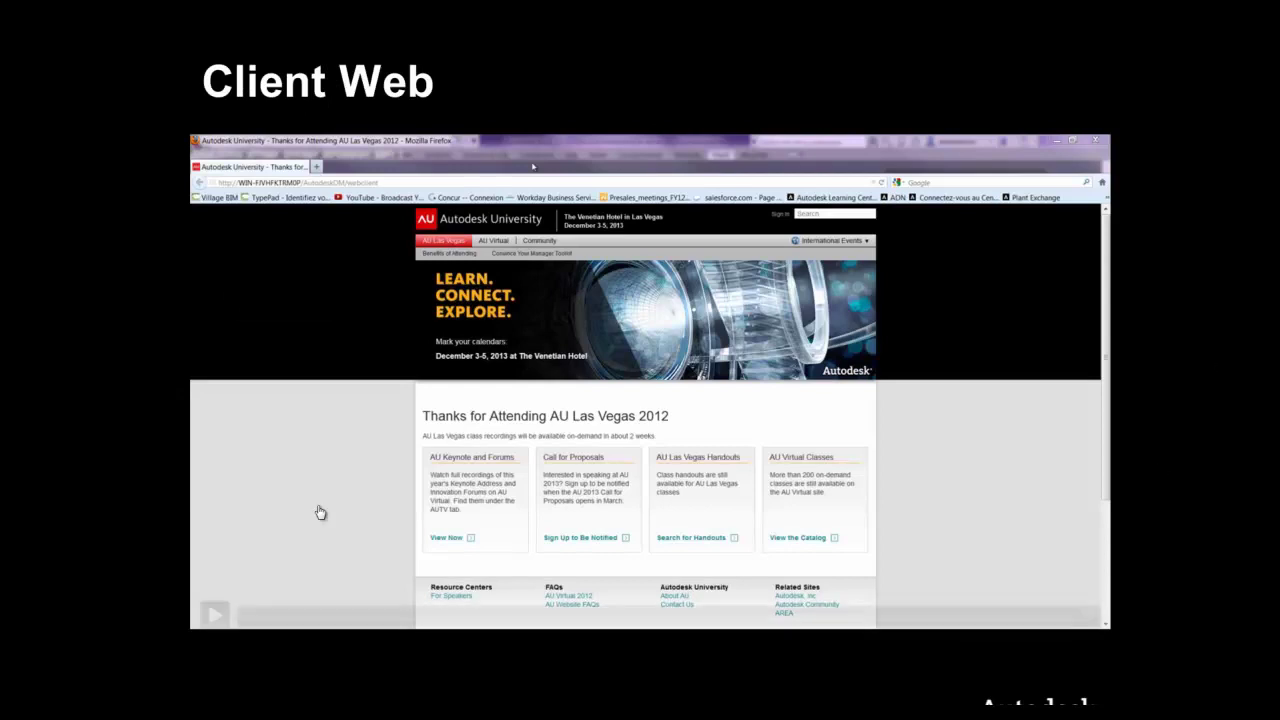
{"action": "left_click", "coordinate": [212, 613]}
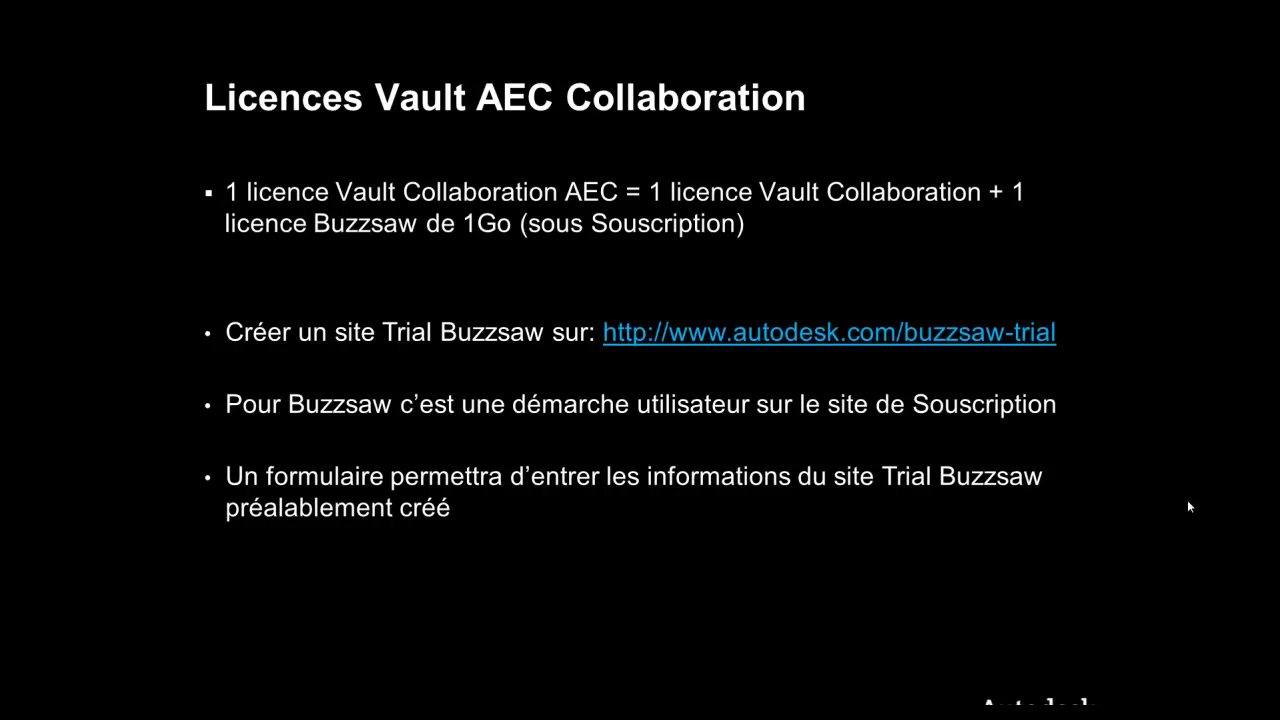
{"action": "key", "text": "Right"}
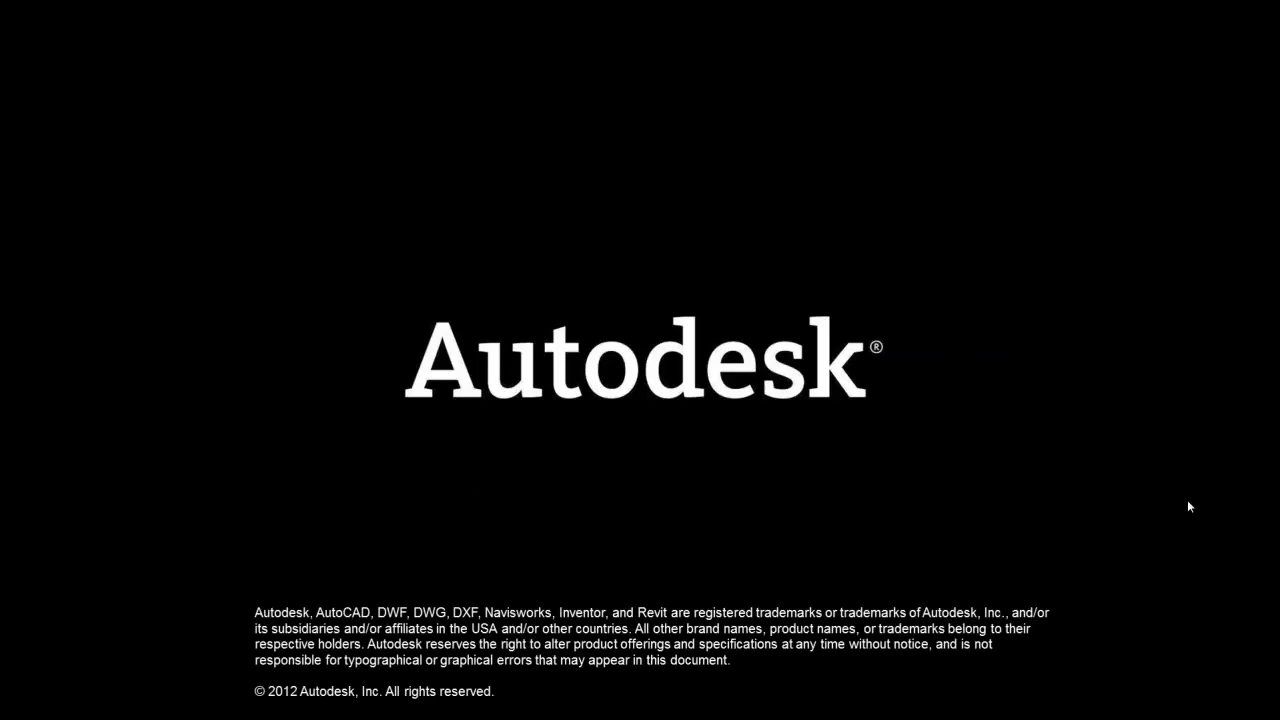